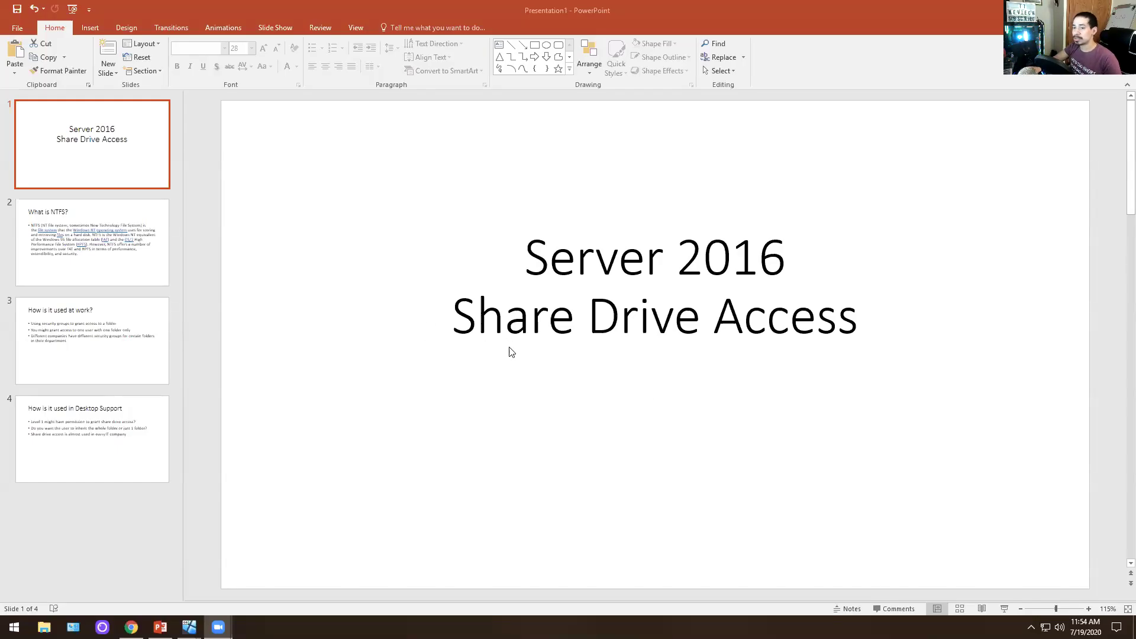
Move from the What is NTFS? slide to slide 3, How is it used at work?
left_click(141, 244)
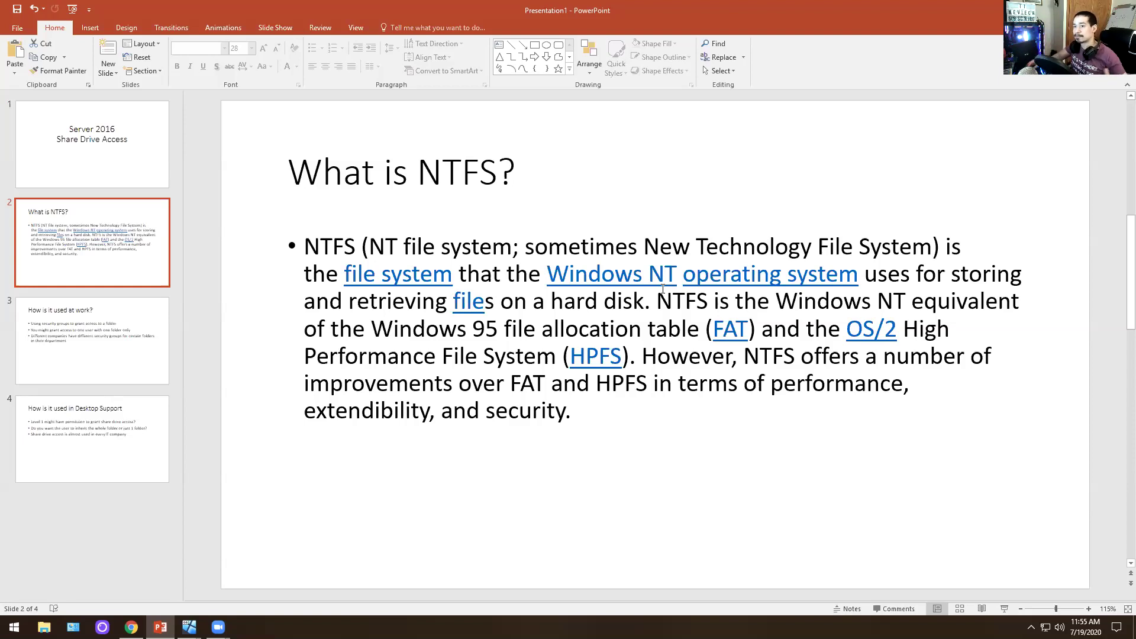
left_click(81, 347)
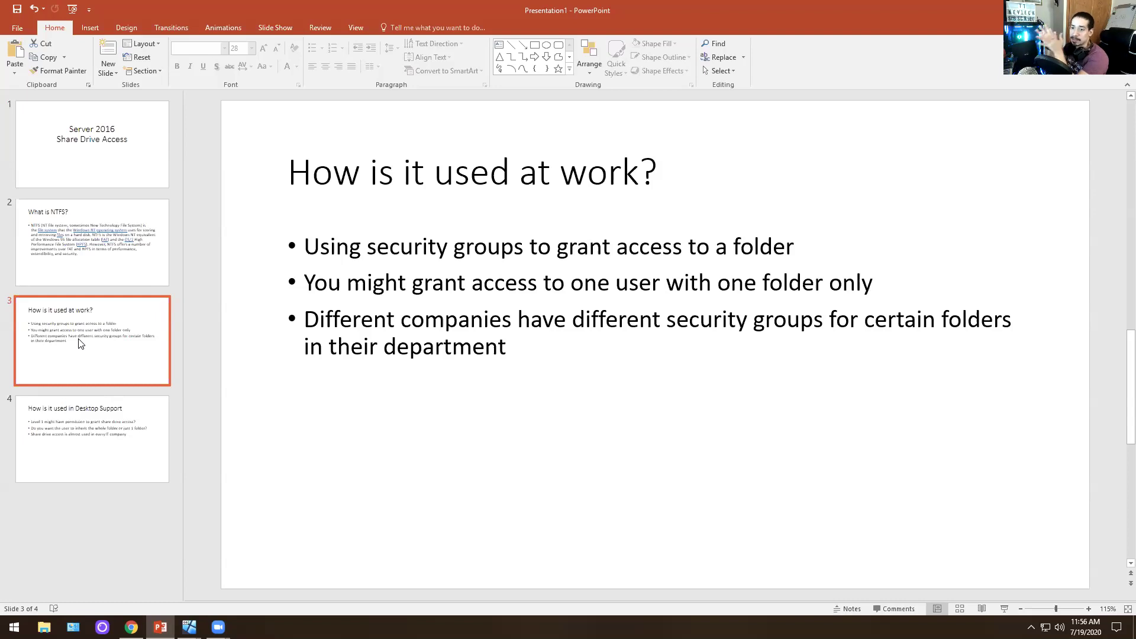
Show slide 4 on Desktop Support, then switch to the Server 2016 VirtualBox VM
left_click(116, 407)
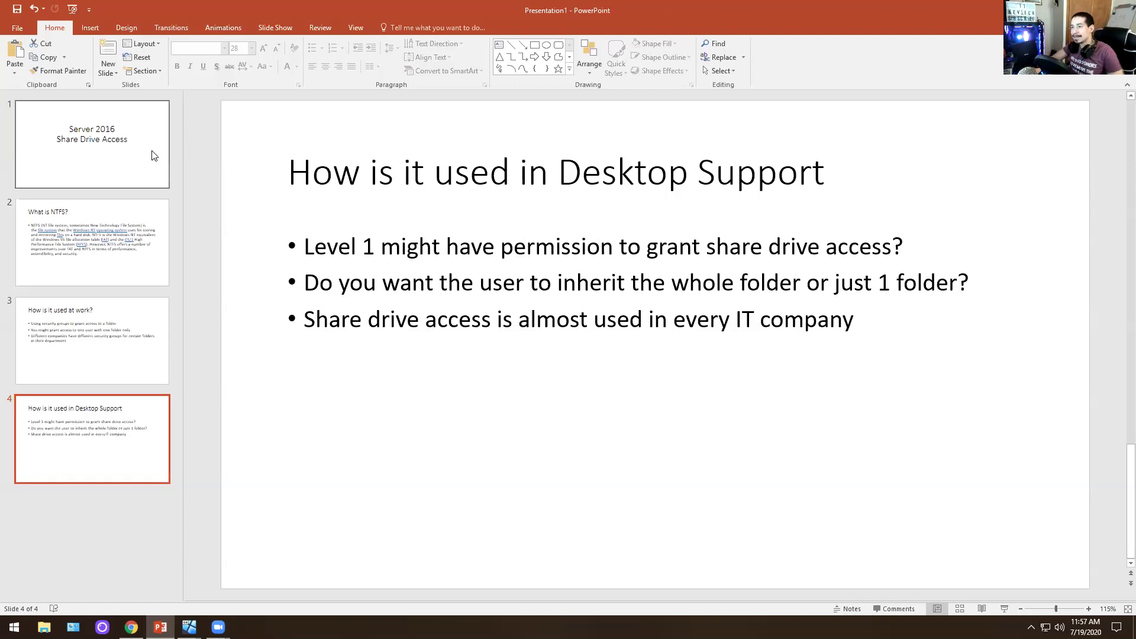
key("alt+Tab")
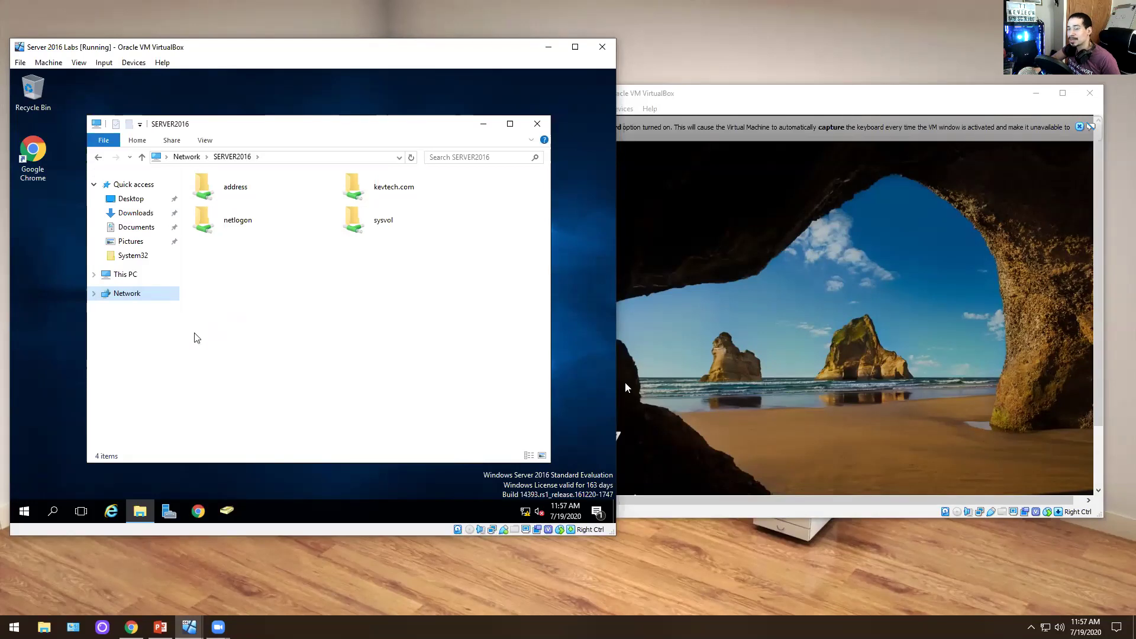
Open Local Disk (C:) and check the kevtech.com folder's sharing settings
left_click(131, 281)
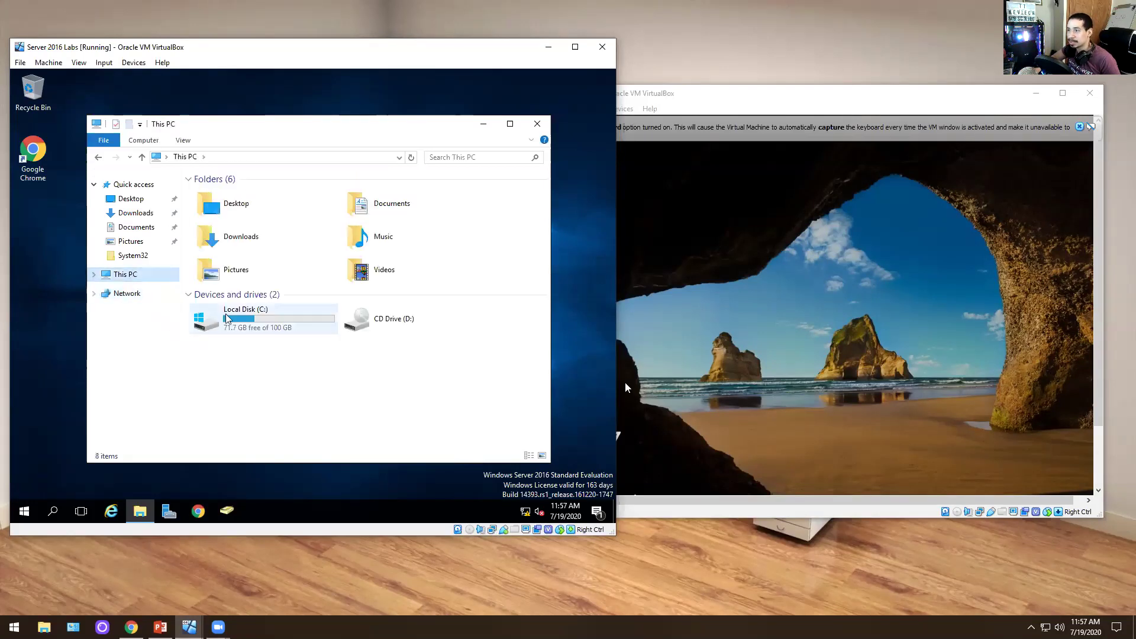
double_click(254, 329)
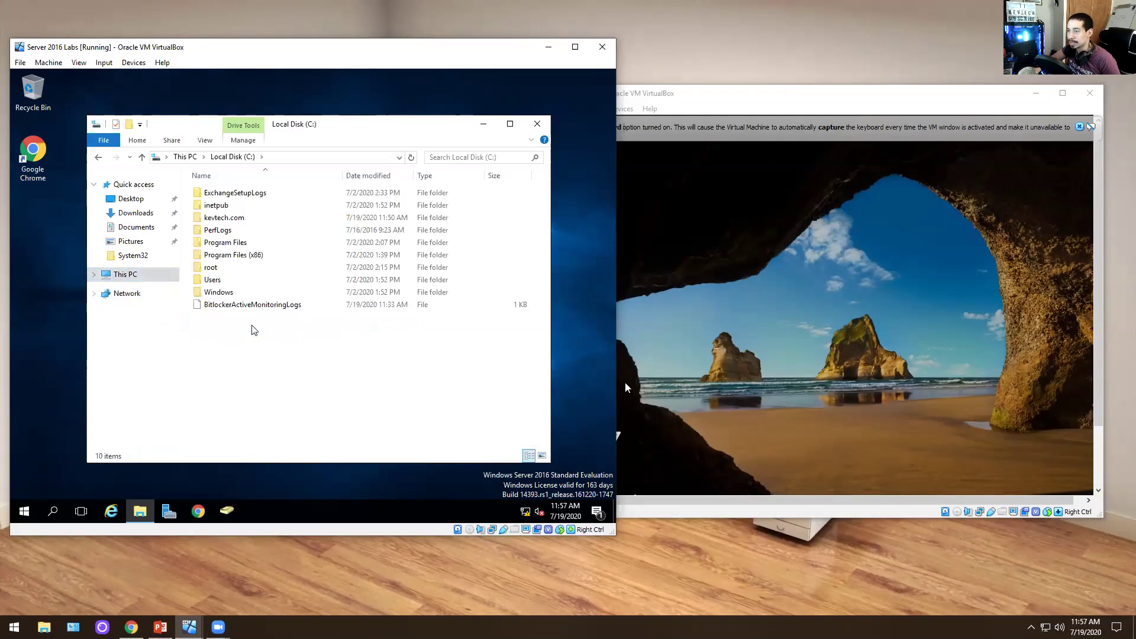
right_click(228, 221)
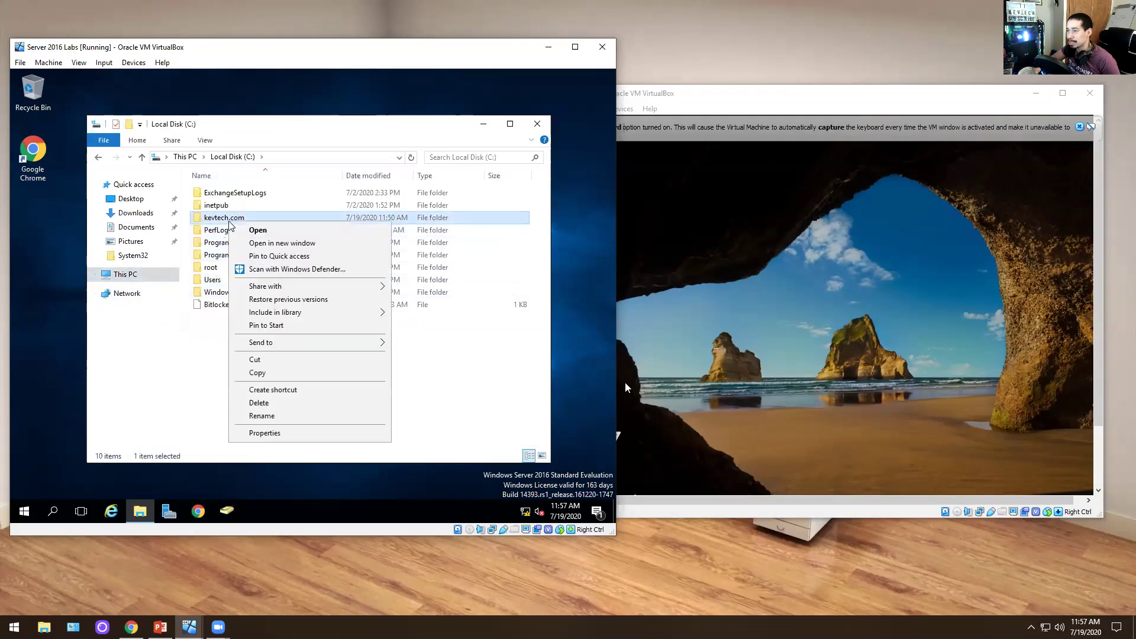
left_click(264, 433)
left_click(281, 238)
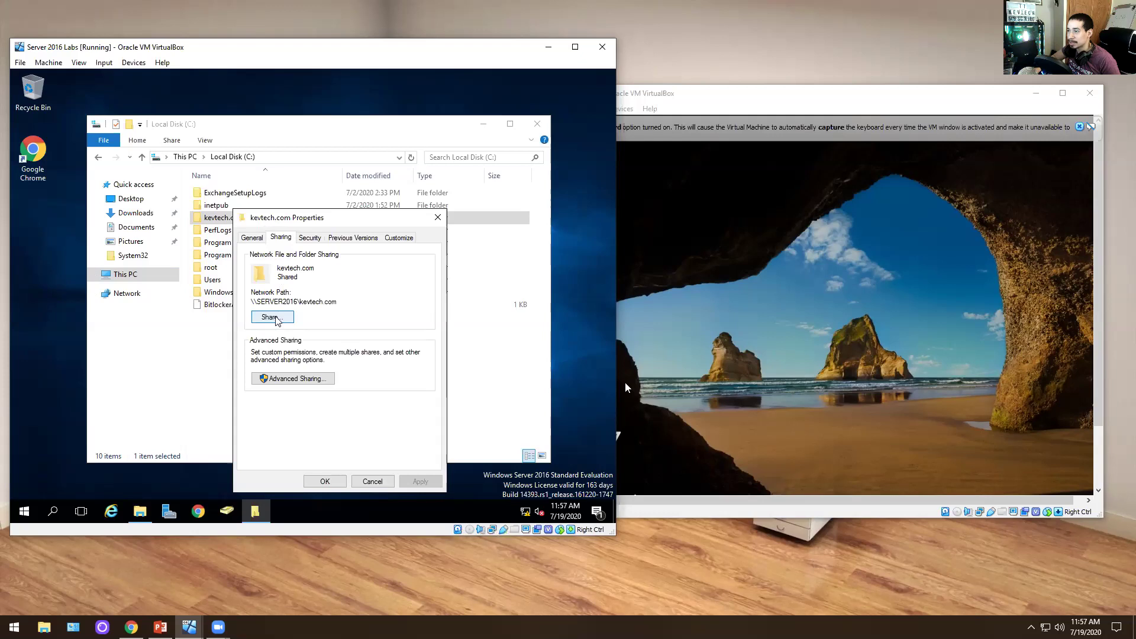
left_click(438, 217)
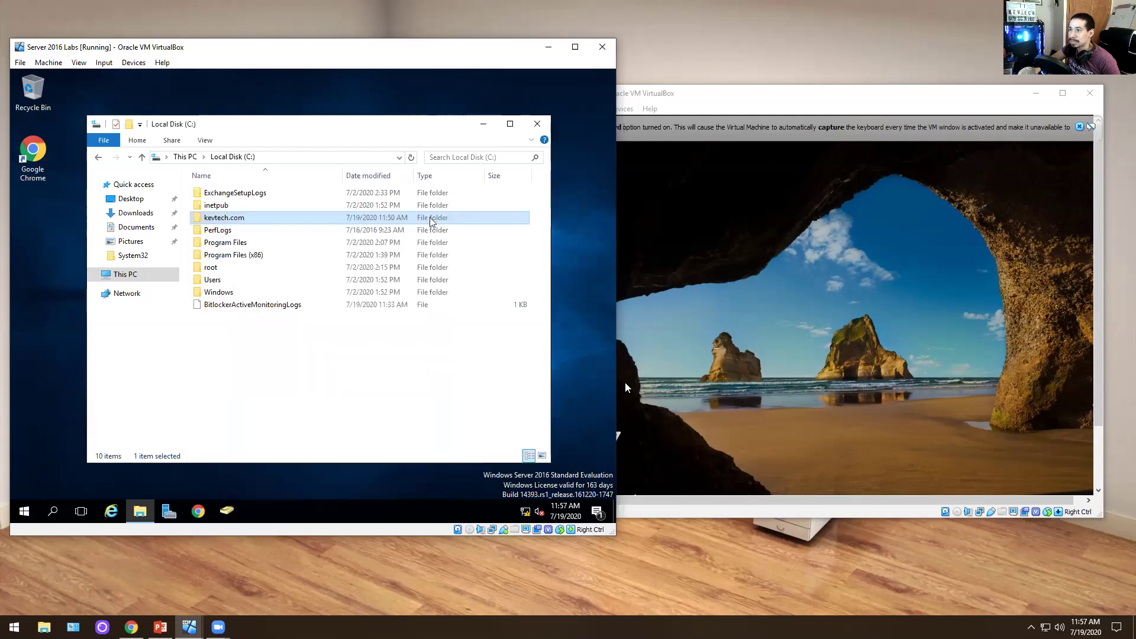
Create a new folder named 'test' on Local Disk (C:)
right_click(209, 350)
mouse_move(246, 471)
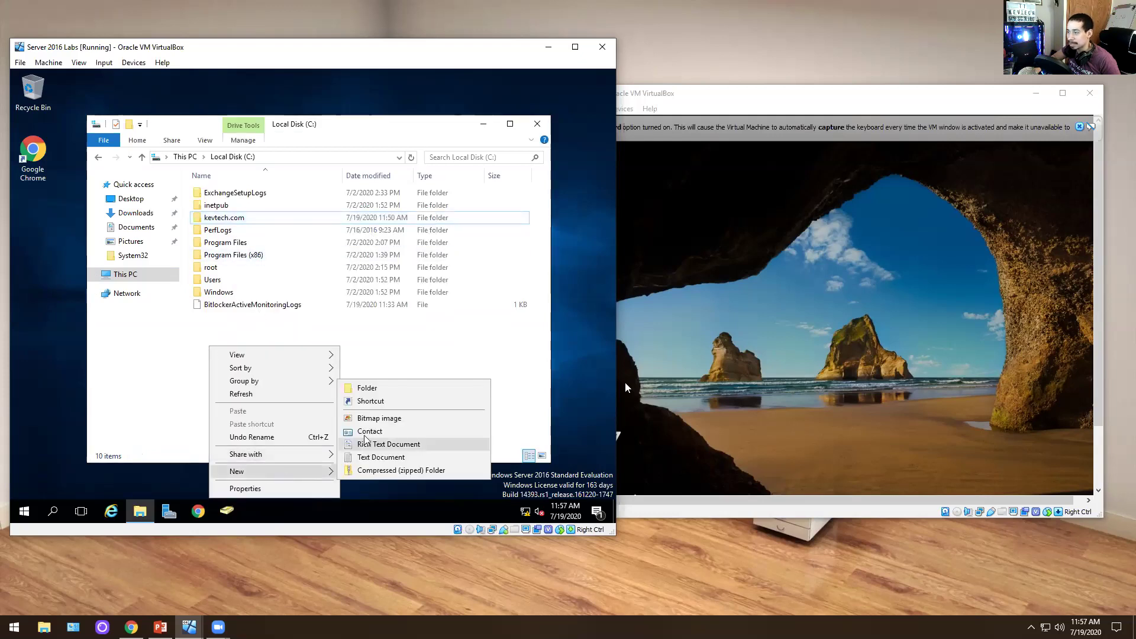
left_click(393, 388)
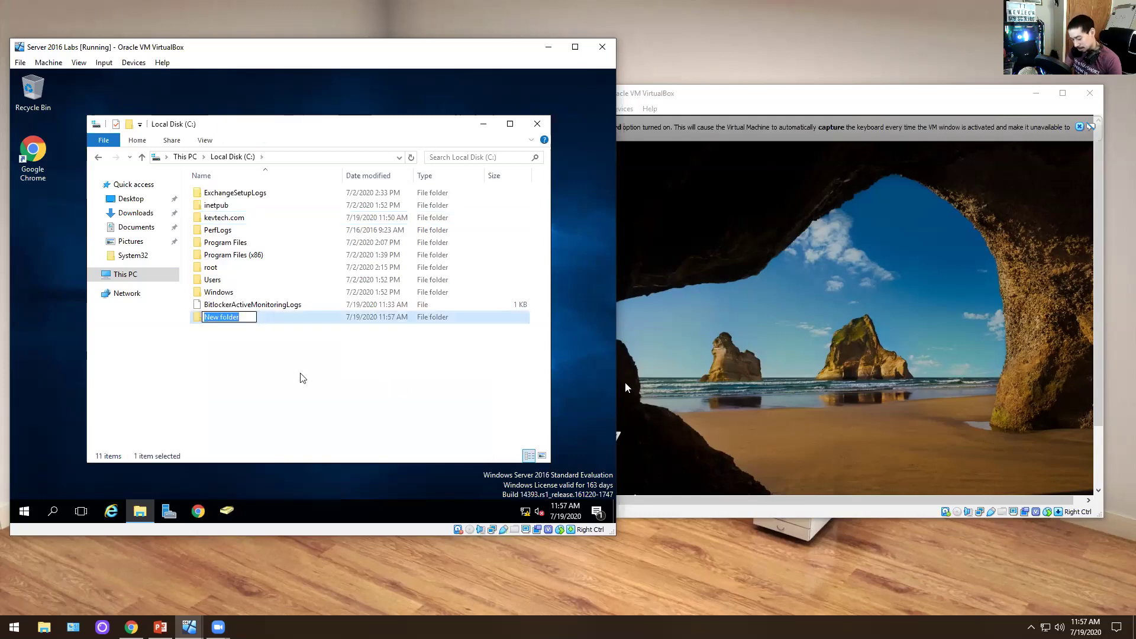
type("test")
left_click(241, 339)
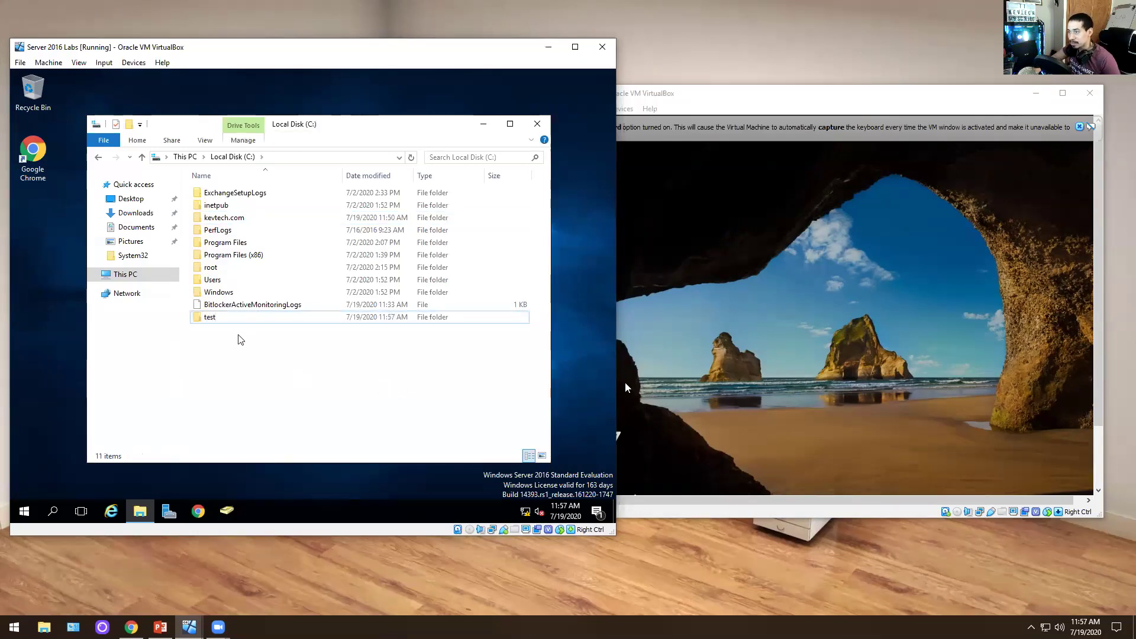
Open and close the Local Disk (C:) properties
right_click(230, 319)
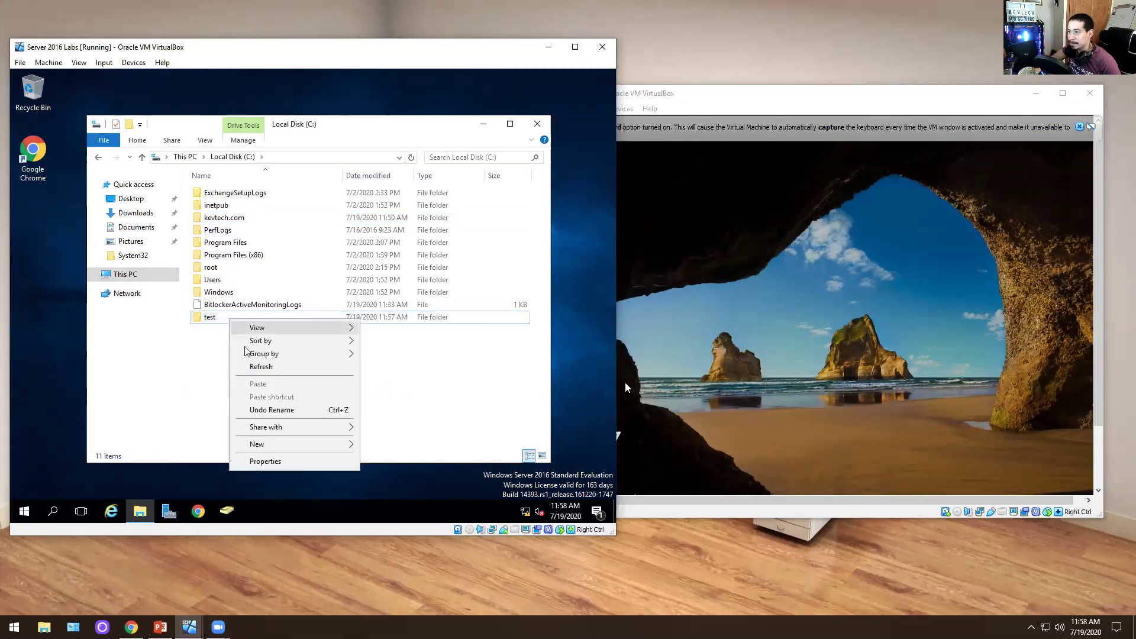
left_click(263, 461)
left_click(294, 175)
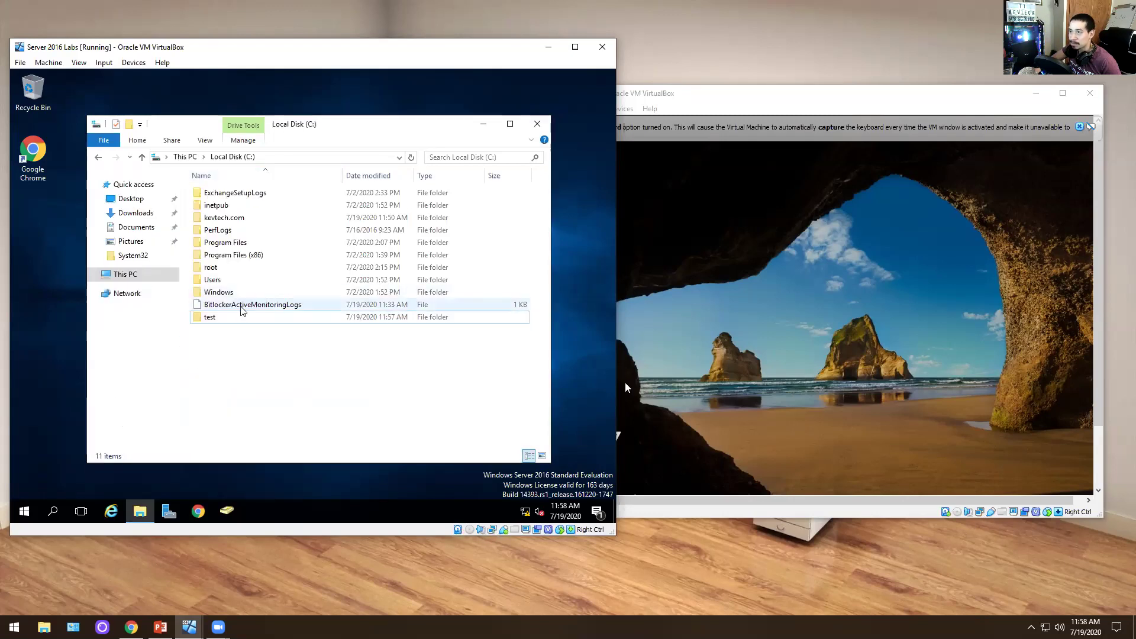
Share the test folder with the listed users from its Sharing properties, making \\SERVER2016\test
right_click(212, 318)
left_click(272, 314)
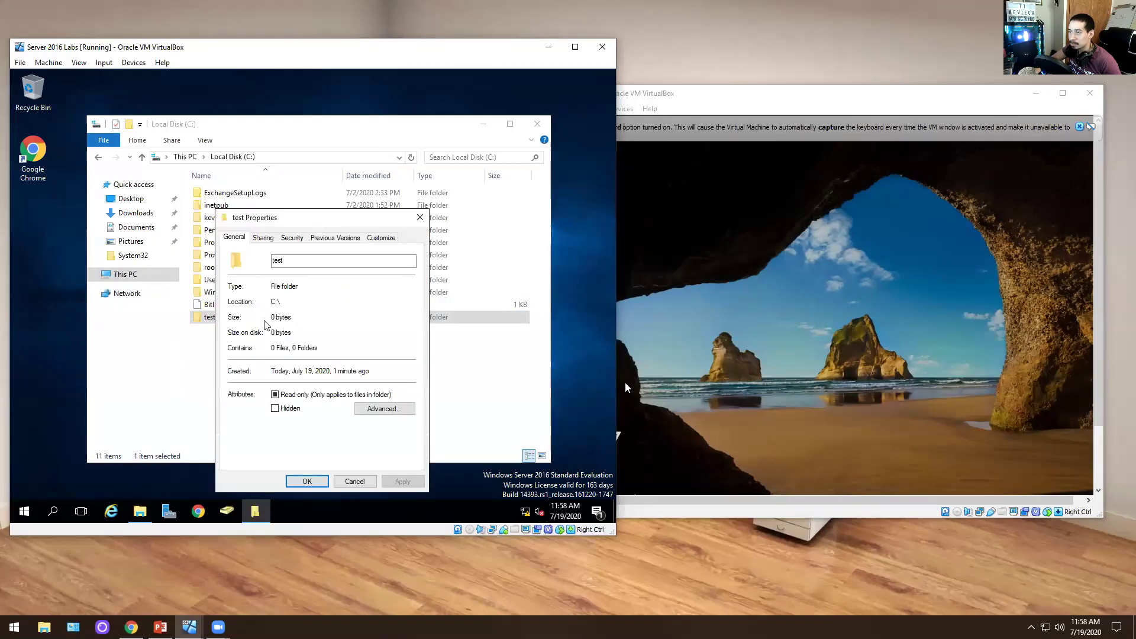
left_click(263, 237)
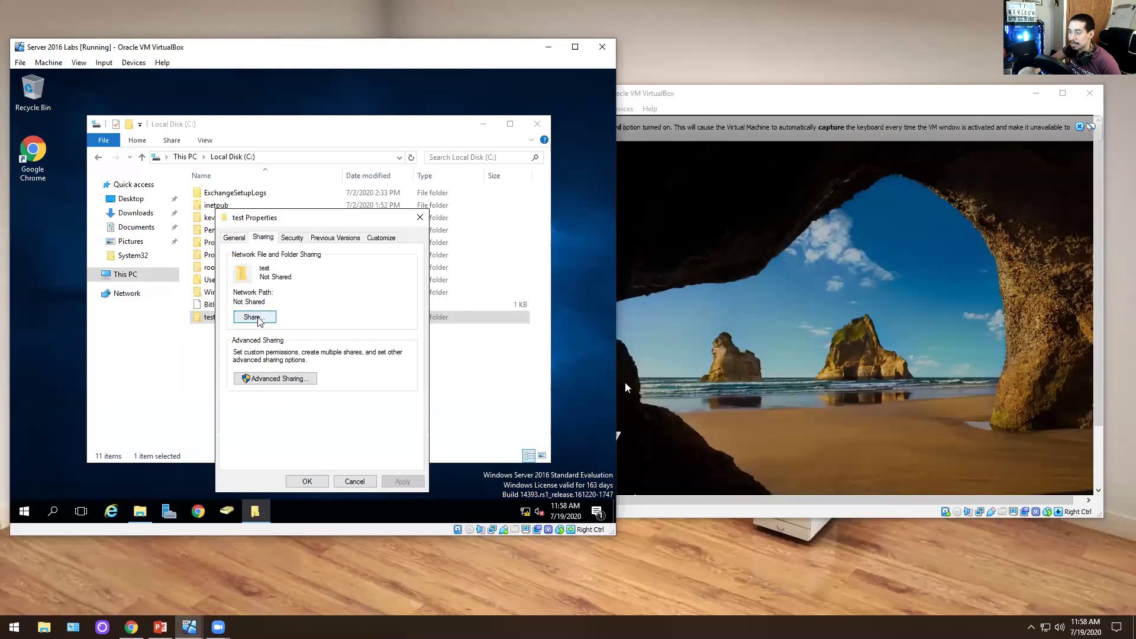
left_click(259, 319)
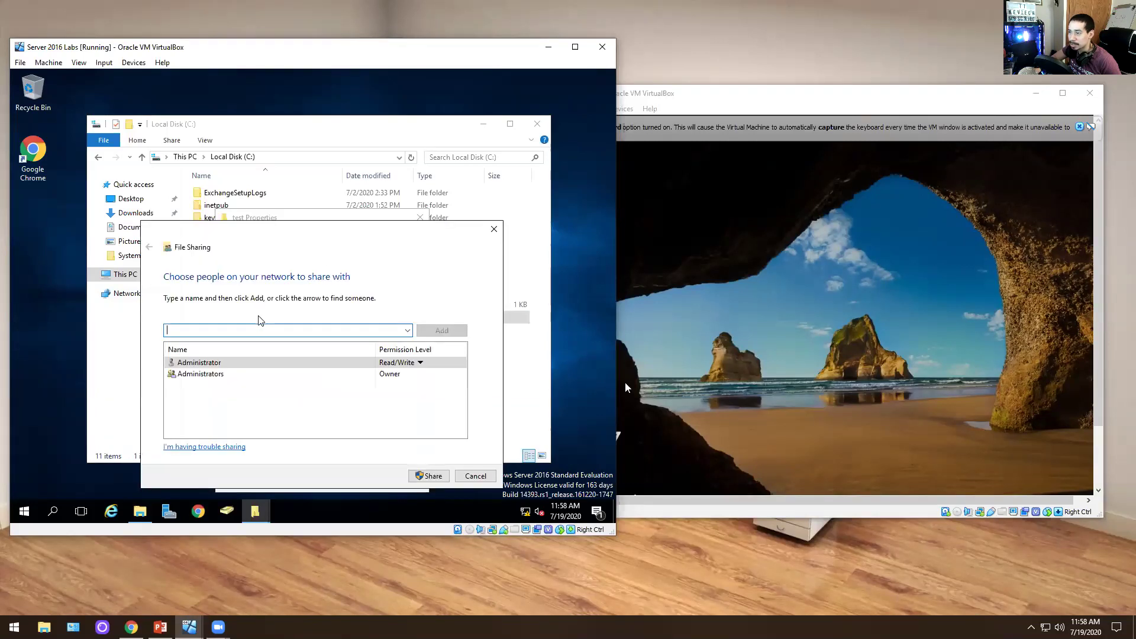
left_click(421, 477)
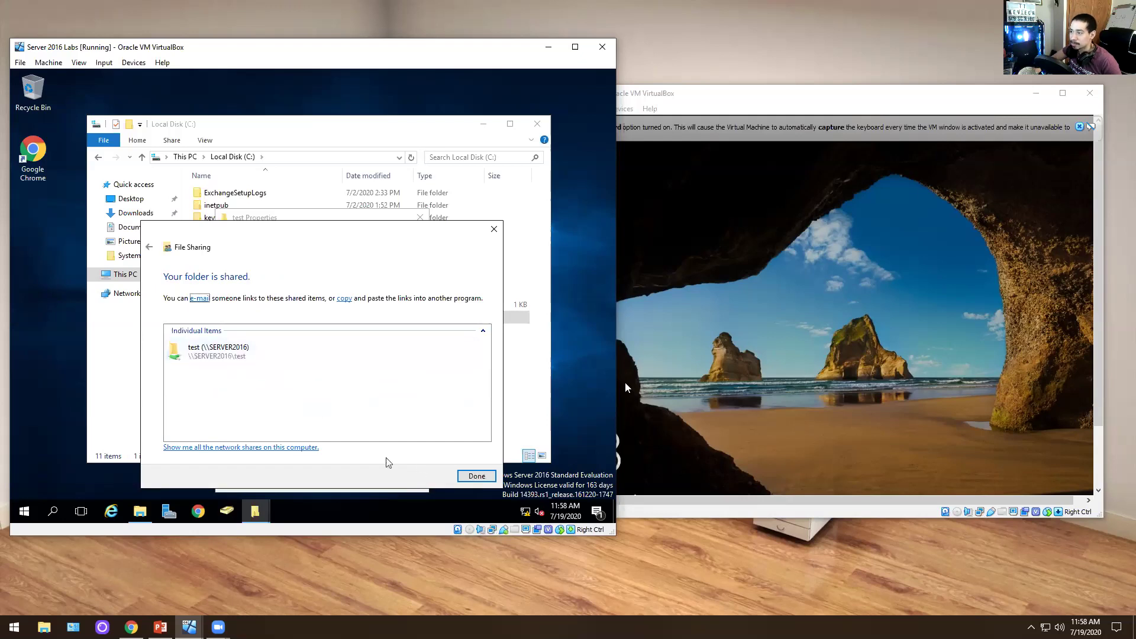
left_click(476, 477)
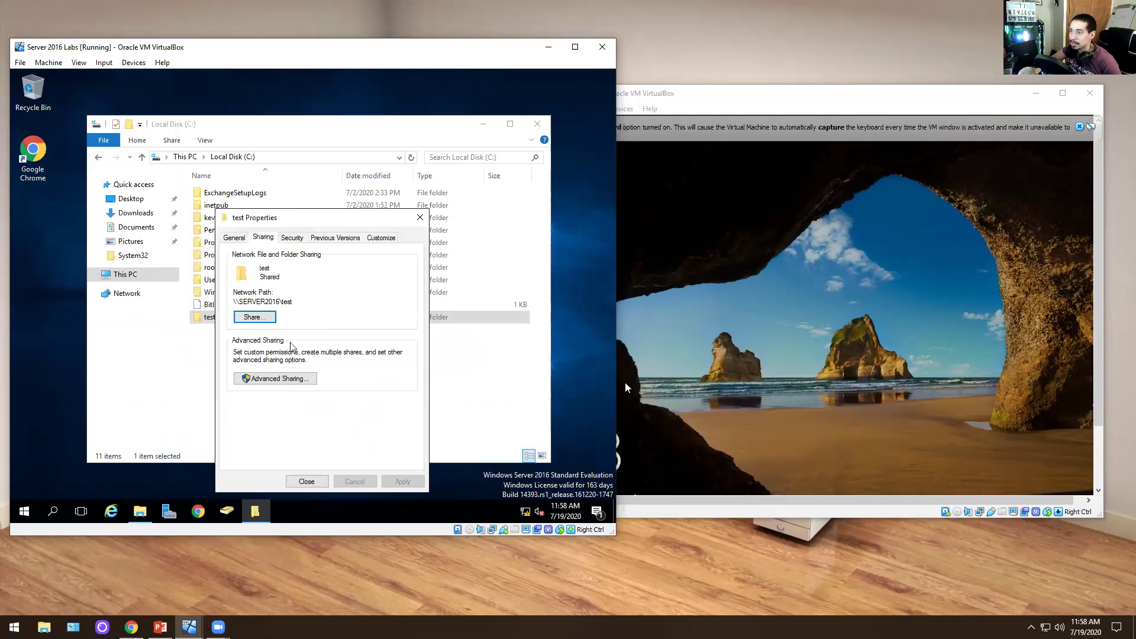
left_click(306, 484)
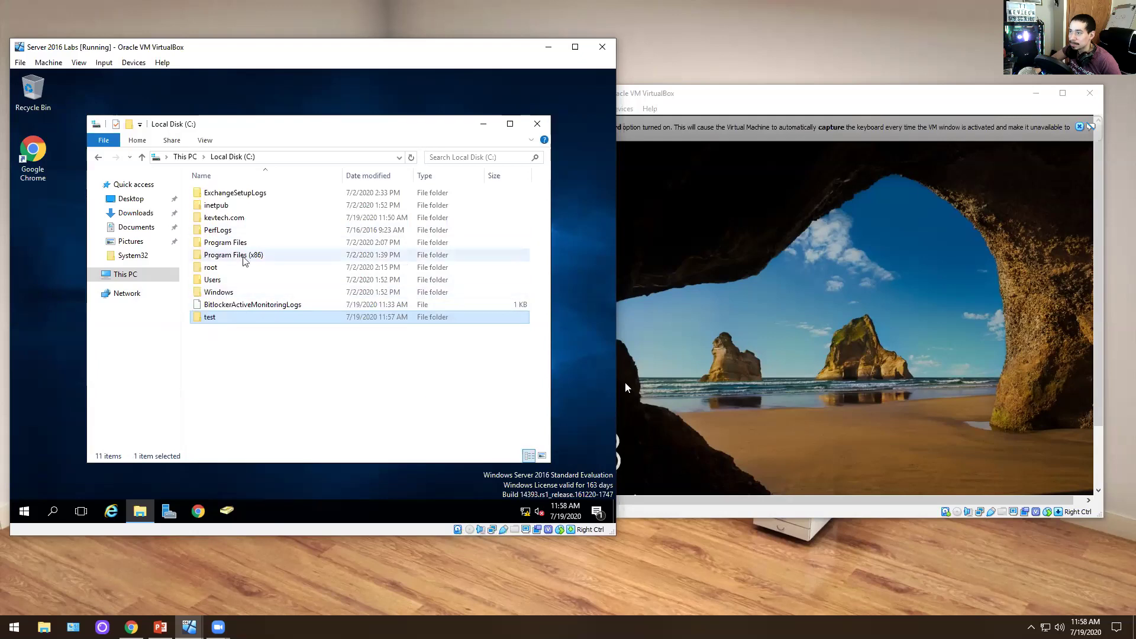
Go back to SERVER2016's share list, select test, then open the kevtech.com share
left_click(98, 157)
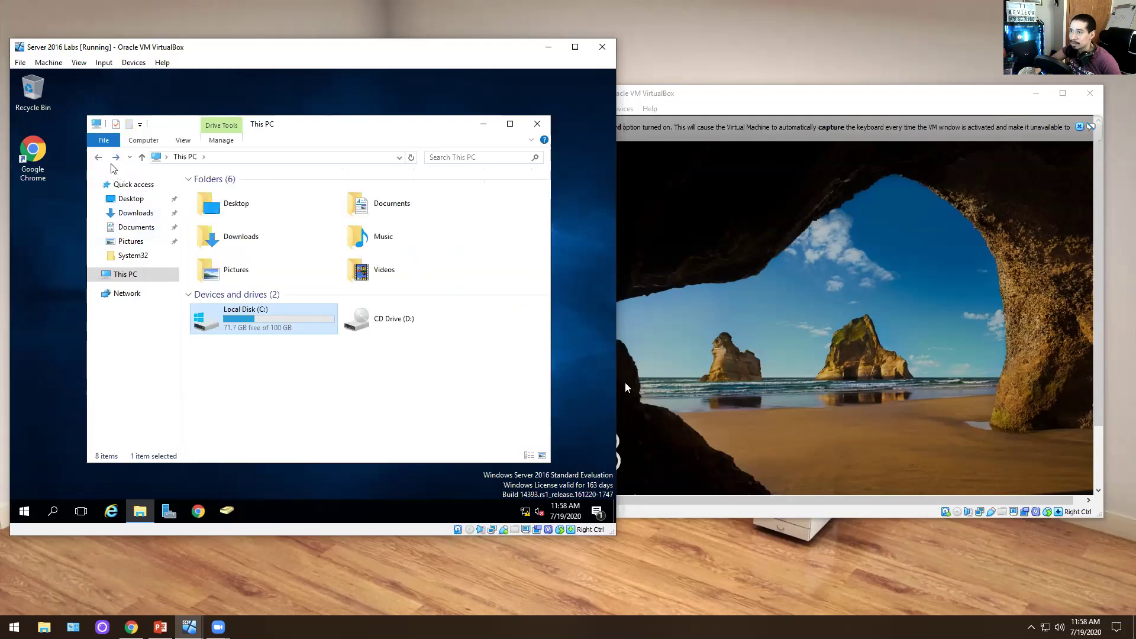
left_click(98, 158)
left_click(98, 158)
left_click(239, 268)
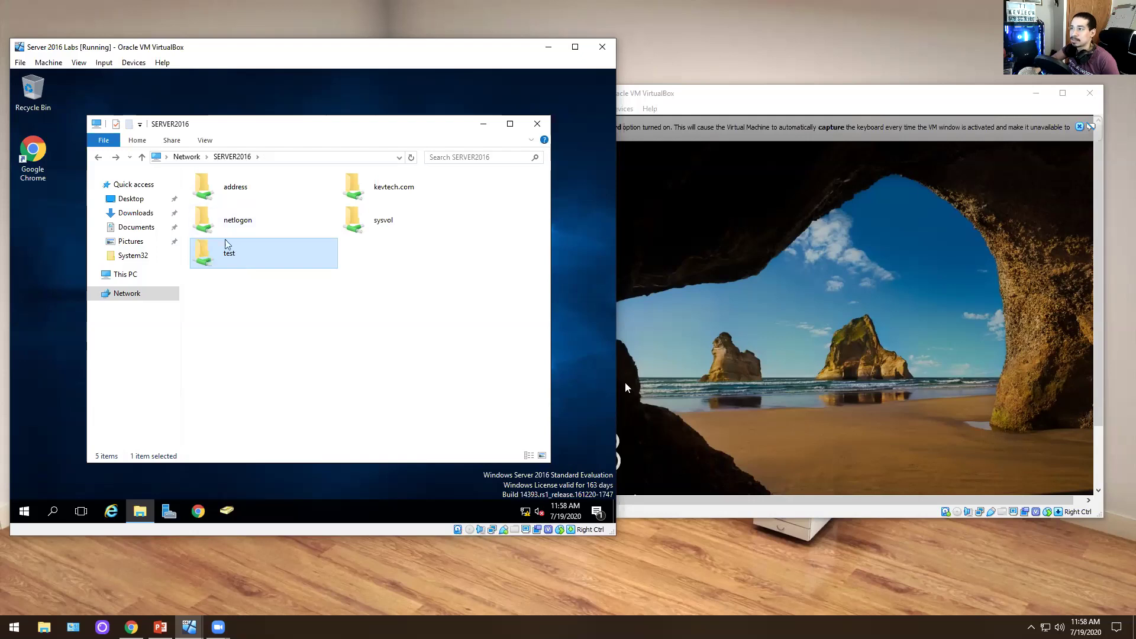
key("k")
key("Return")
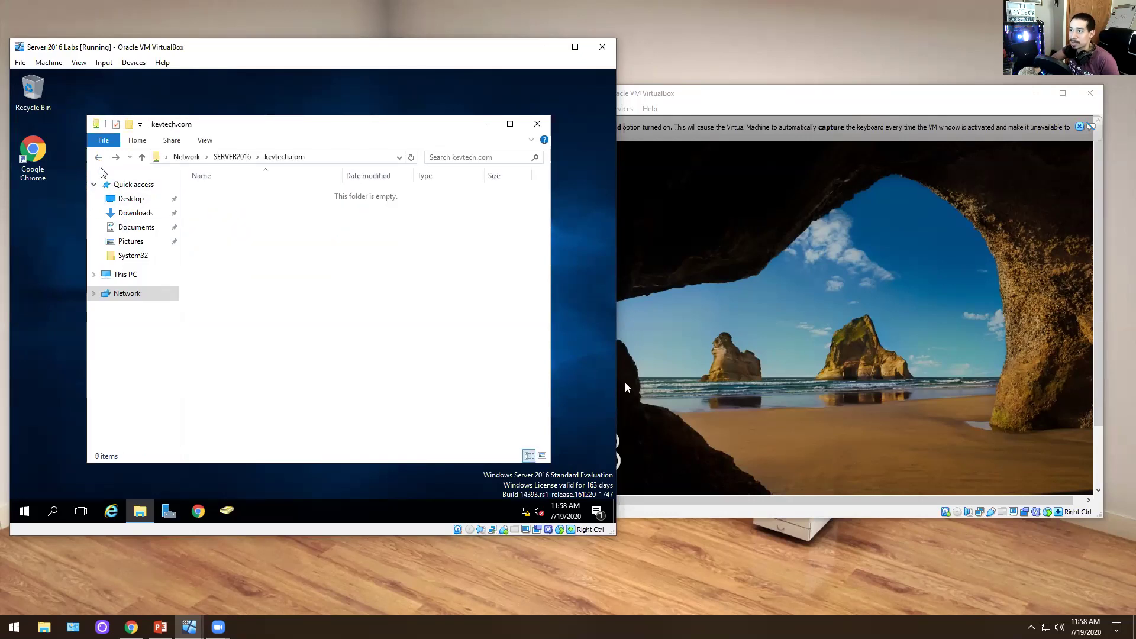
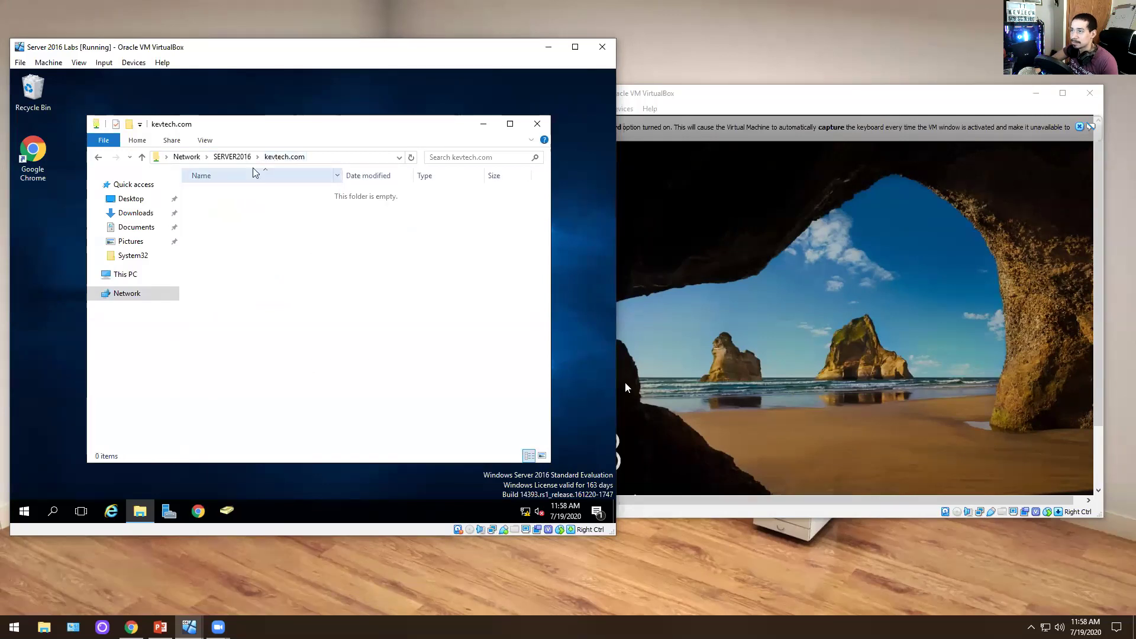
Open the kevtech.com share on SERVER2016 and create an IT folder in it
left_click(232, 157)
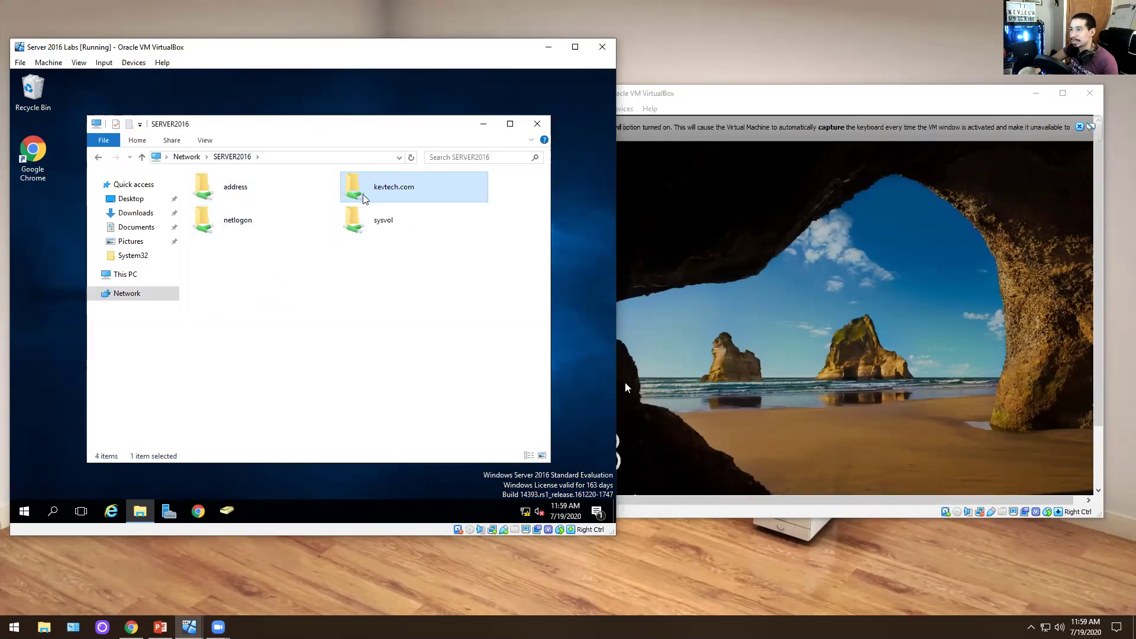
double_click(363, 199)
right_click(325, 234)
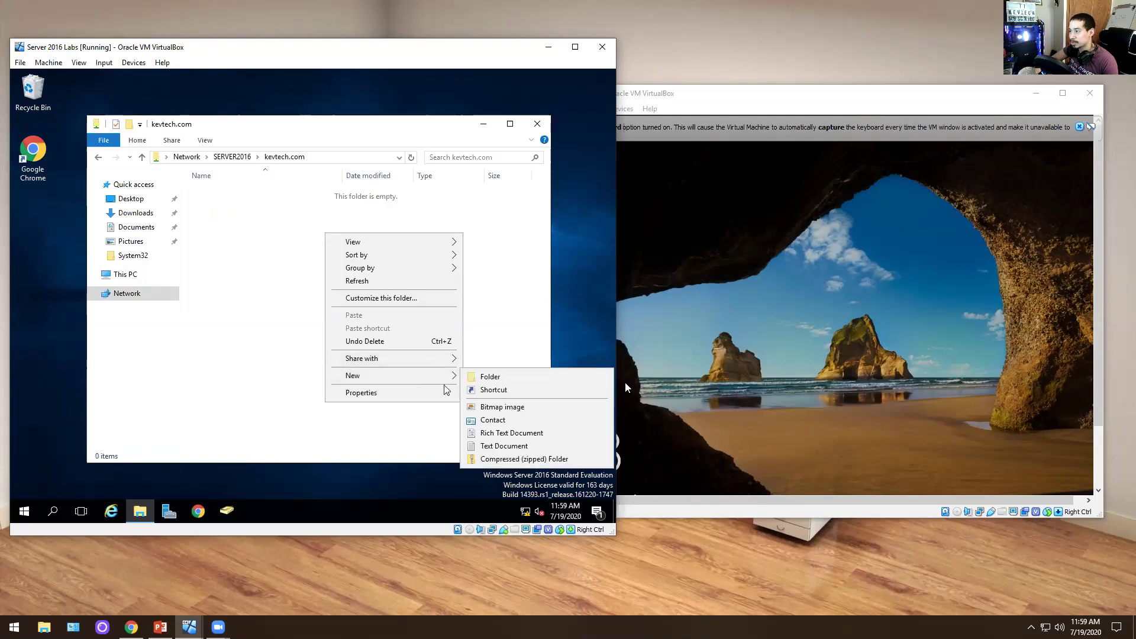
left_click(490, 377)
key("BackSpace")
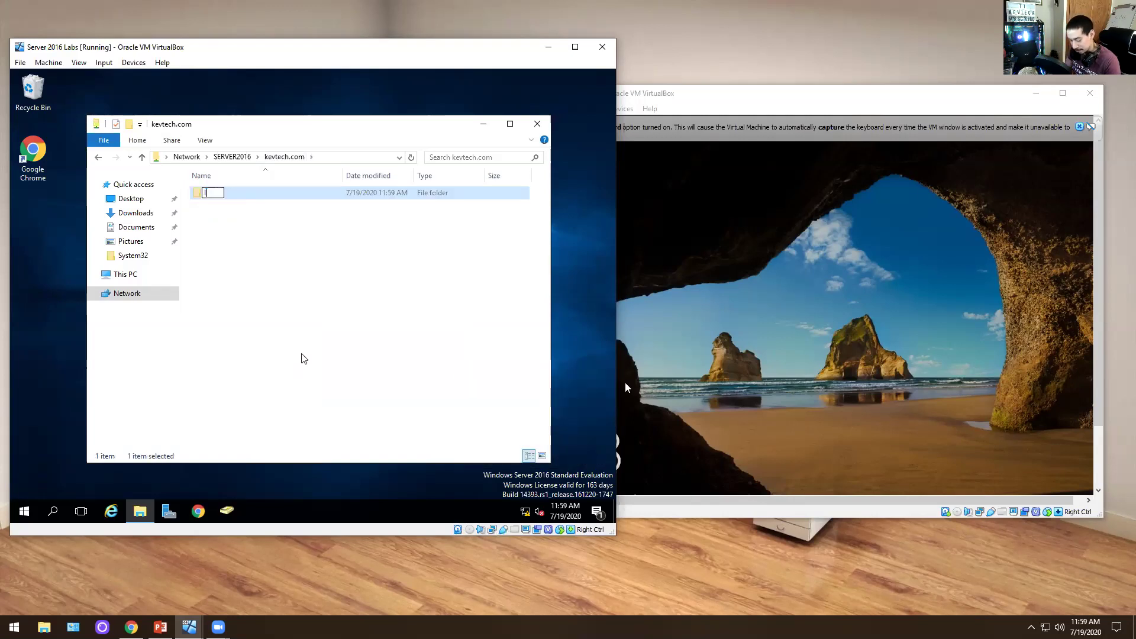
type("IT")
key("Return")
Add HR and Compliance folders to the kevtech.com share
right_click(337, 323)
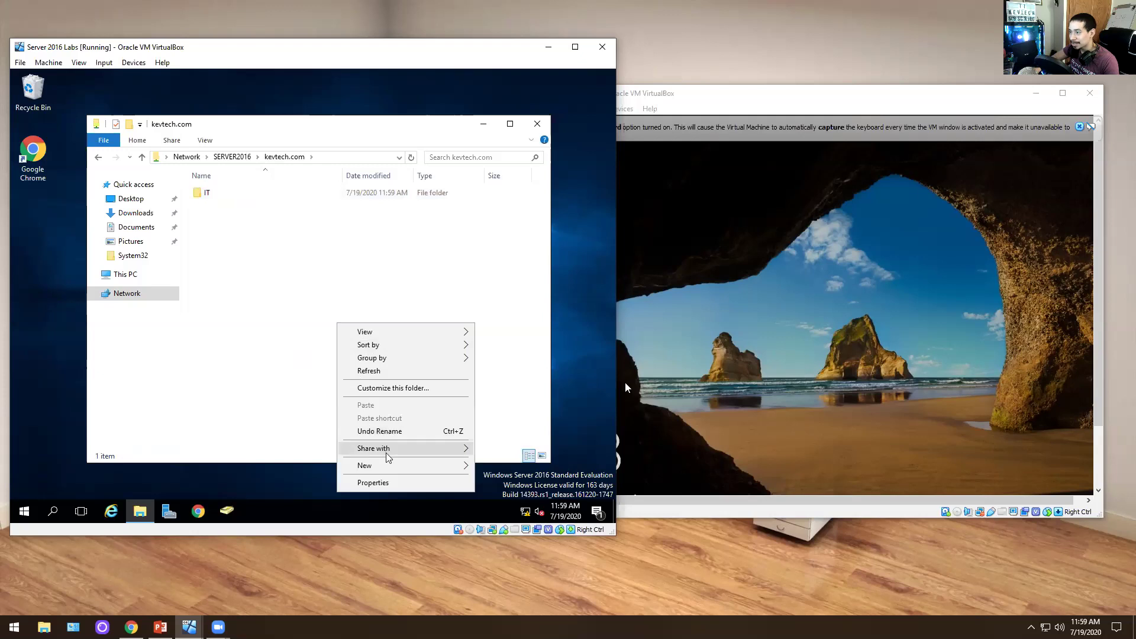
mouse_move(385, 471)
left_click(246, 388)
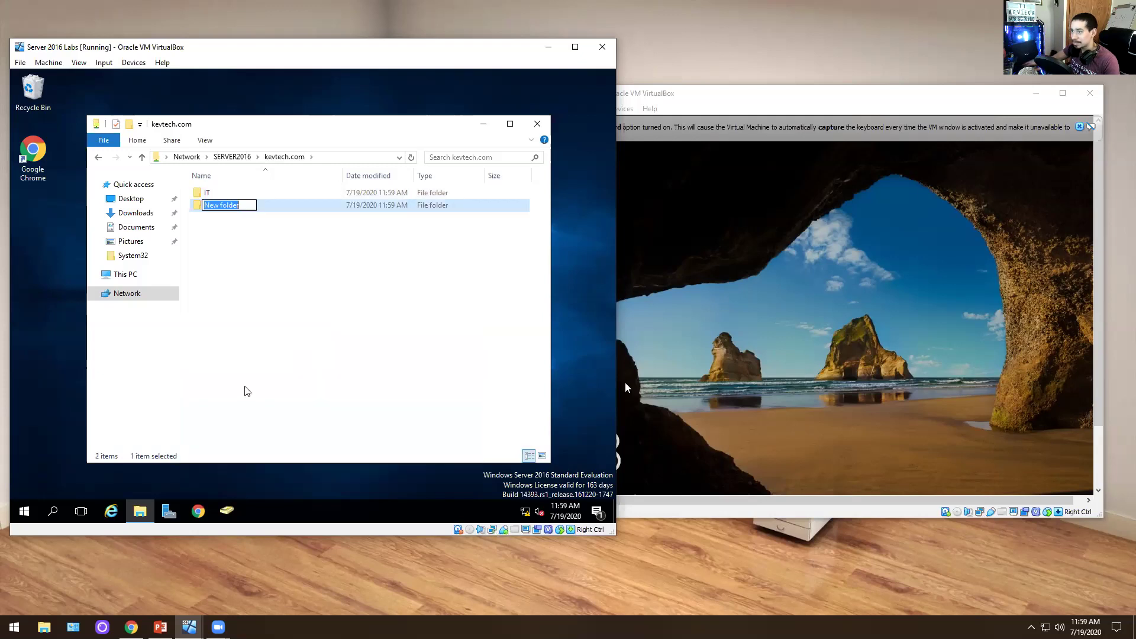
type("HR")
left_click(247, 390)
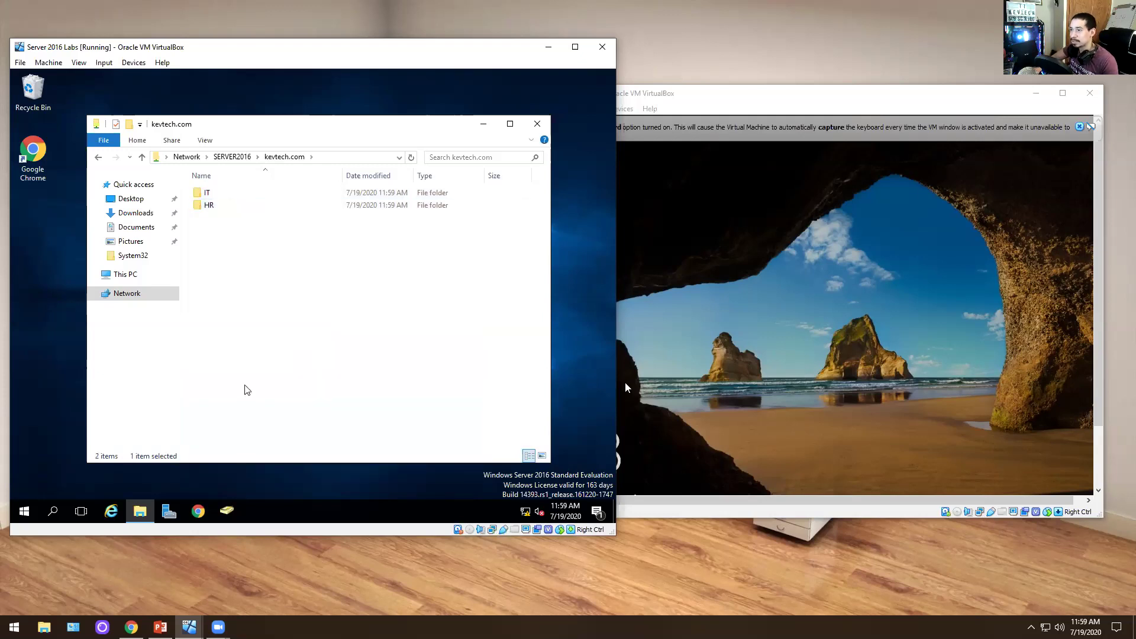
right_click(272, 371)
mouse_move(309, 459)
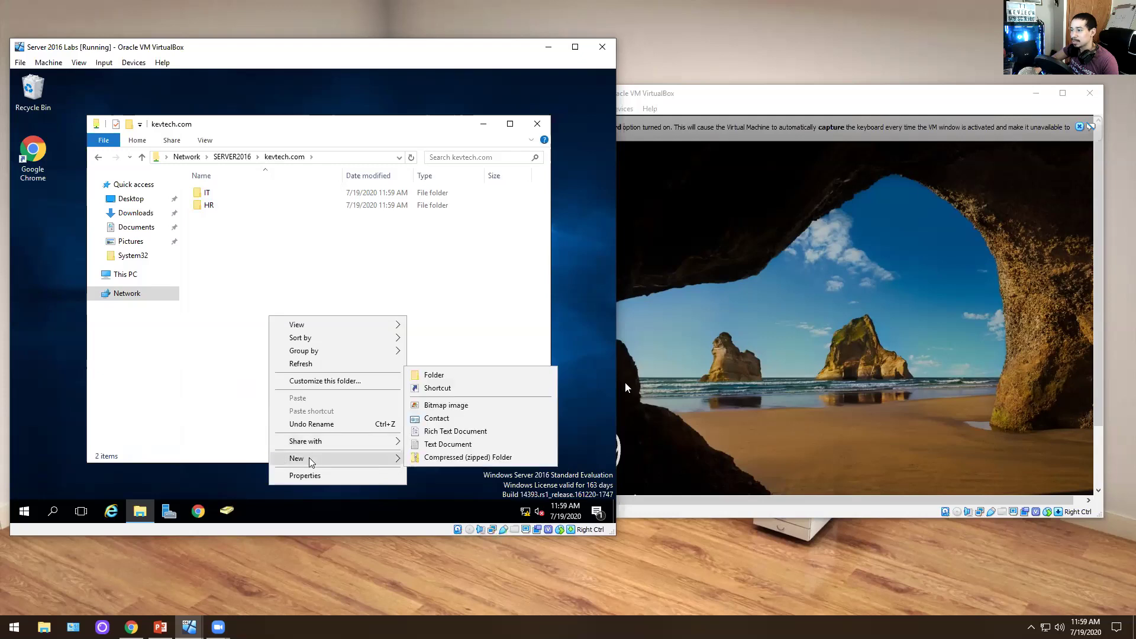
left_click(457, 377)
type("Compliance")
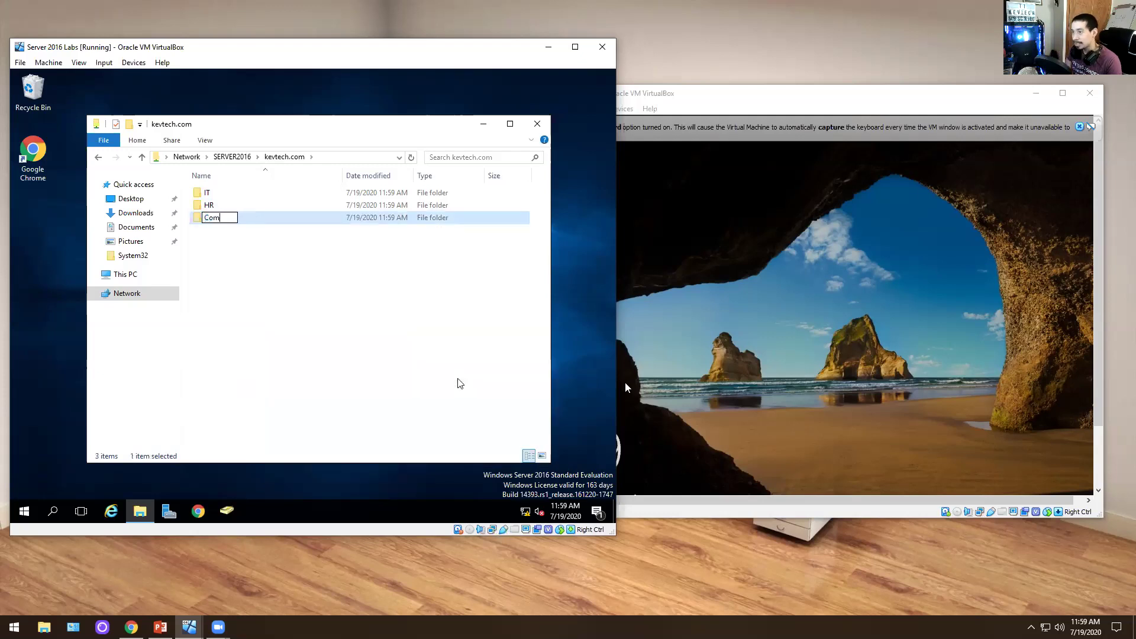
left_click(358, 299)
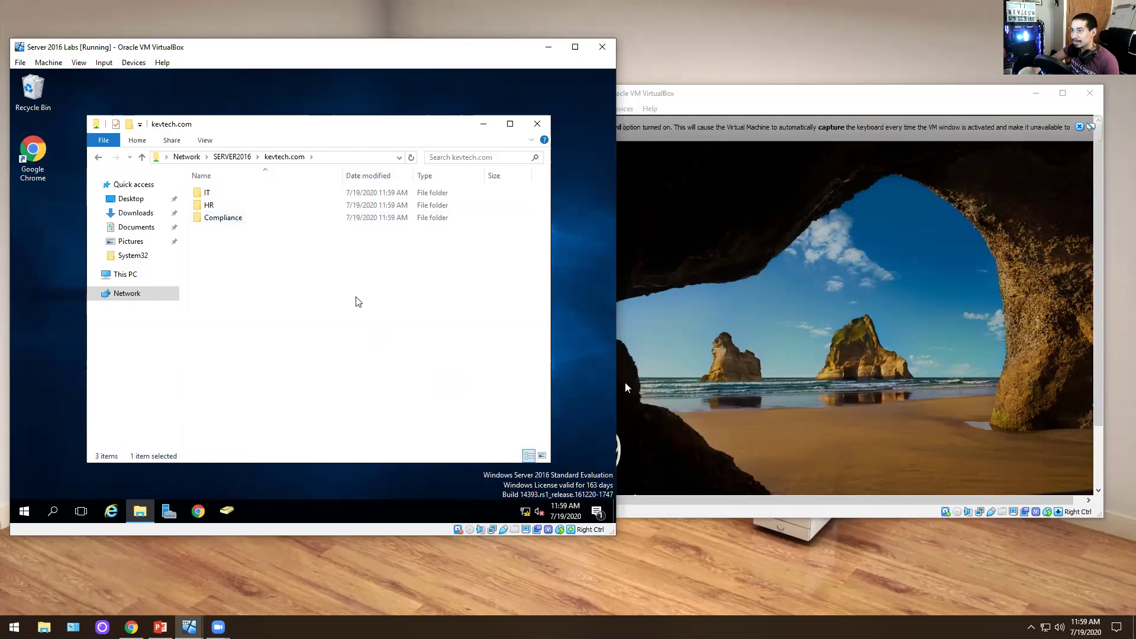
Create a helpdesk folder, then reopen kevtech.com to confirm all four folders
right_click(341, 299)
mouse_move(467, 443)
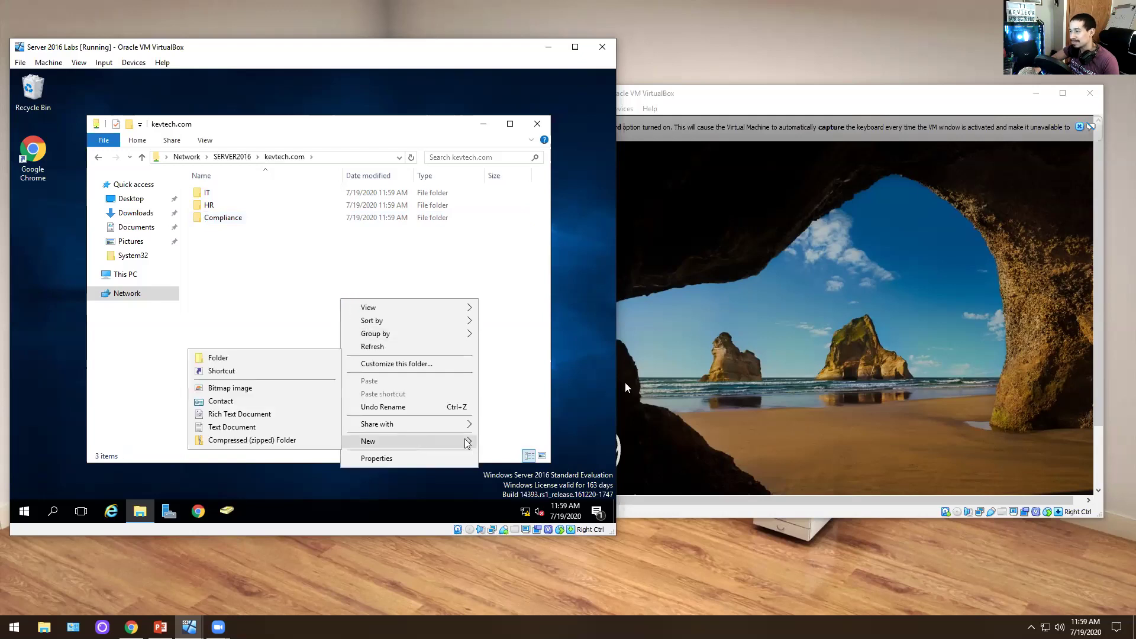
left_click(253, 358)
type("helpdesk")
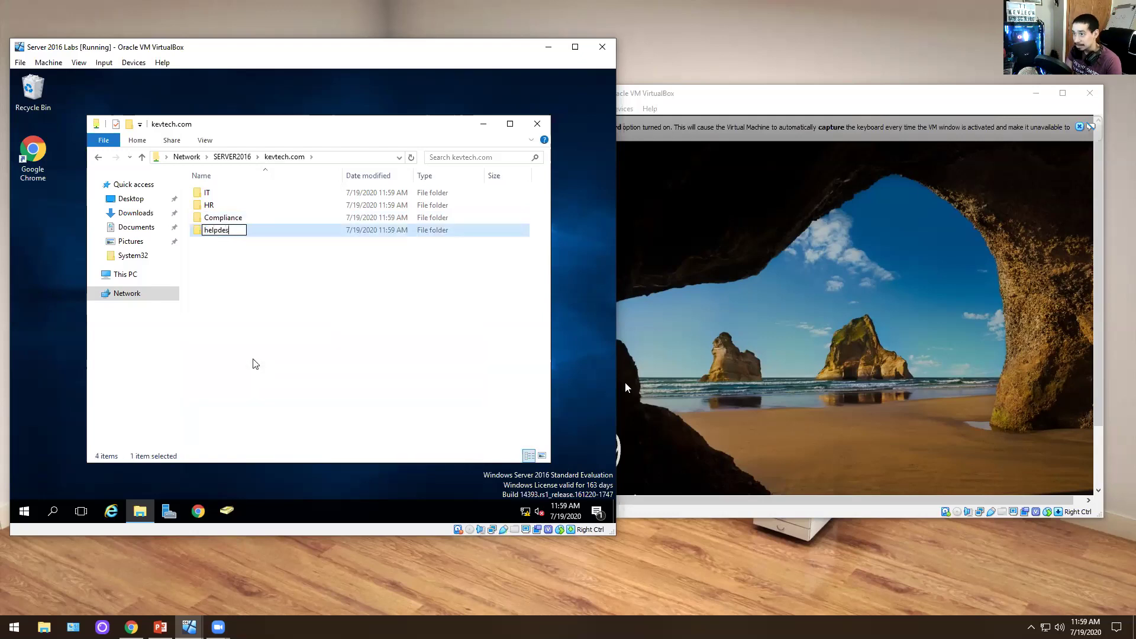
left_click(256, 342)
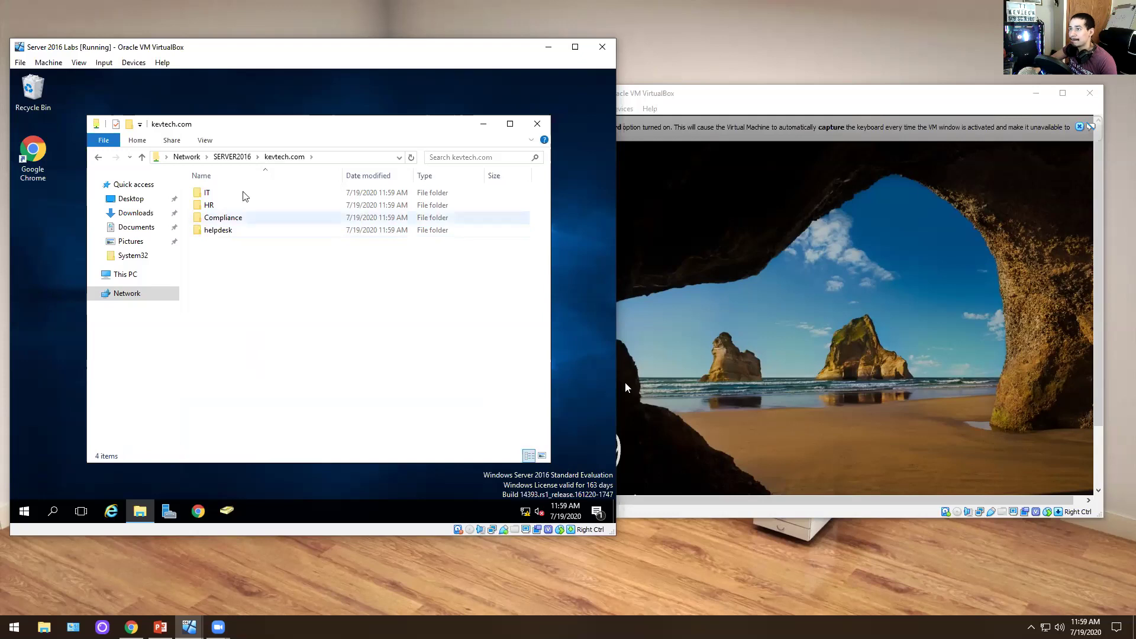
left_click(233, 157)
double_click(358, 188)
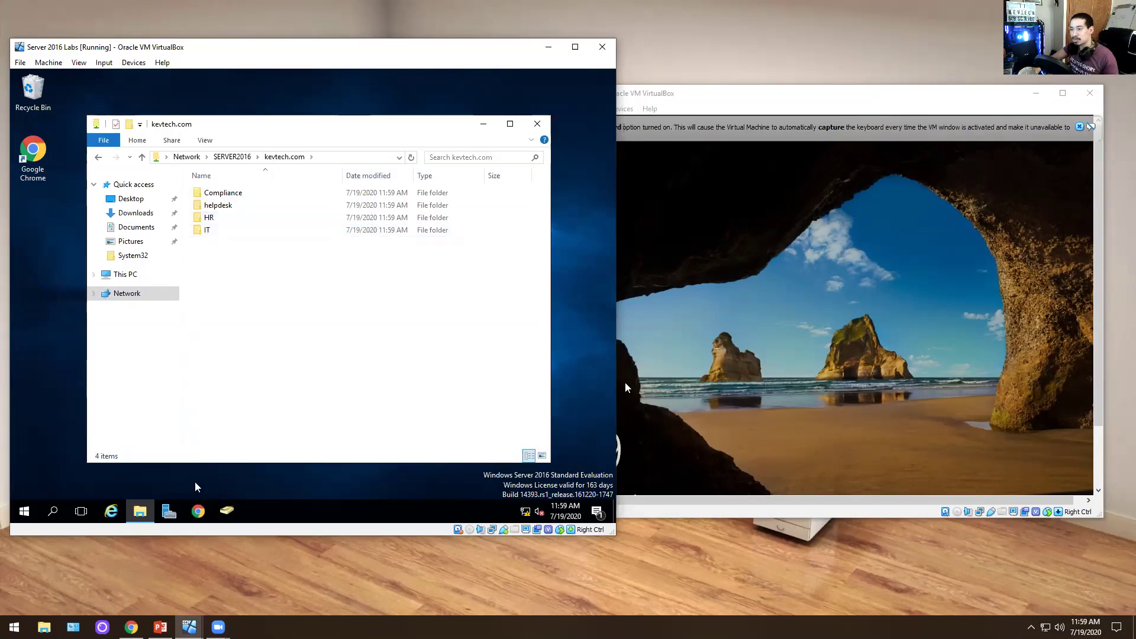
left_click(226, 510)
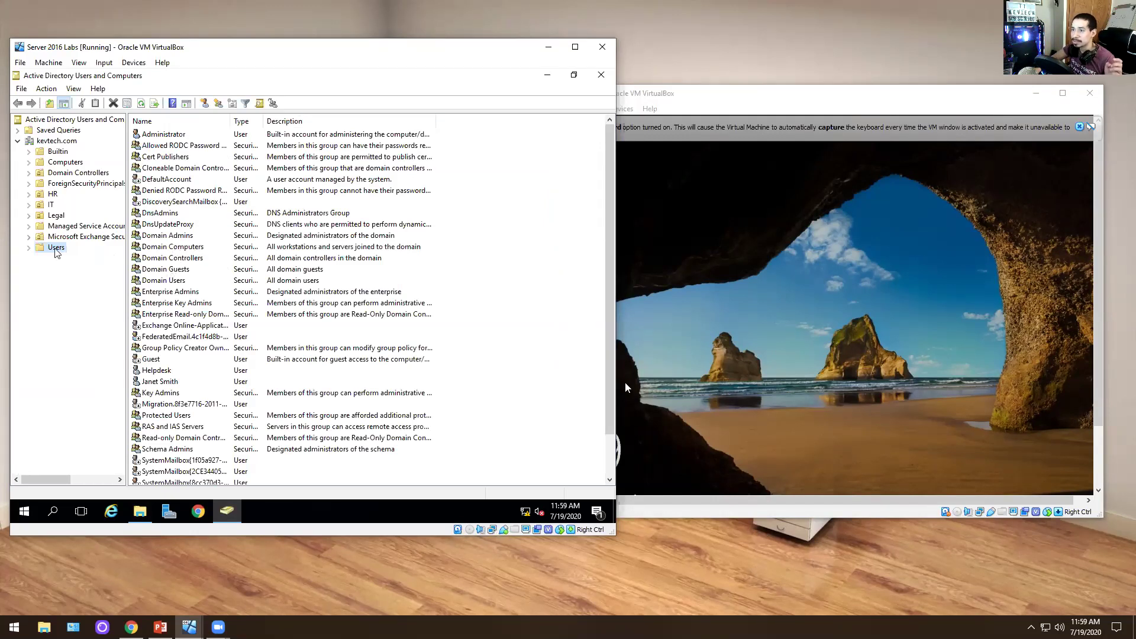
left_click(602, 75)
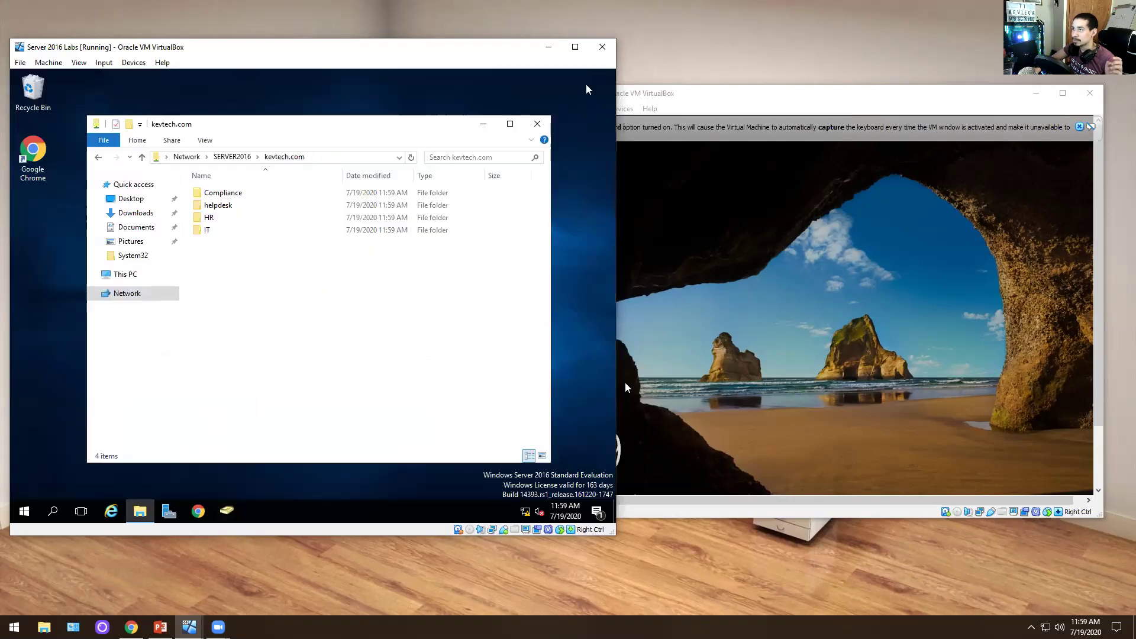
left_click(169, 510)
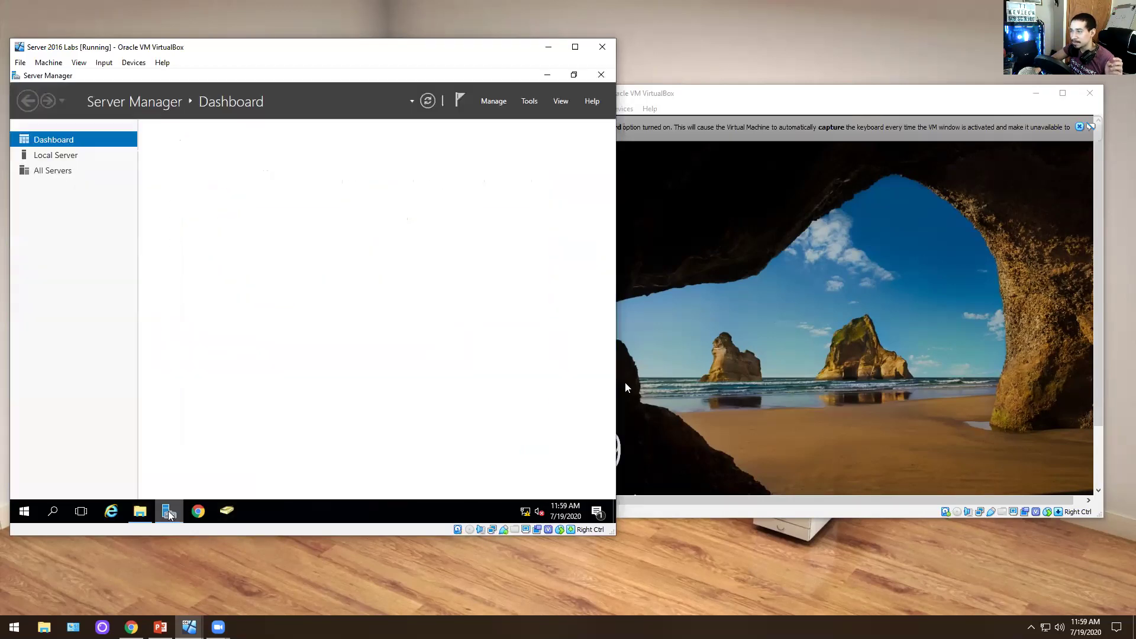
left_click(497, 101)
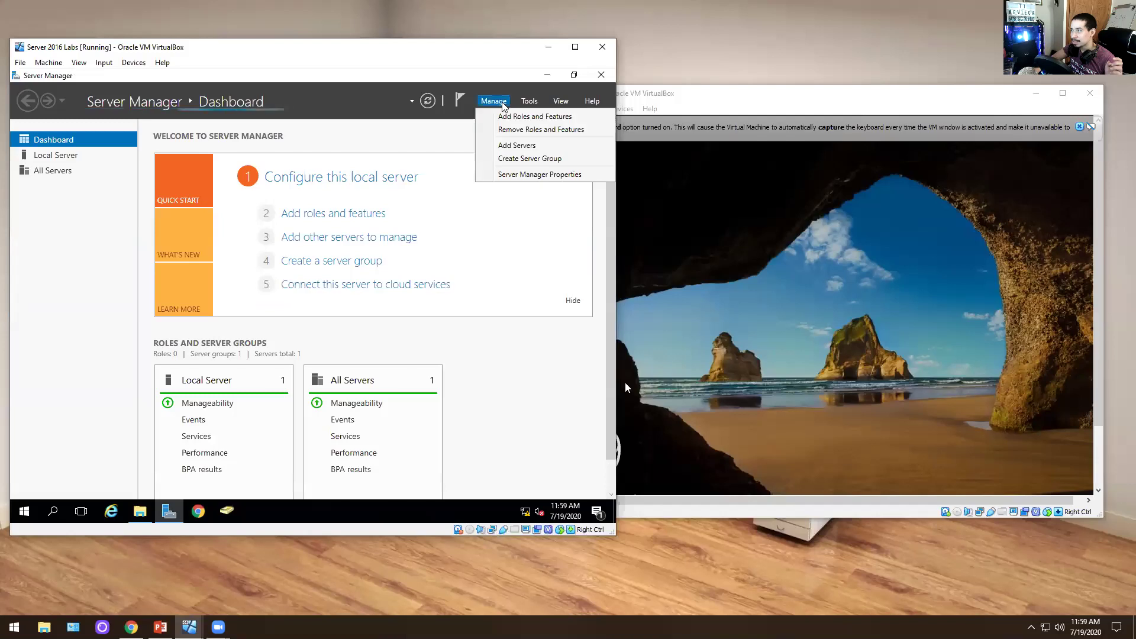
left_click(530, 100)
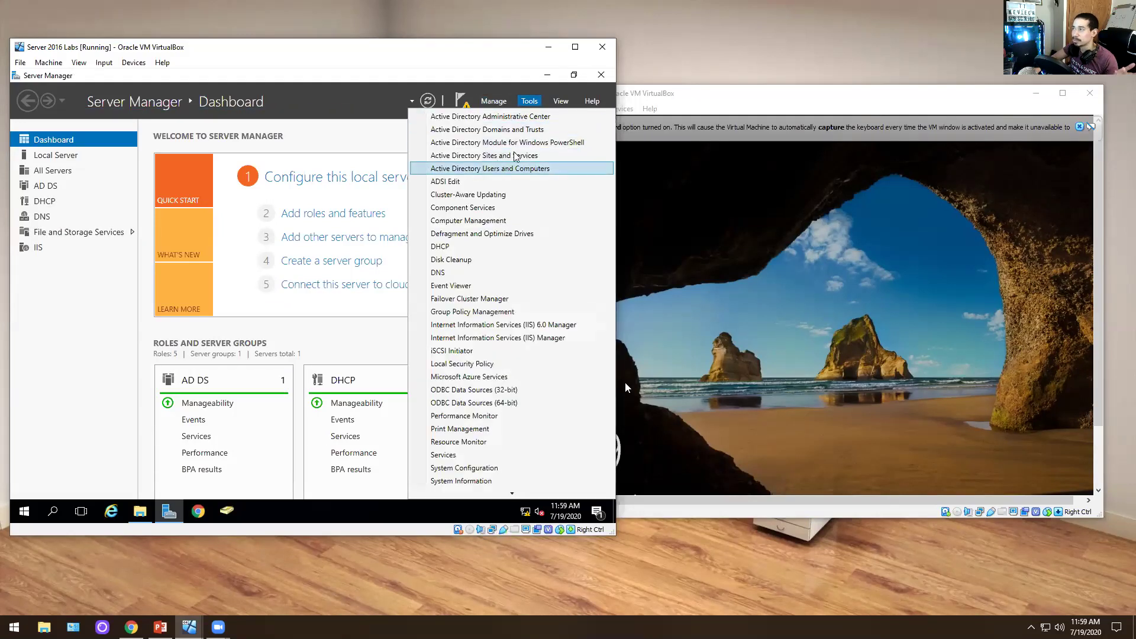
left_click(599, 76)
left_click(600, 75)
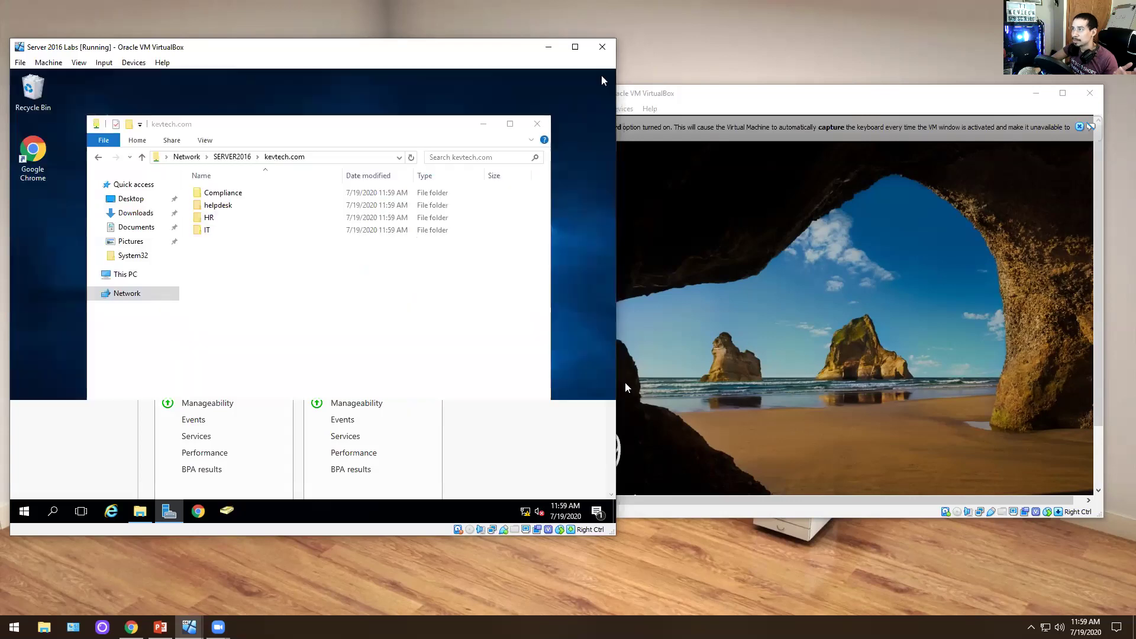
left_click(235, 507)
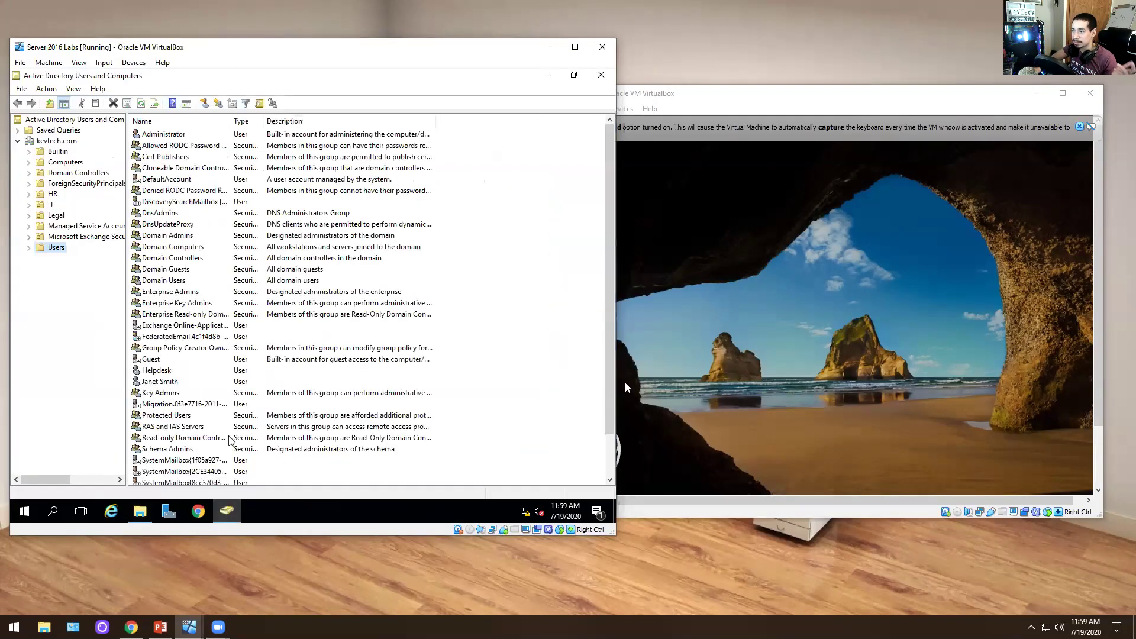
scroll(210, 284, "down", 1)
scroll(210, 284, "up", 1)
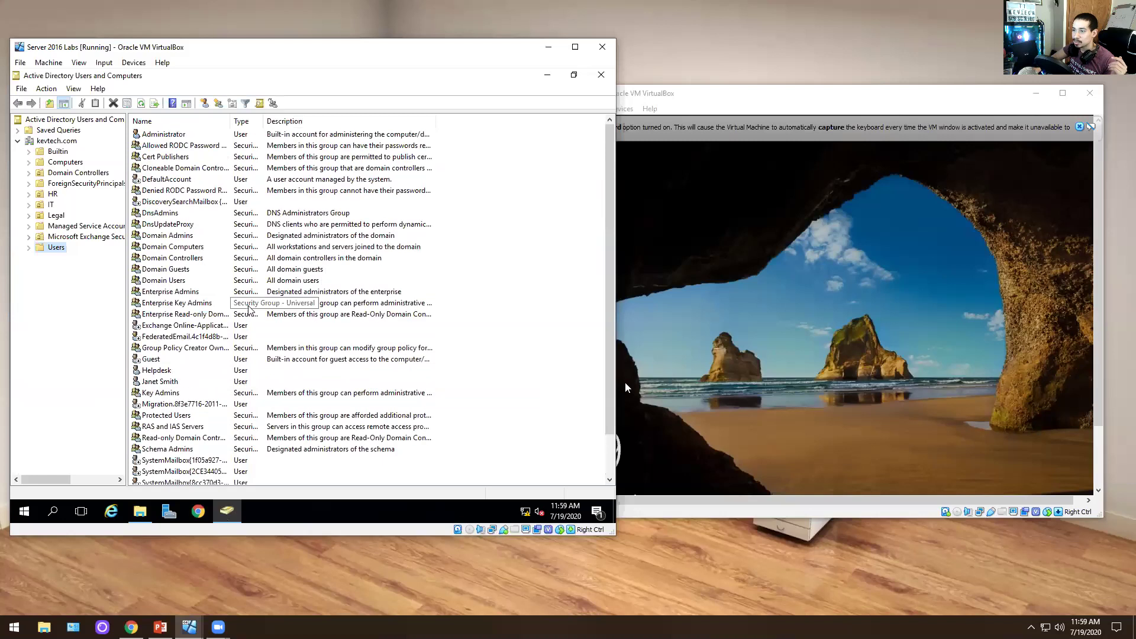
Attempt a new group named helpdesk in Users, dismiss the 'already exists' error, and cancel
right_click(60, 249)
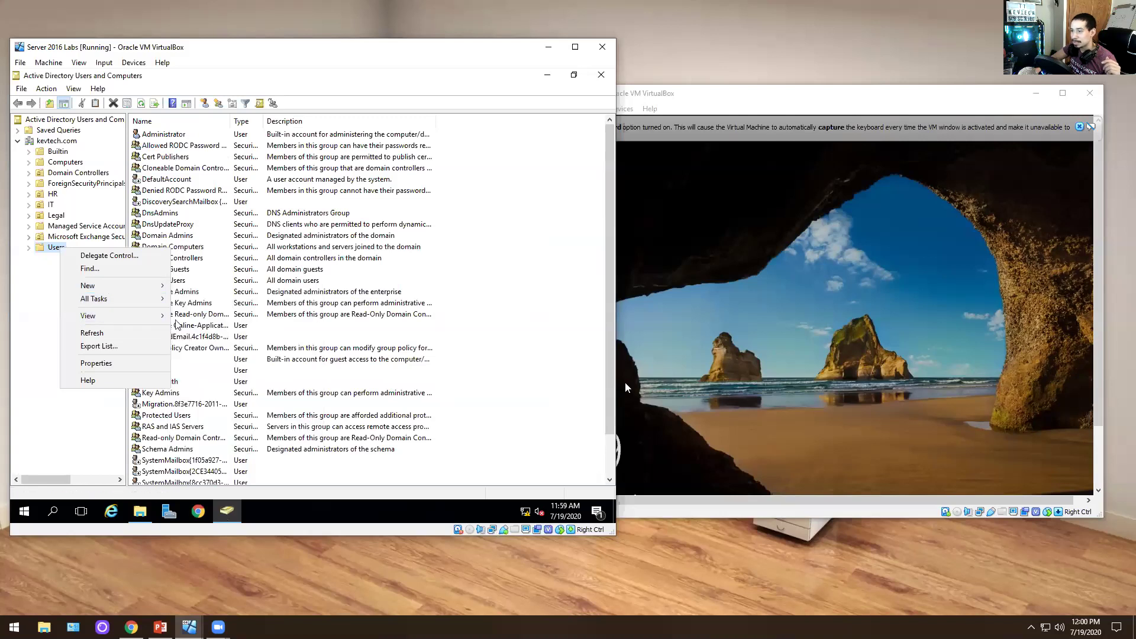
mouse_move(128, 288)
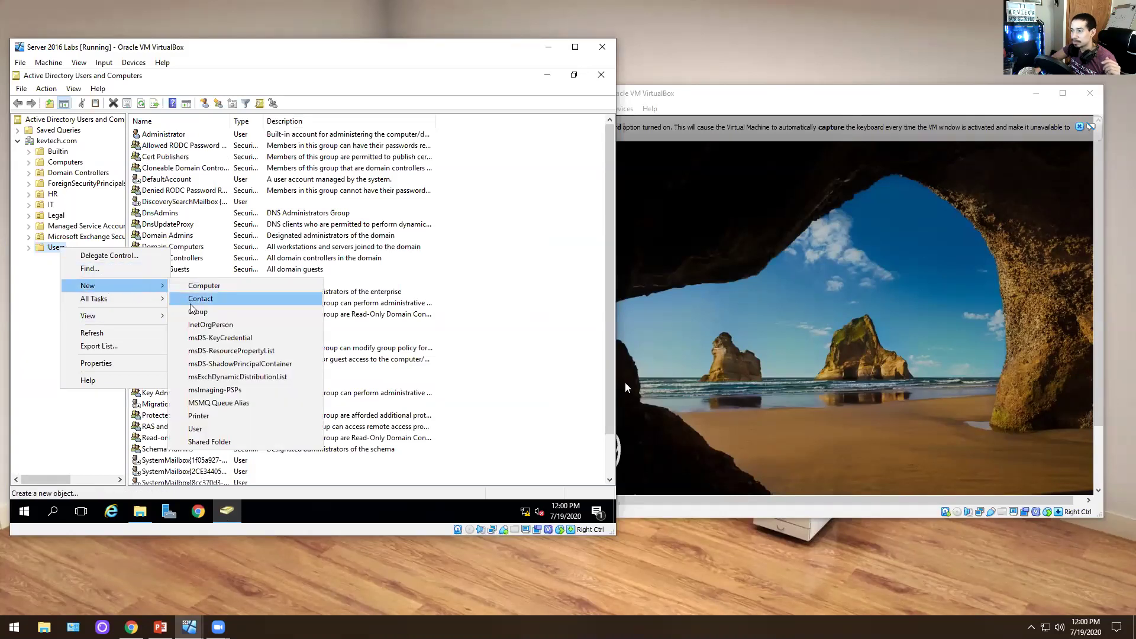
left_click(196, 312)
type("helpdesk")
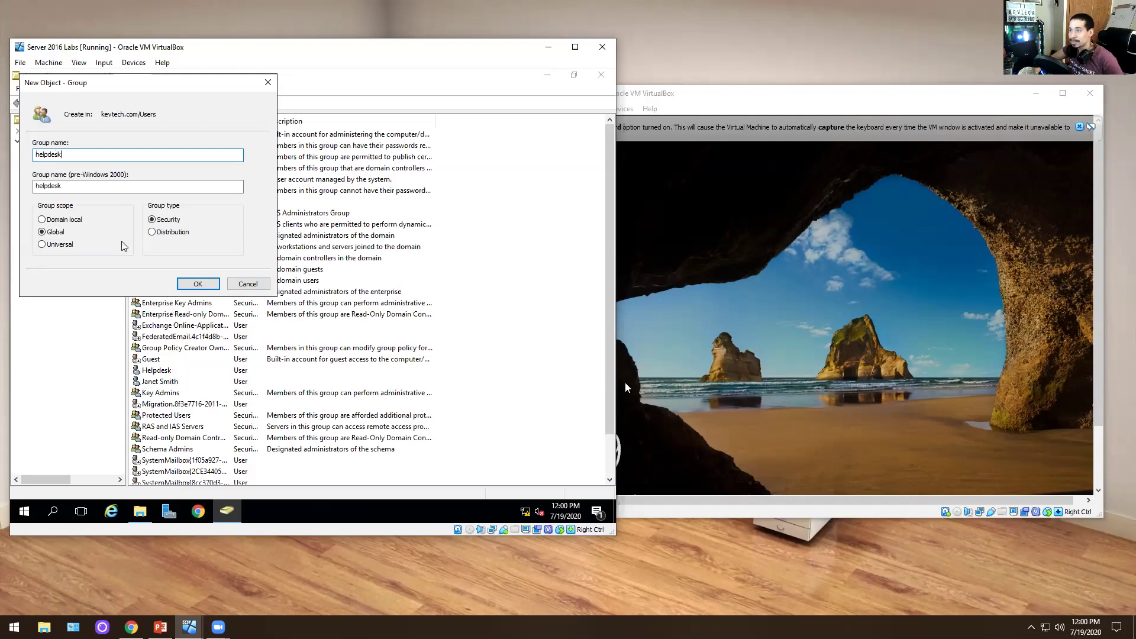
left_click(198, 284)
left_click(371, 335)
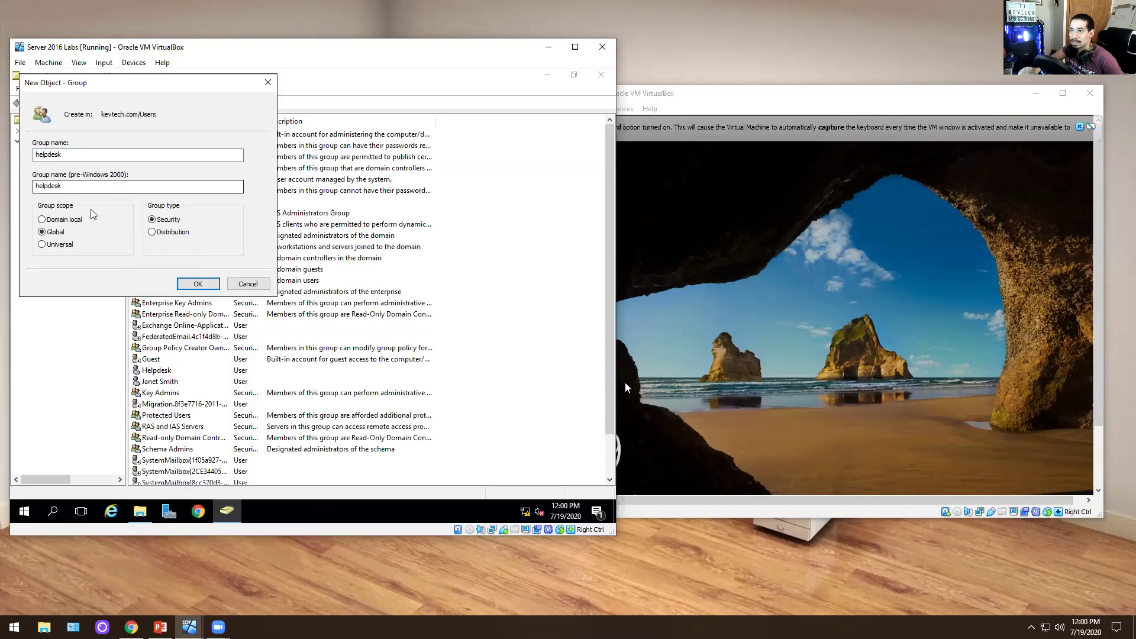
left_click(202, 286)
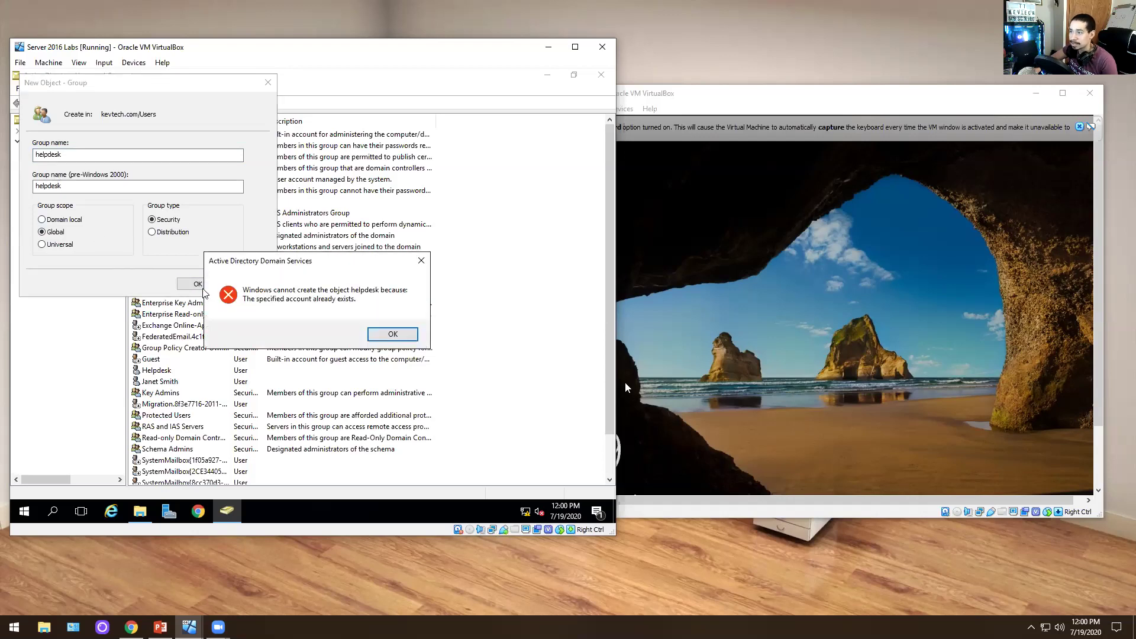
left_click(389, 335)
left_click(269, 83)
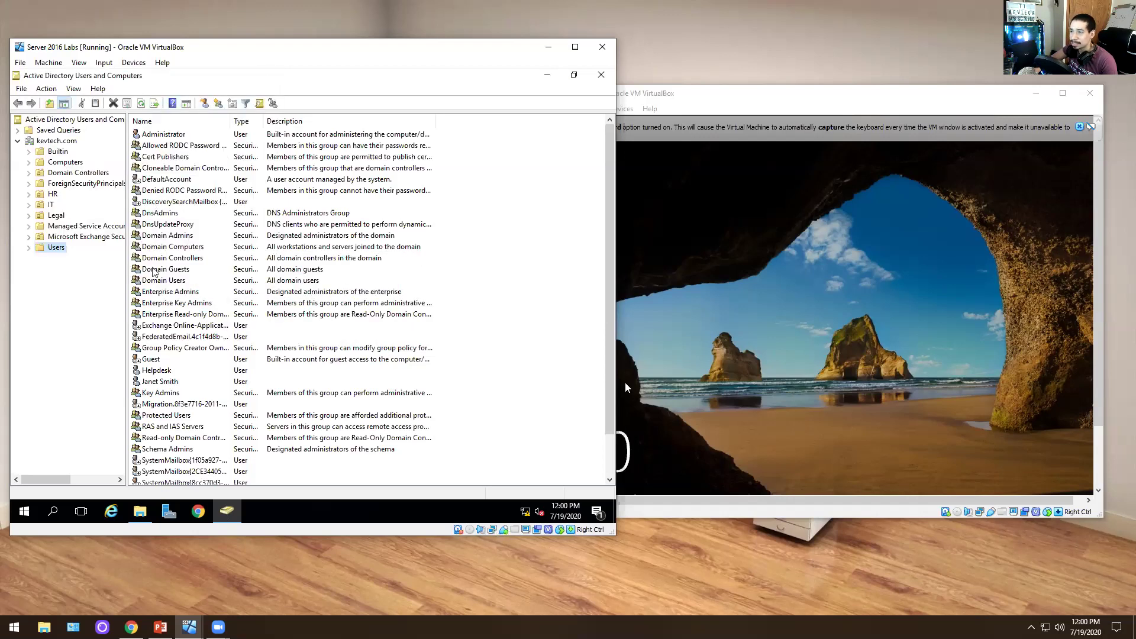
Select the existing Helpdesk entry and retry the helpdesk group, abandoning it after the same error
scroll(180, 281, "down", 2)
scroll(181, 282, "up", 2)
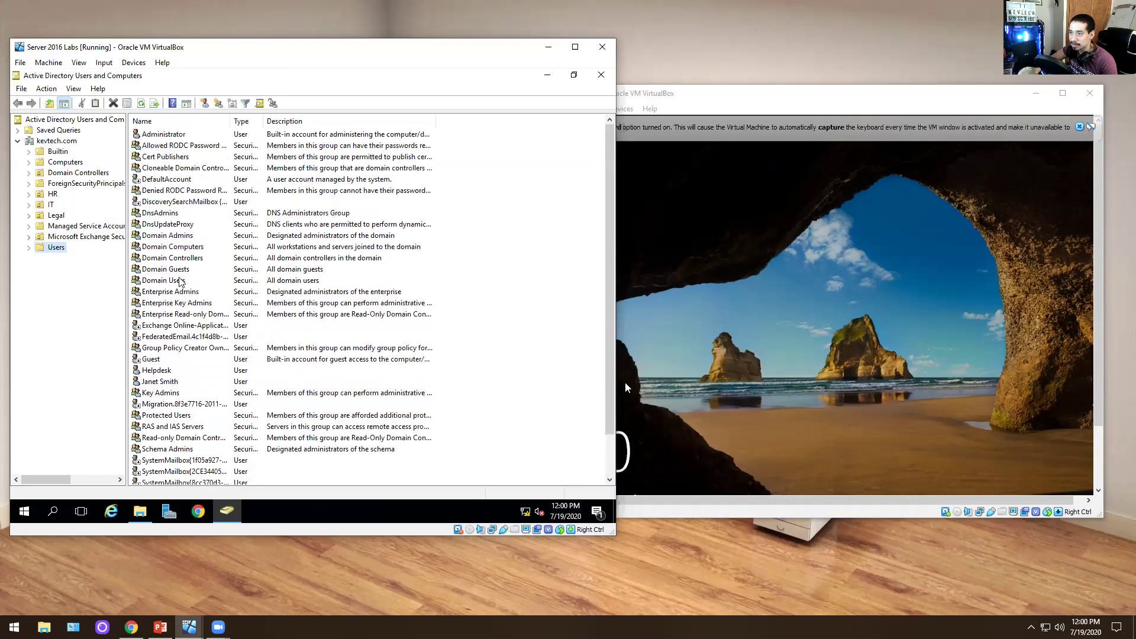
left_click(156, 371)
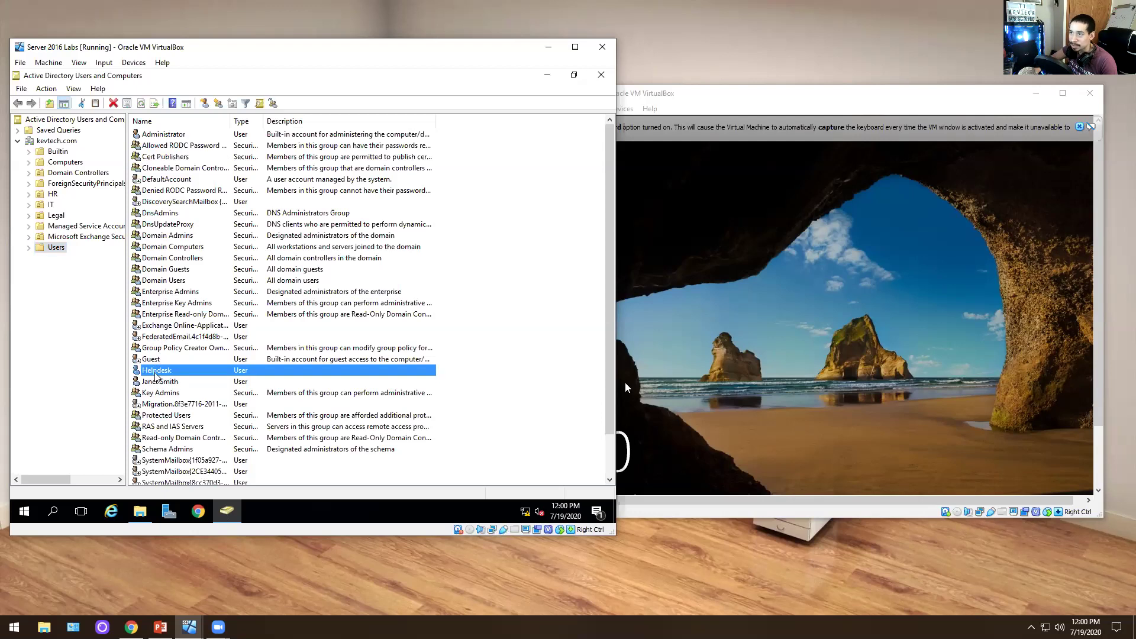
right_click(55, 251)
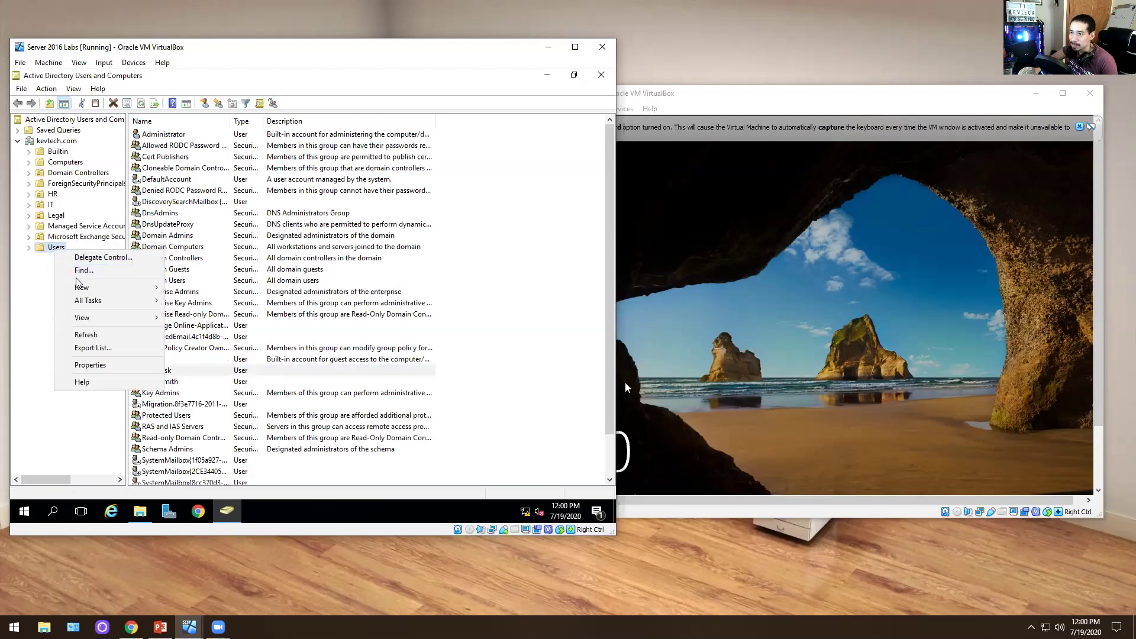
mouse_move(89, 287)
left_click(191, 313)
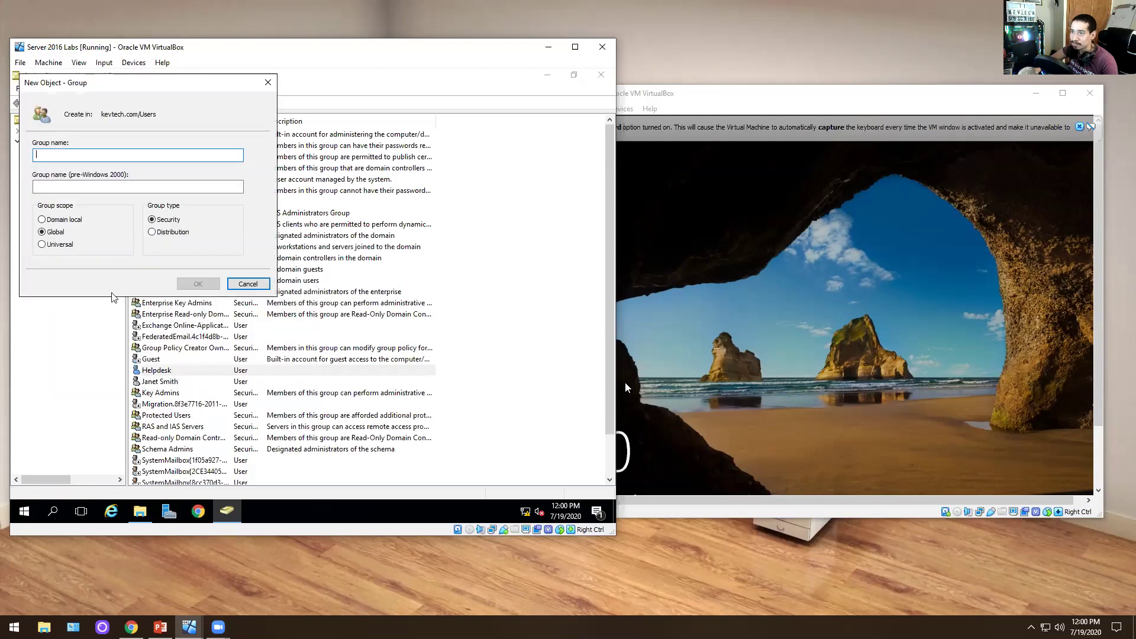
type("he")
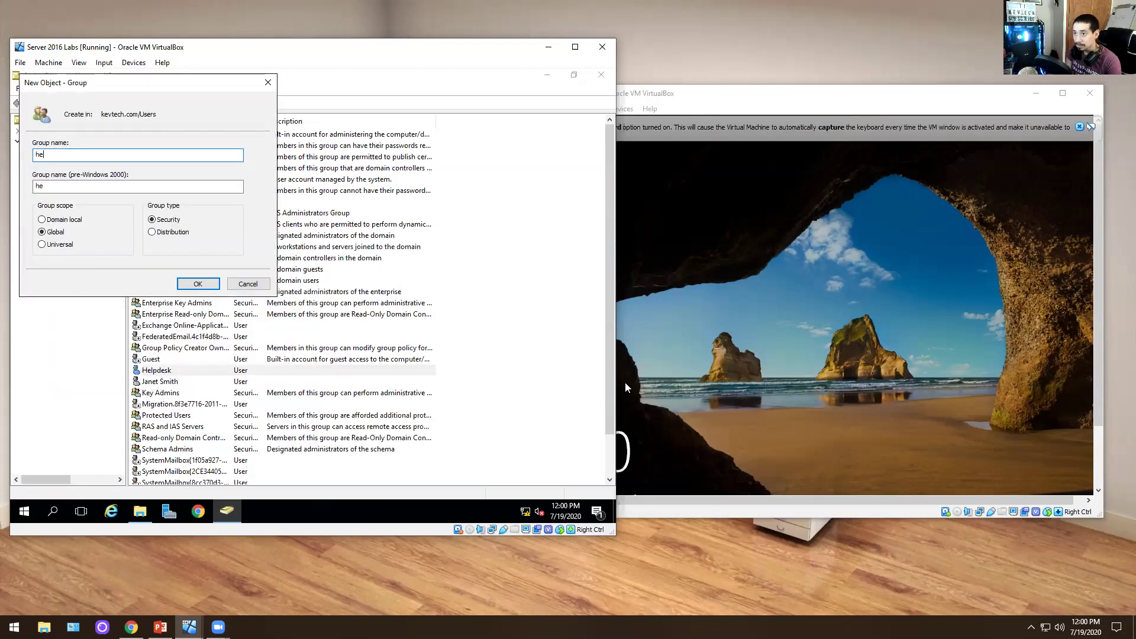
type("lpdesk")
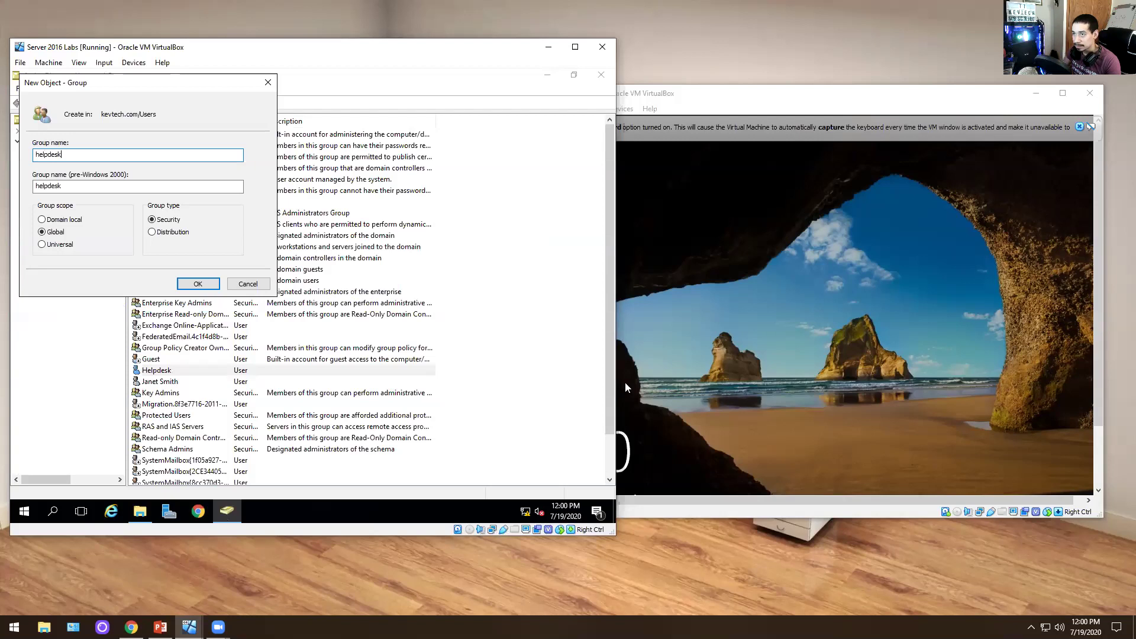
left_click(199, 284)
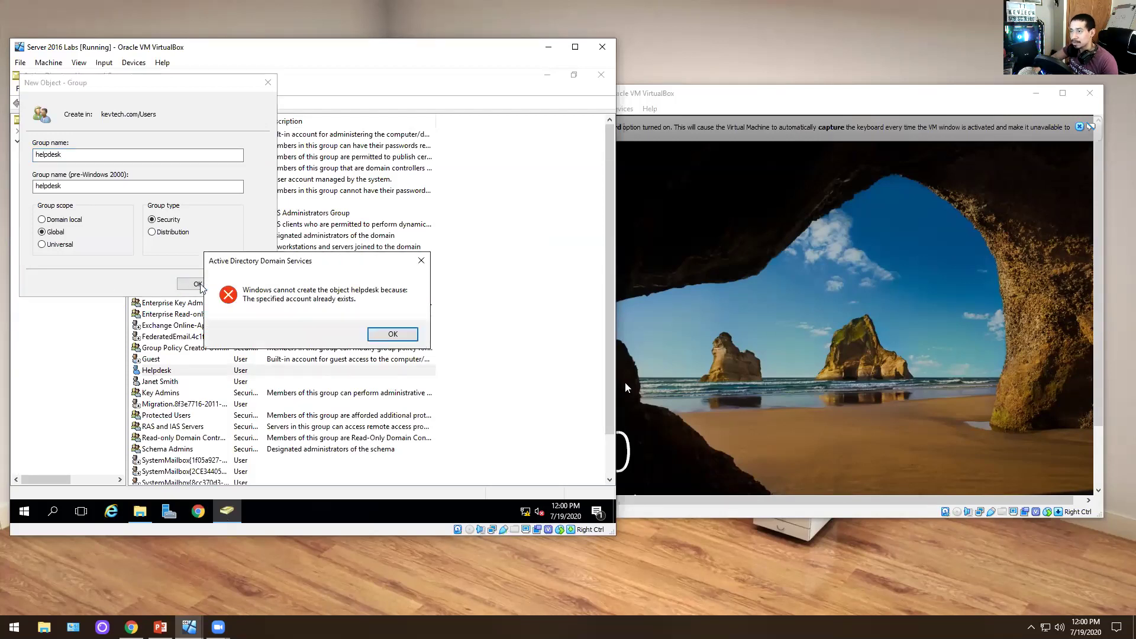
left_click(392, 334)
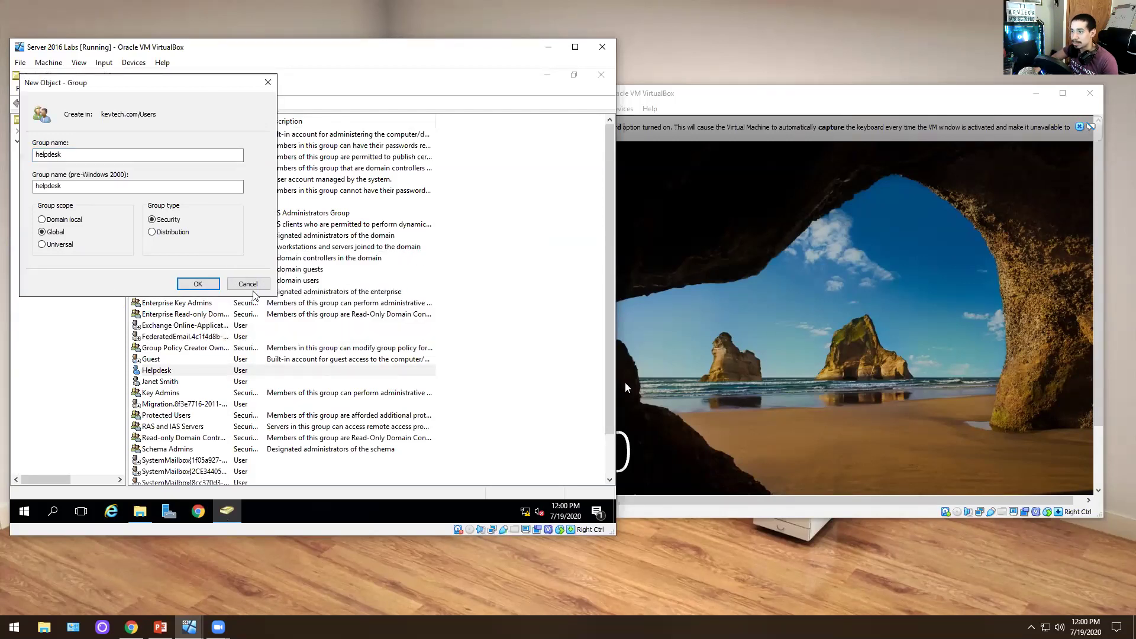
left_click(252, 285)
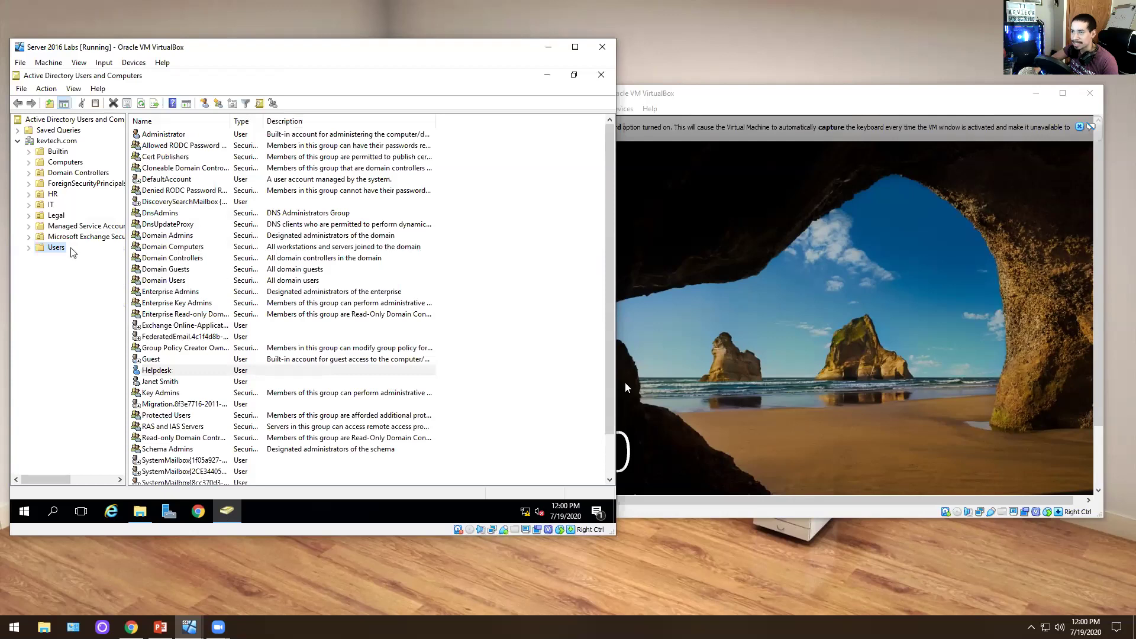
Search the Entire Directory for 'helpdesk', finding only the Helpdesk user, then close the search
right_click(48, 248)
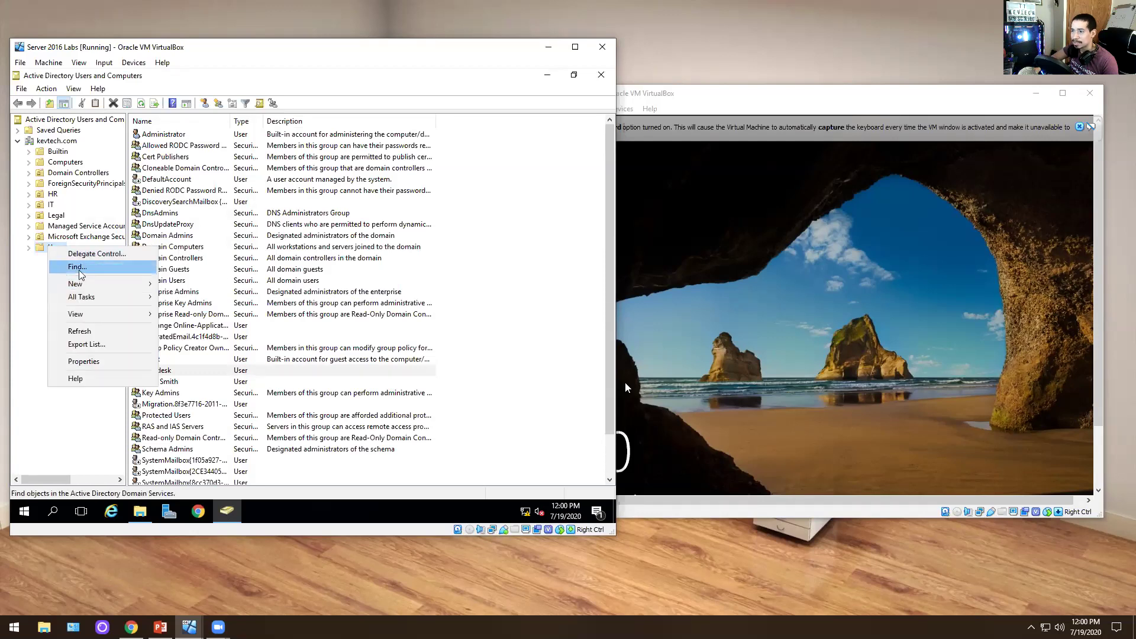
left_click(79, 269)
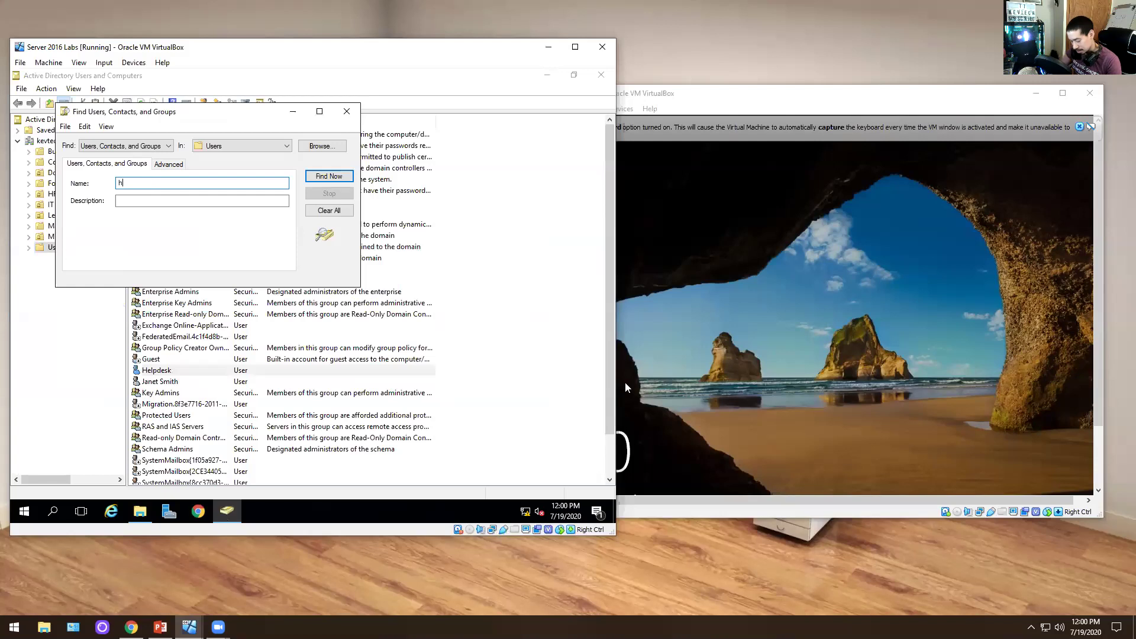
key("Return")
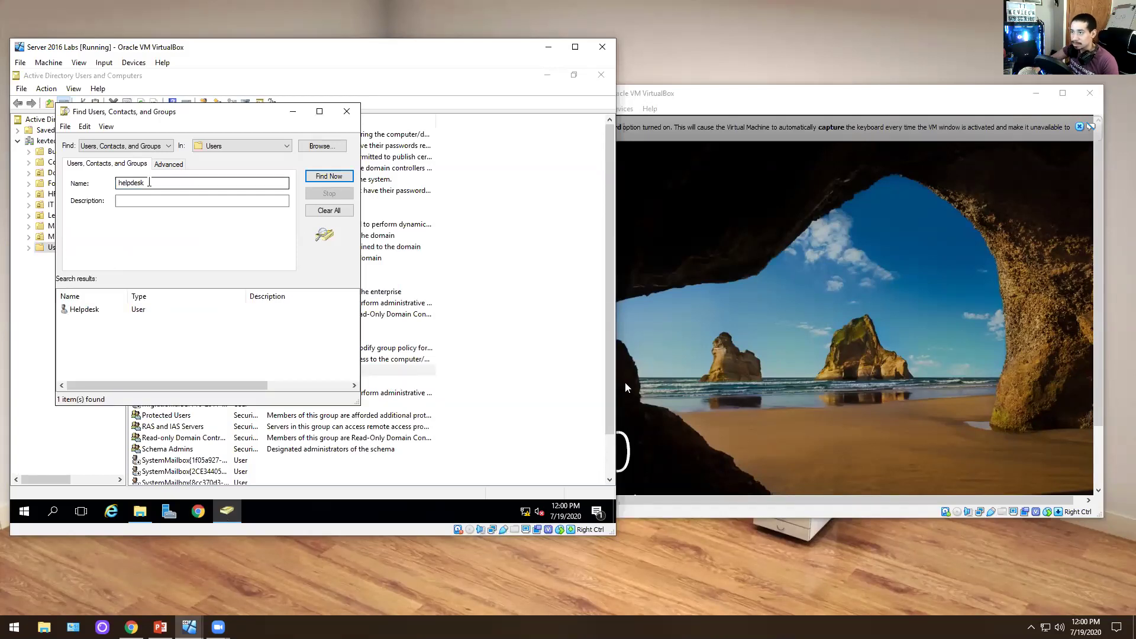
left_click(223, 147)
left_click(228, 156)
left_click(314, 178)
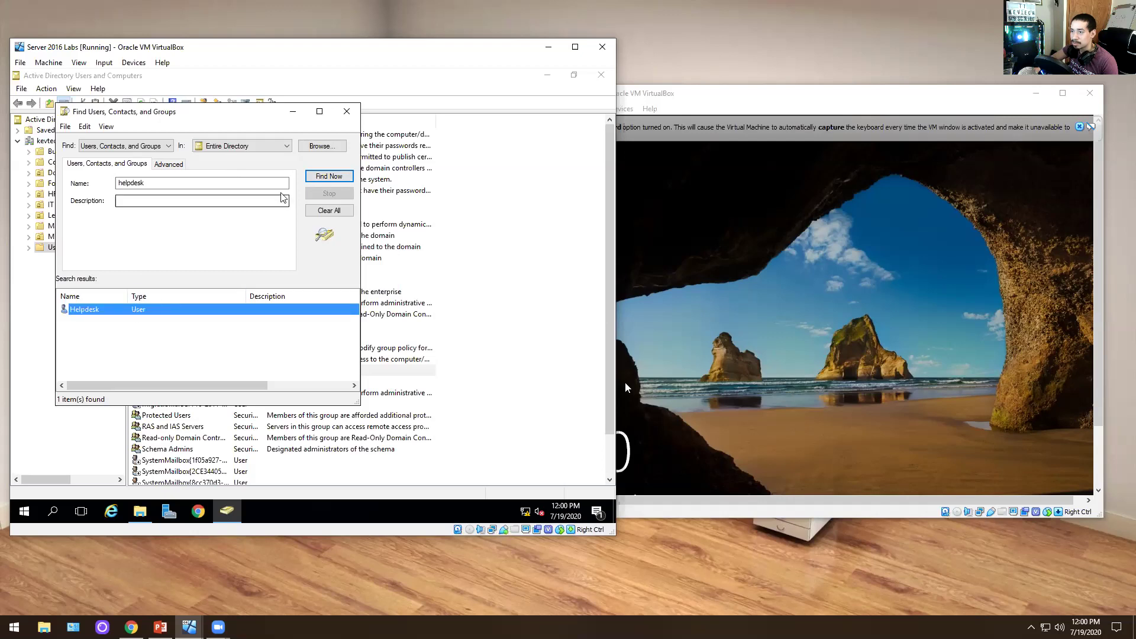
left_click(347, 111)
Create a global security group named 'Desktop Support' in the kevtech.com Users container
right_click(61, 250)
mouse_move(87, 287)
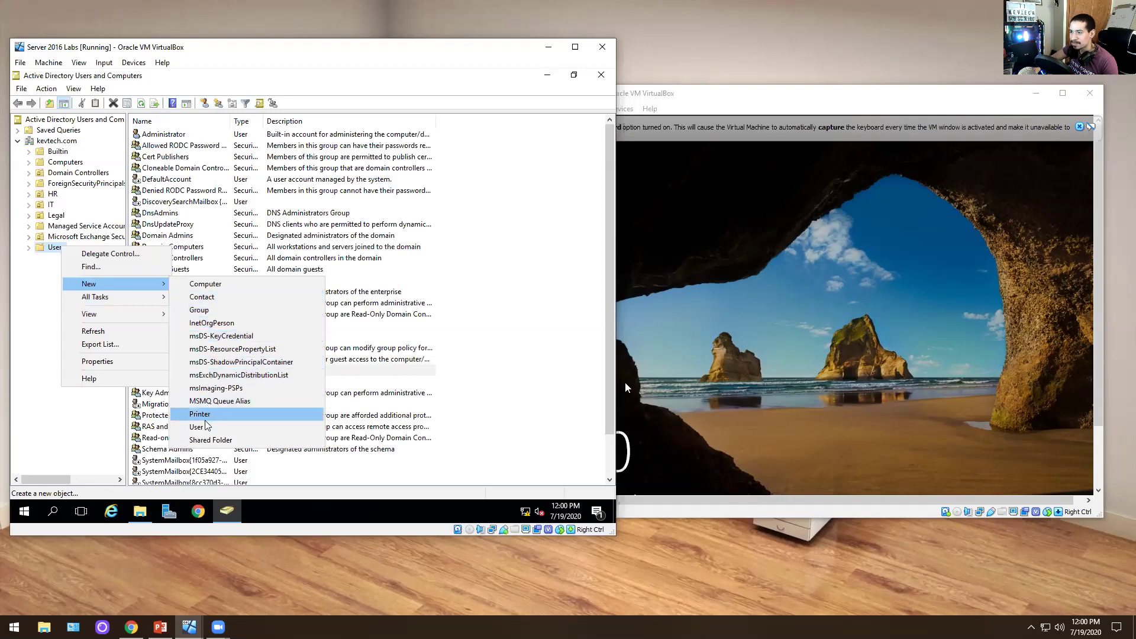
left_click(211, 310)
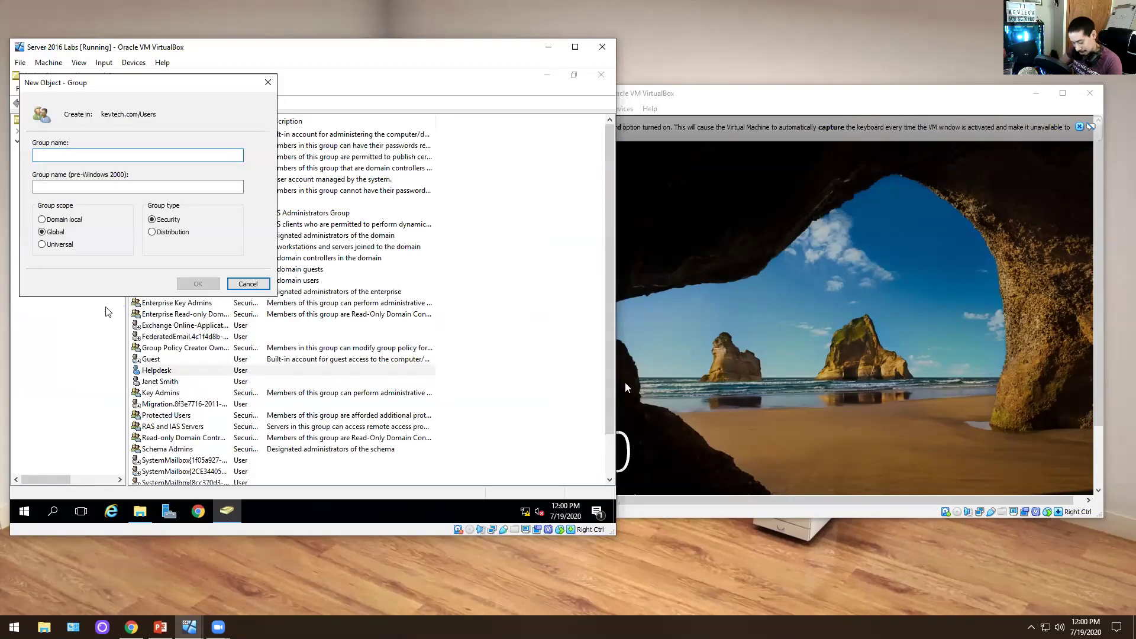
type("Desktop Support")
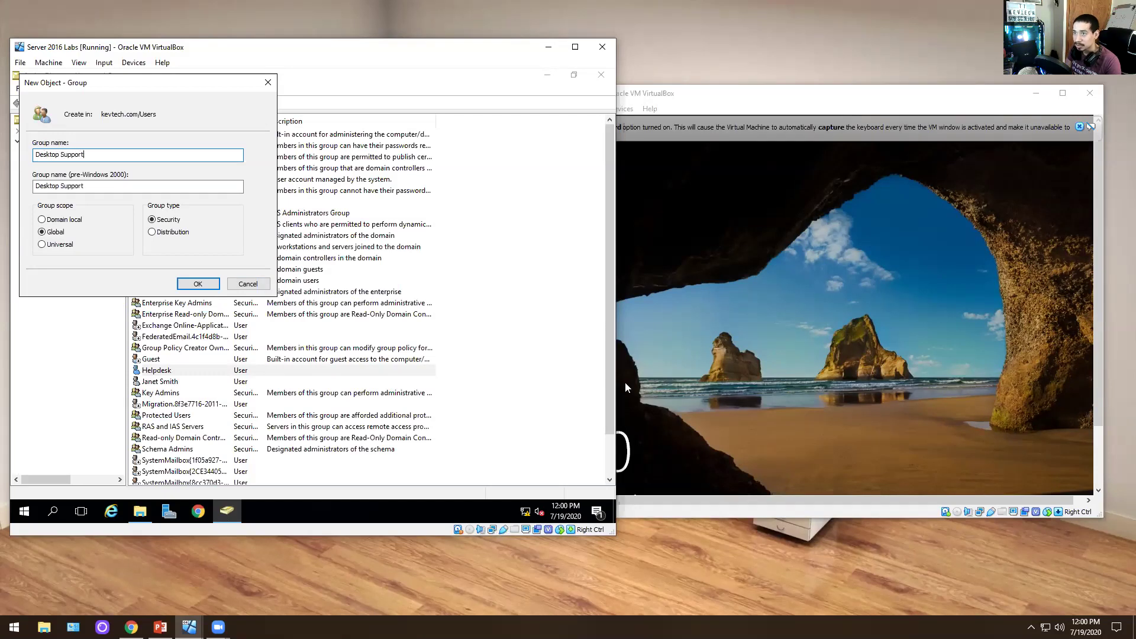
key("Return")
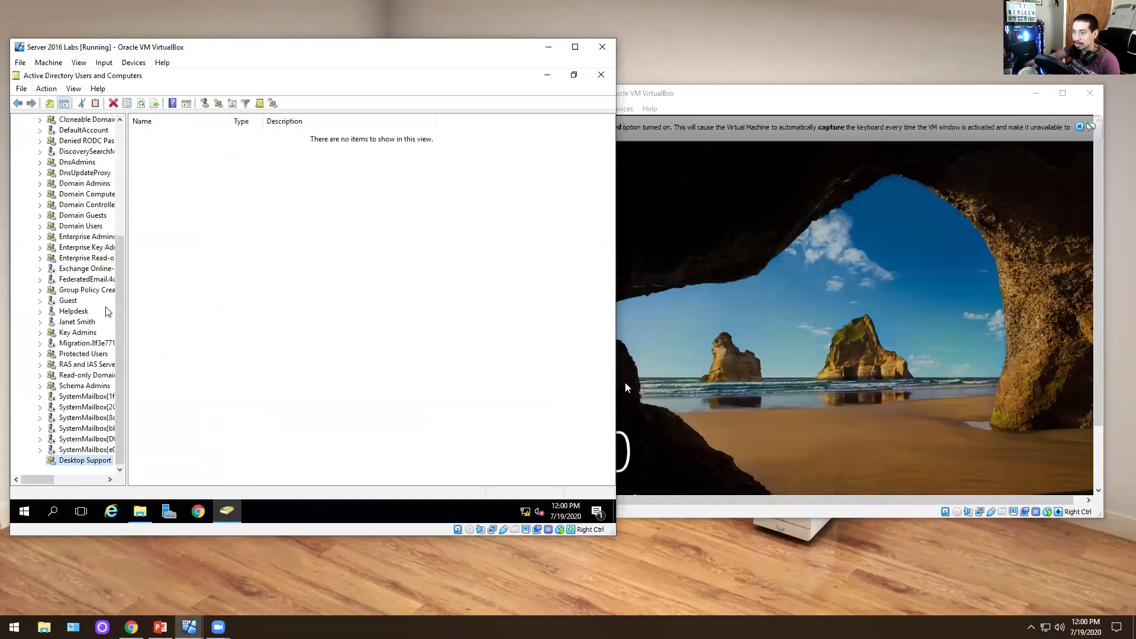
scroll(104, 228, "up", 5)
scroll(104, 229, "down", 5)
scroll(104, 228, "down", 1)
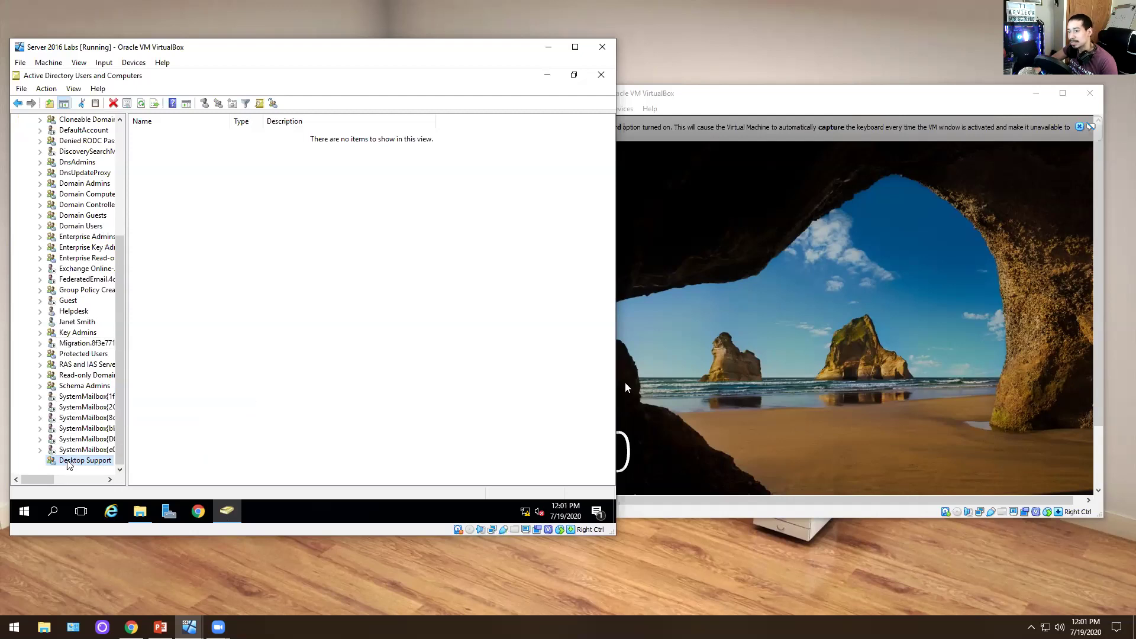
Open the helpdesk folder's Security permissions for editing and review the existing accounts
left_click(146, 511)
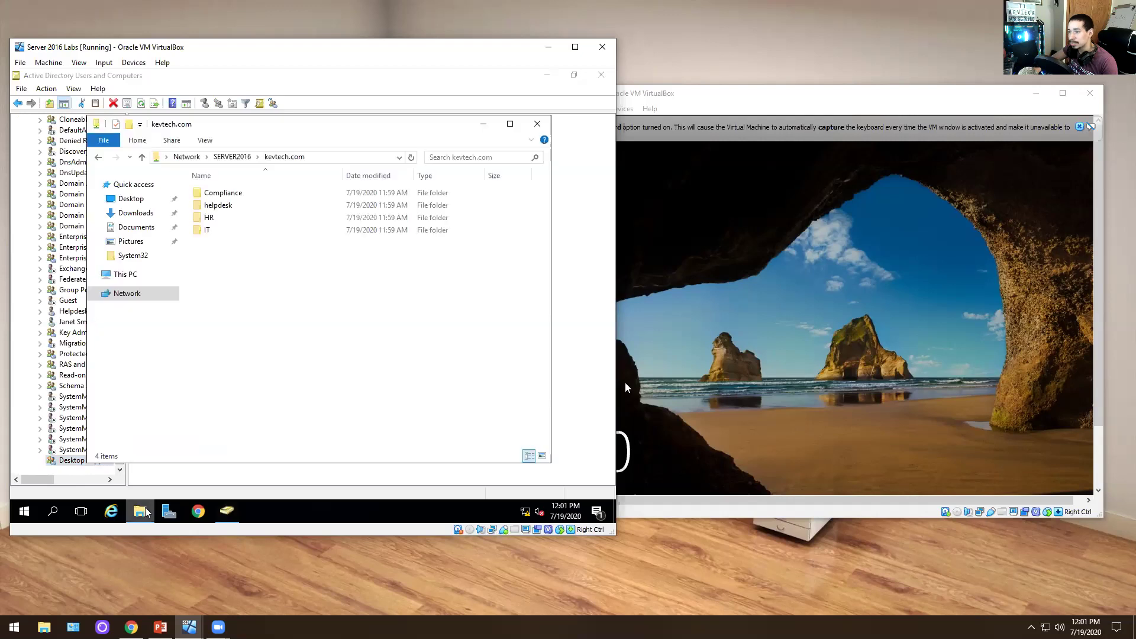
left_click(229, 209)
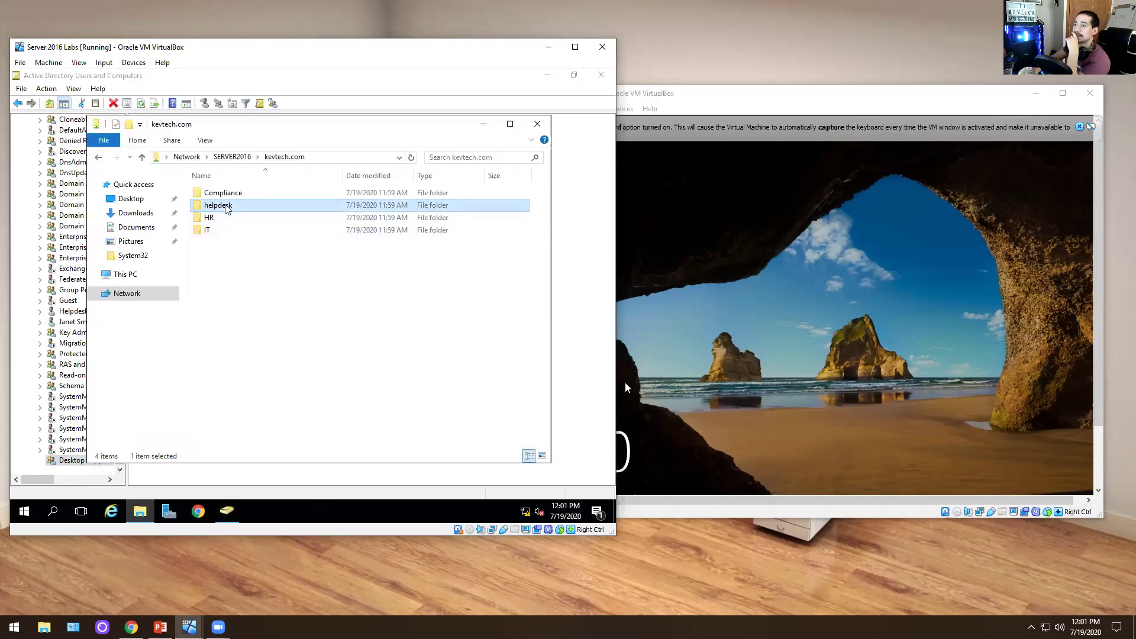
right_click(227, 209)
left_click(267, 402)
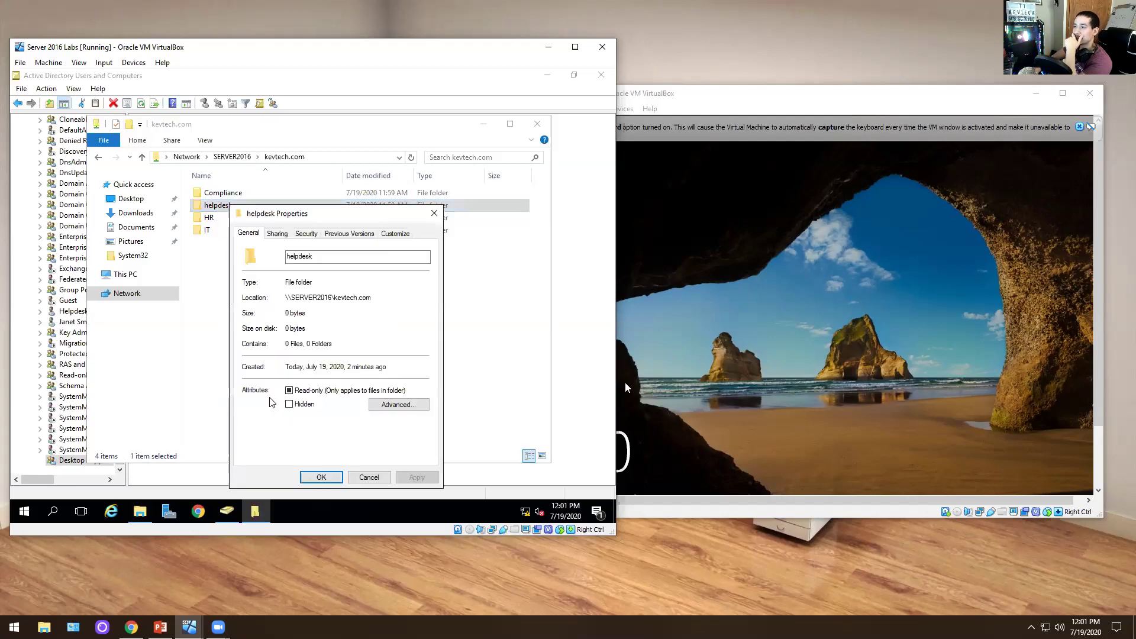
left_click(278, 236)
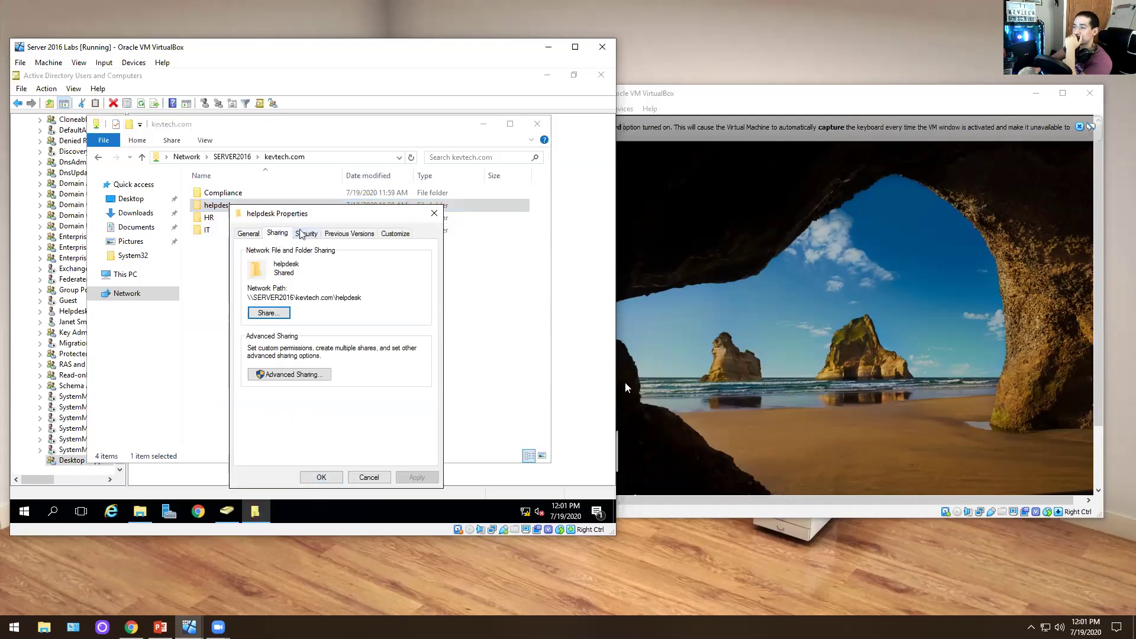
left_click(302, 234)
left_click(403, 332)
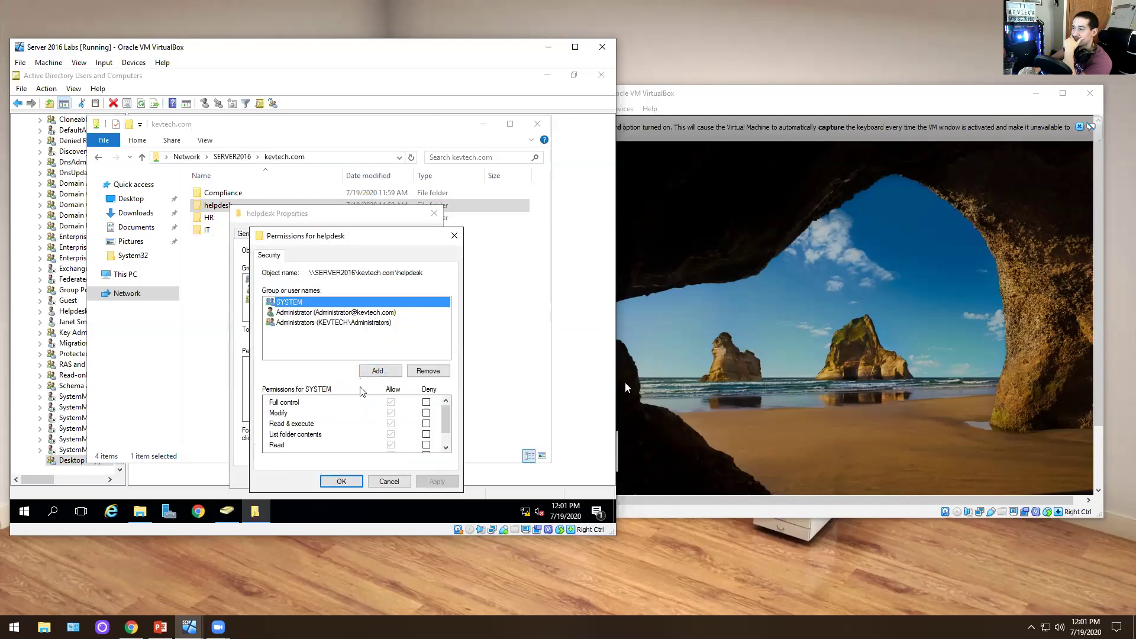
left_click(338, 323)
left_click(336, 313)
left_click(332, 302)
left_click(324, 314)
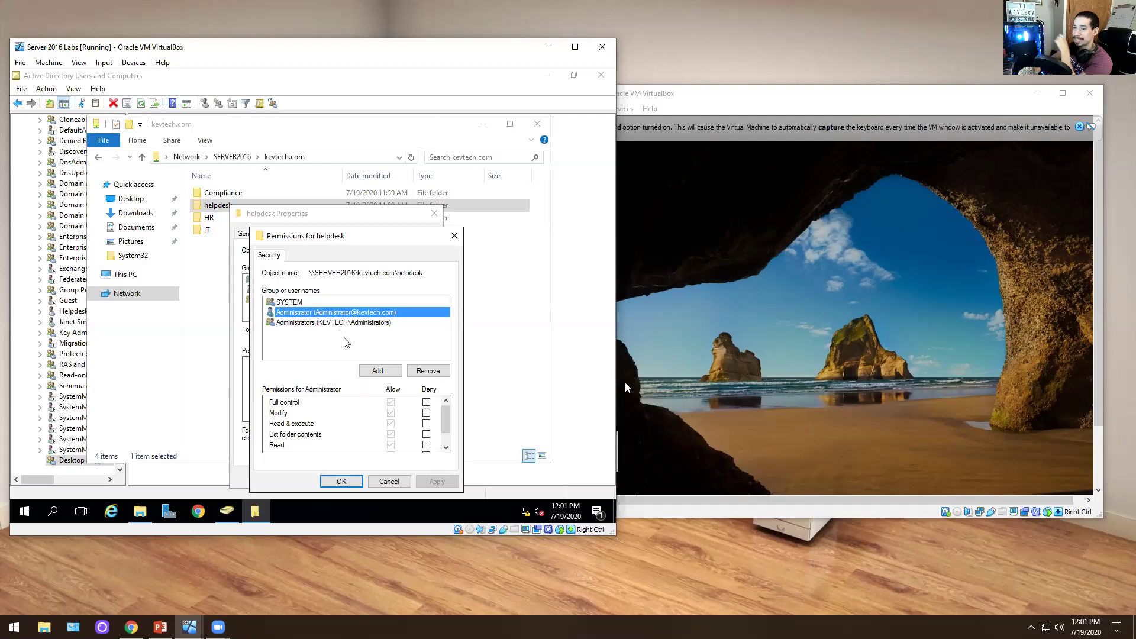
Add Desktop Support with Read & execute, save, and select its Advanced security entry
left_click(377, 371)
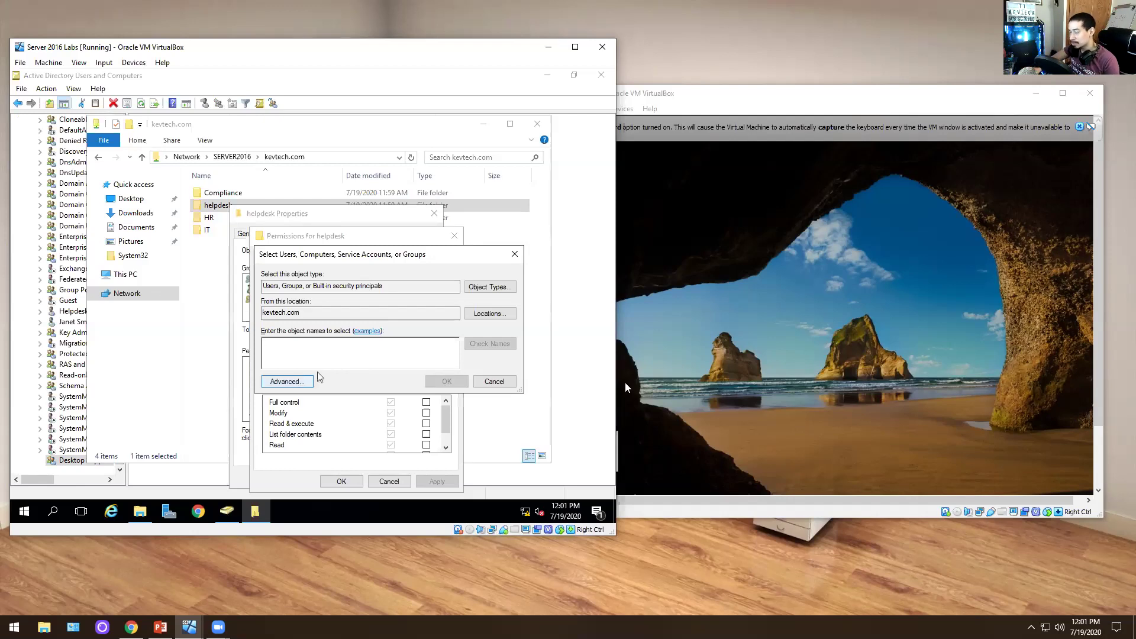
type("desk")
key("Return")
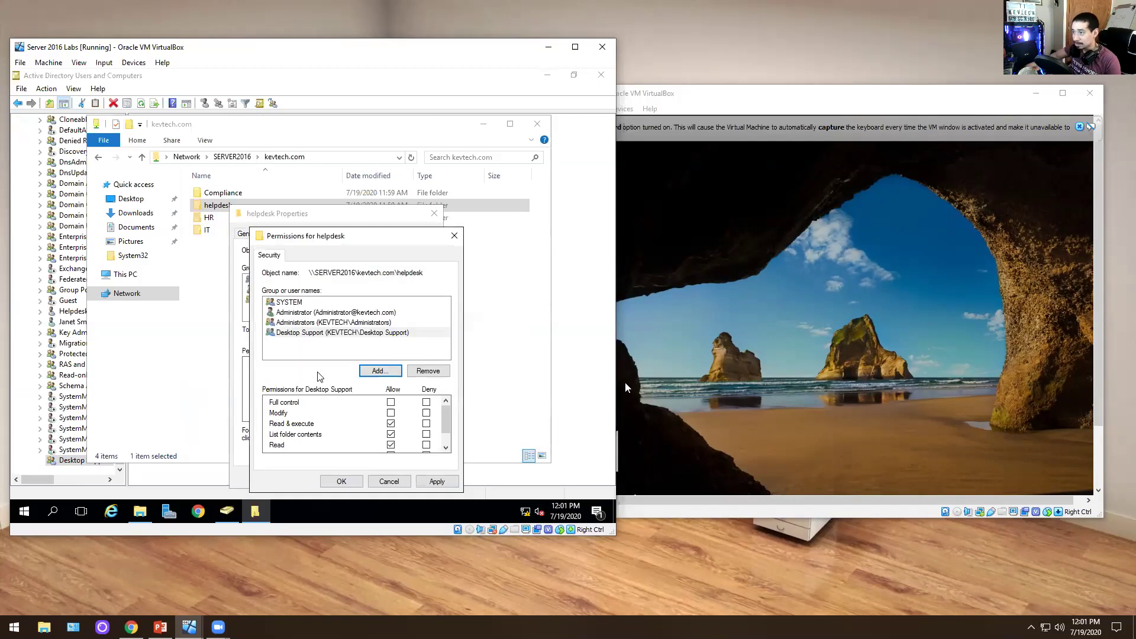
left_click(343, 481)
left_click(403, 432)
left_click(203, 272)
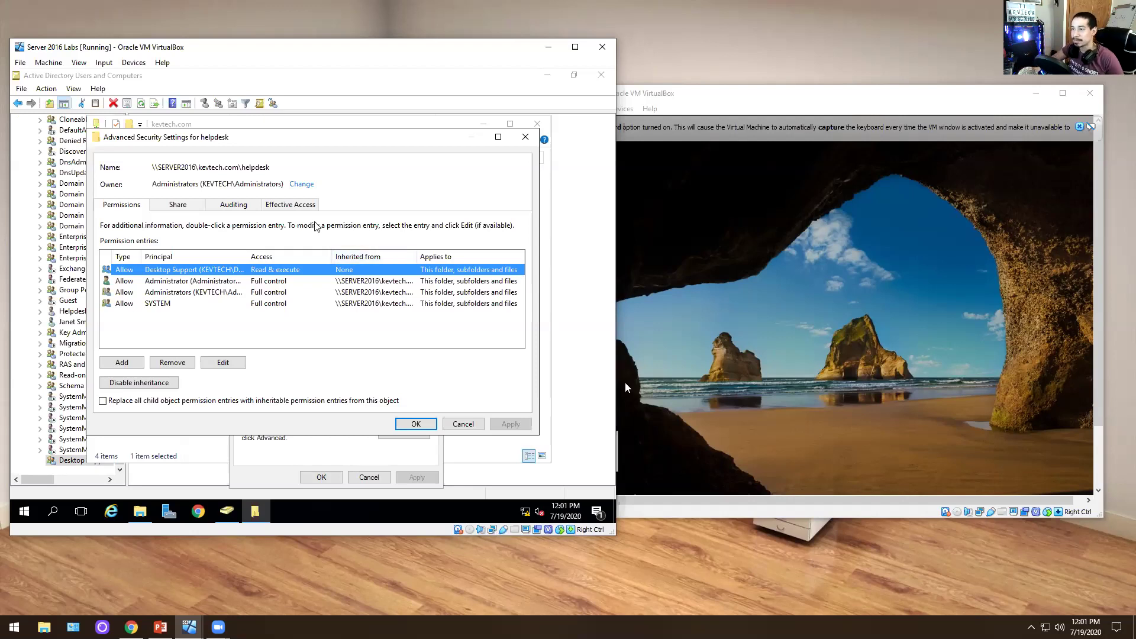
Change the Desktop Support entry to Full control and apply the advanced security settings
left_click(229, 365)
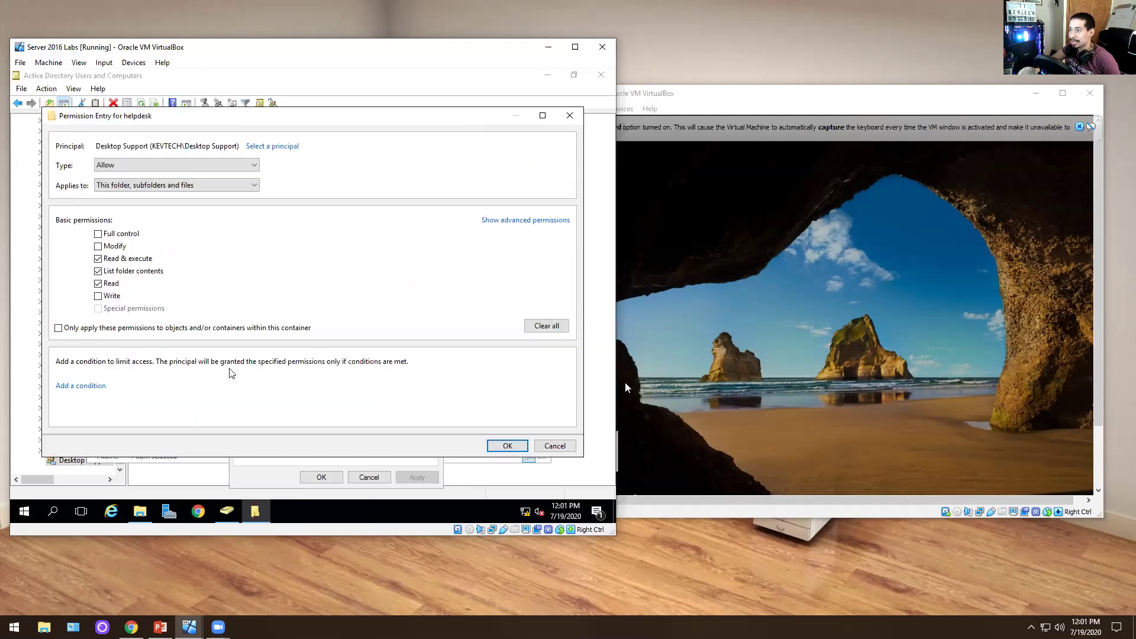
left_click(110, 234)
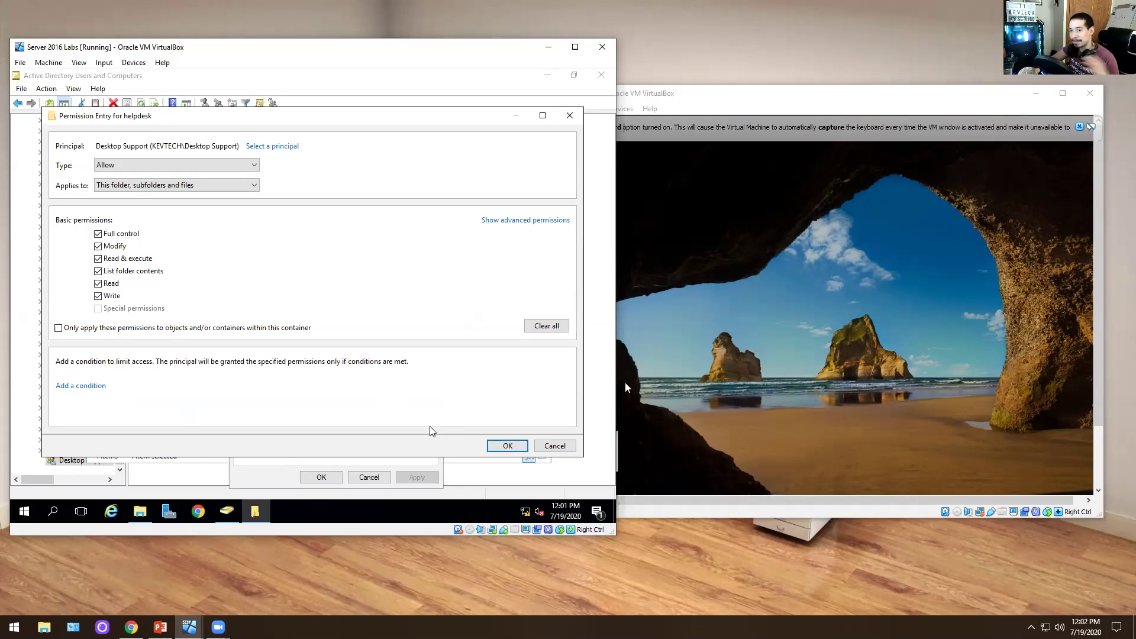
left_click(507, 445)
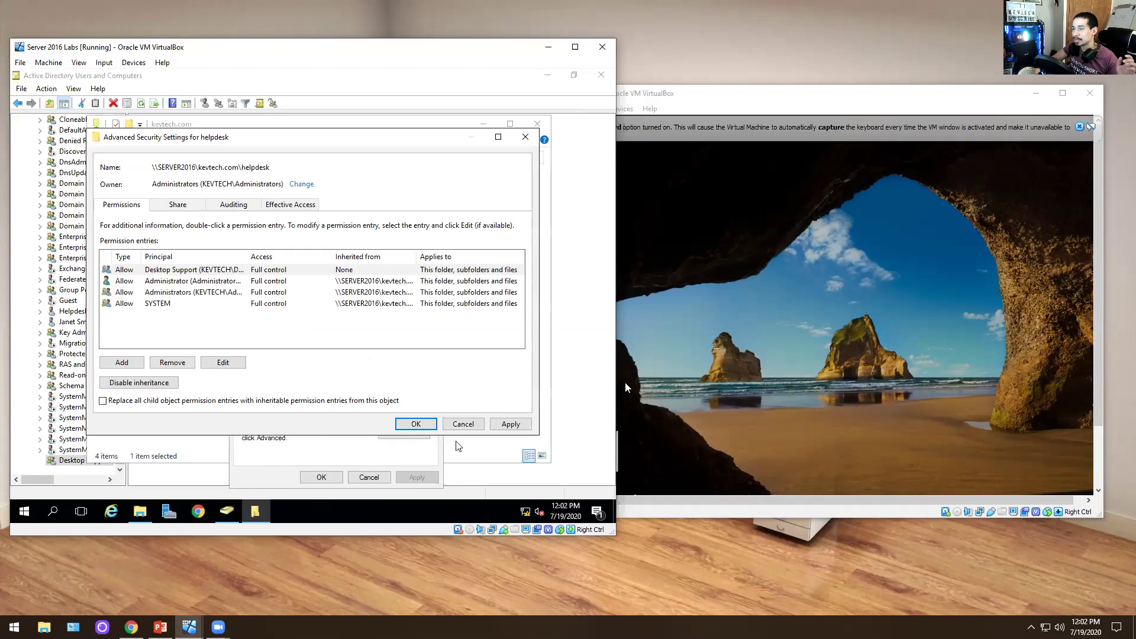
left_click(418, 423)
left_click(322, 477)
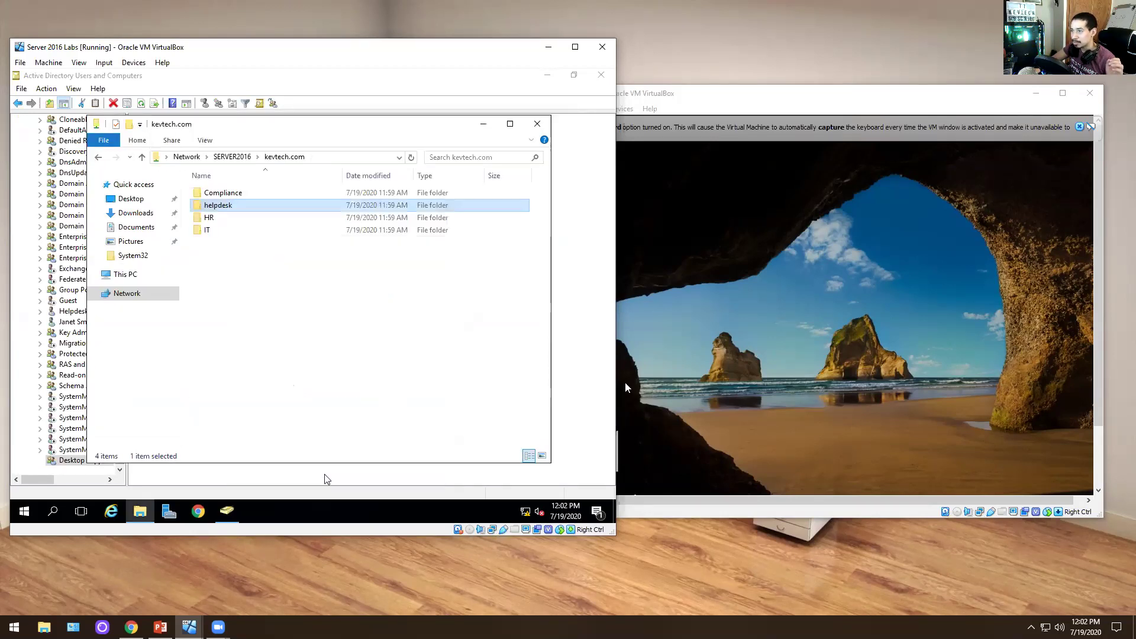
Reopen helpdesk properties to verify Desktop Support's entry, then close the dialogs and share window
right_click(225, 205)
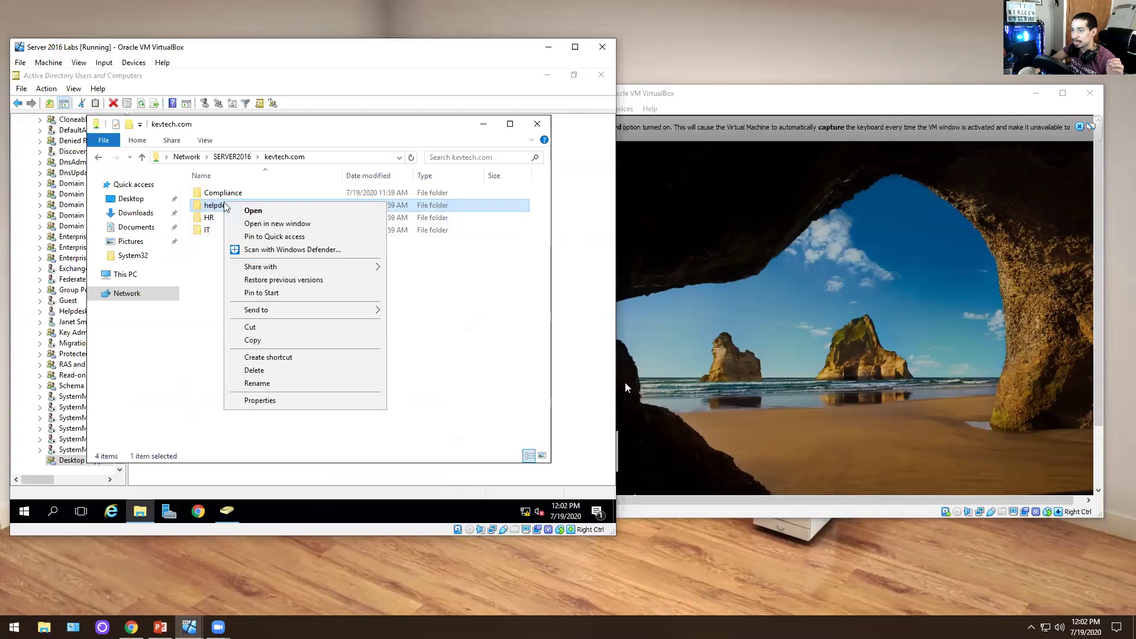
left_click(262, 400)
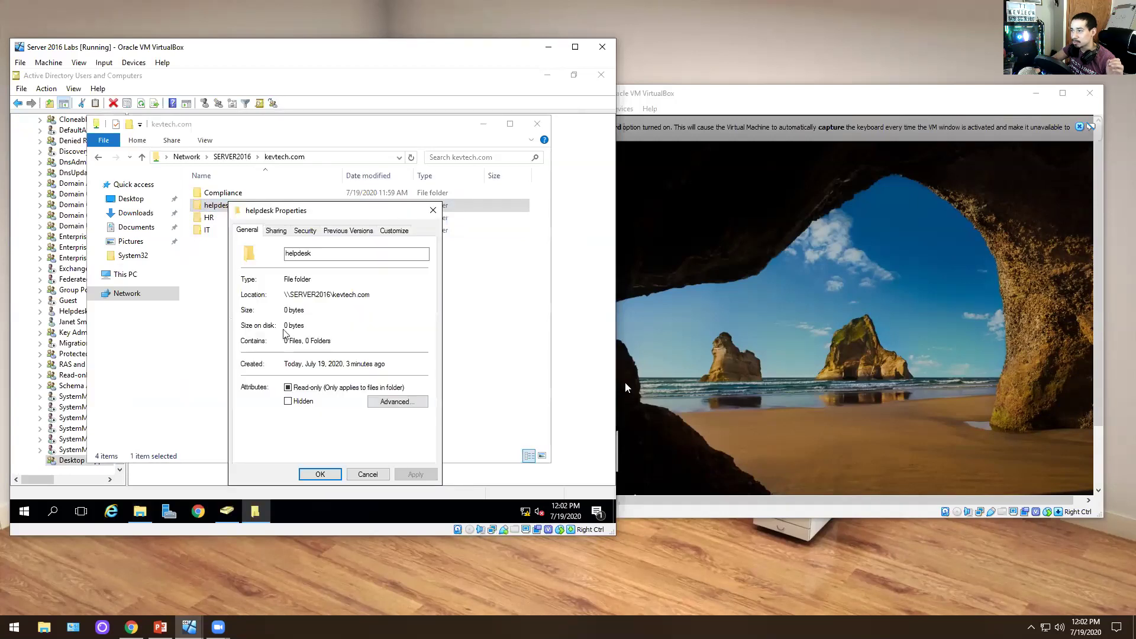
left_click(303, 230)
left_click(278, 232)
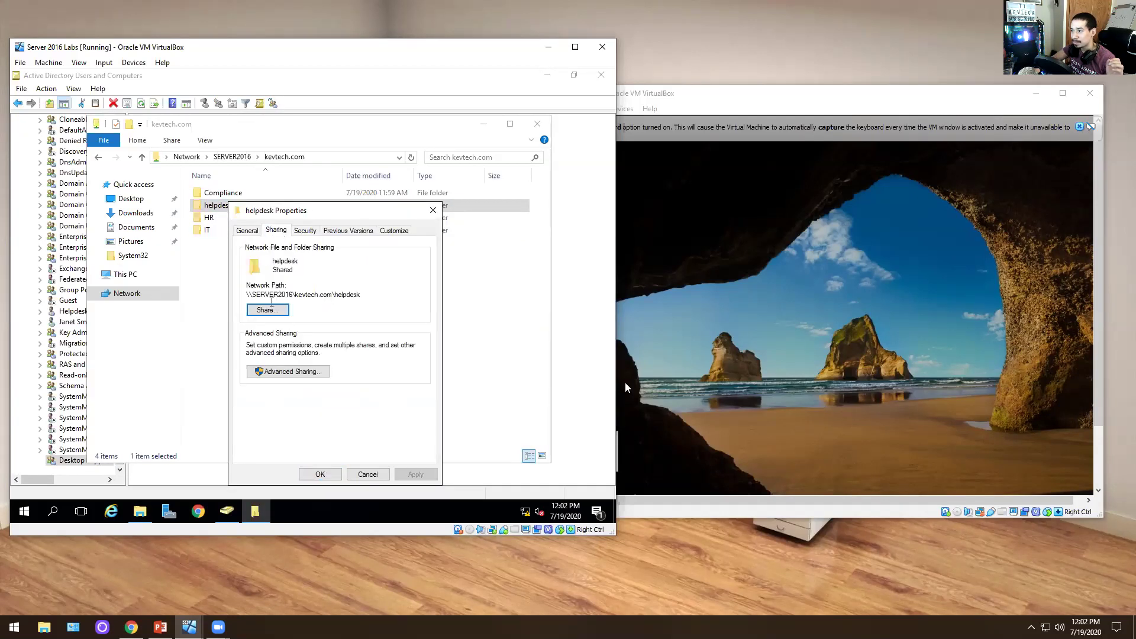
left_click(305, 230)
left_click(403, 430)
left_click(329, 281)
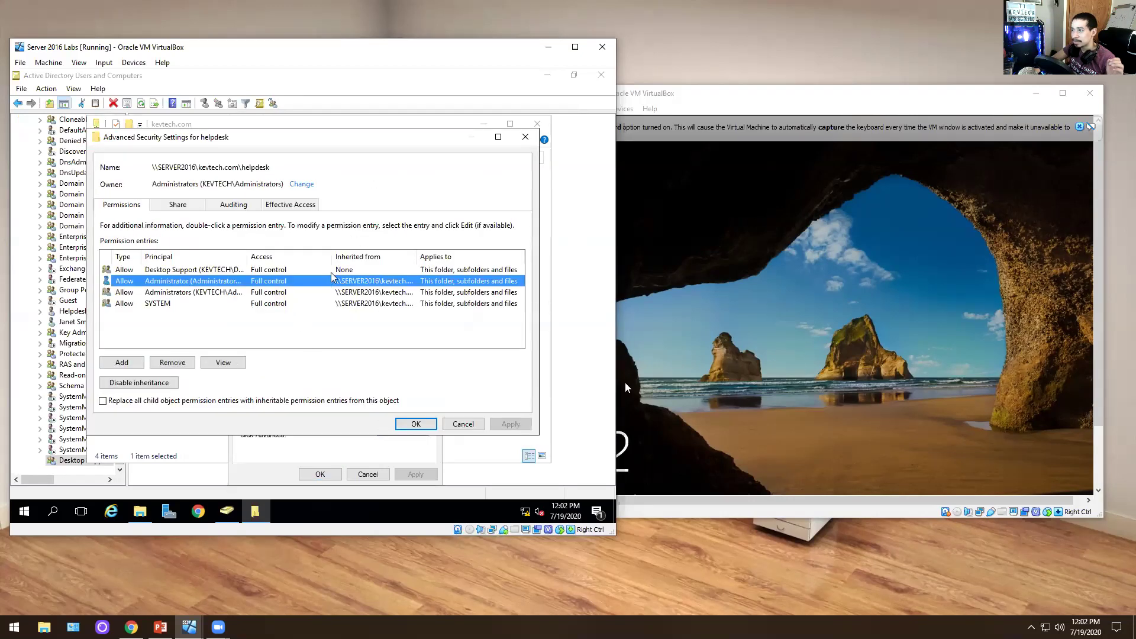
left_click(331, 271)
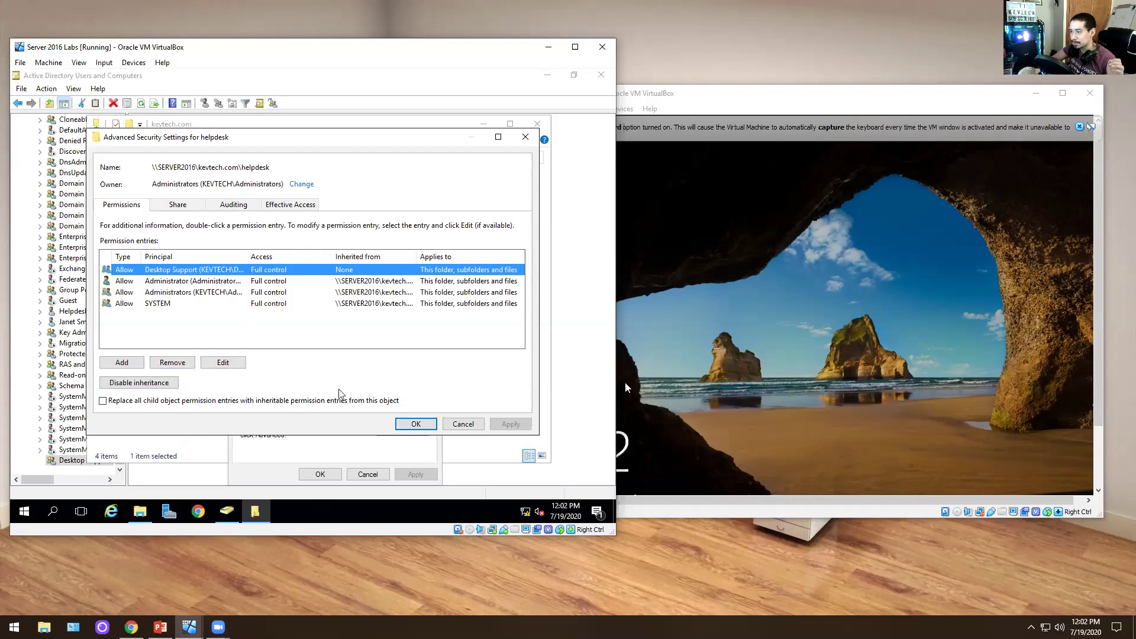
left_click(415, 425)
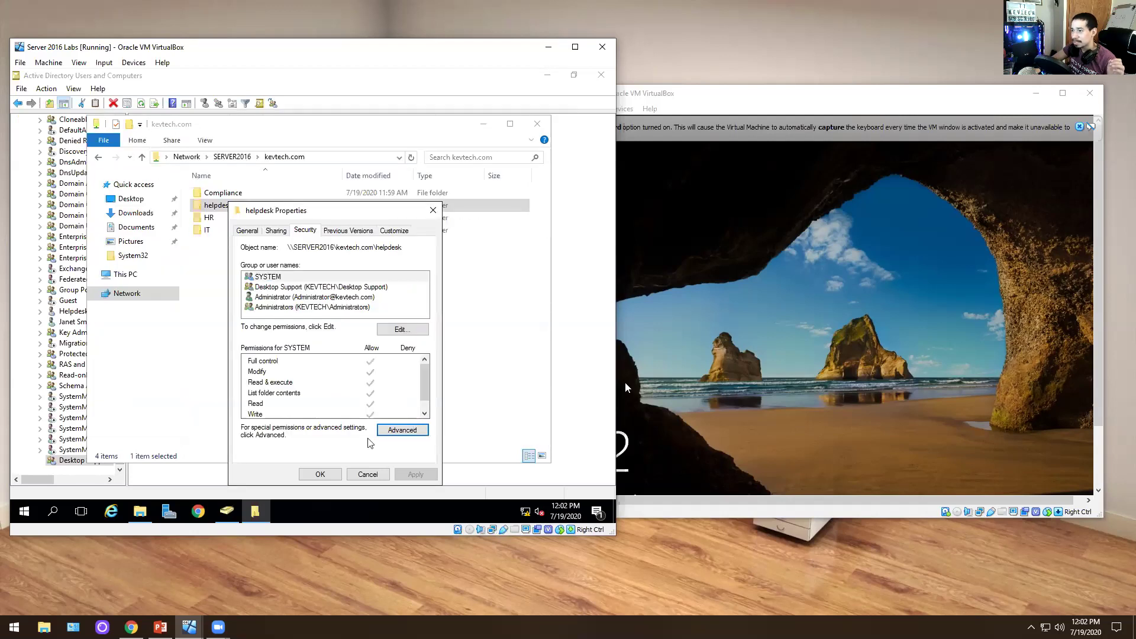
left_click(326, 474)
left_click(537, 124)
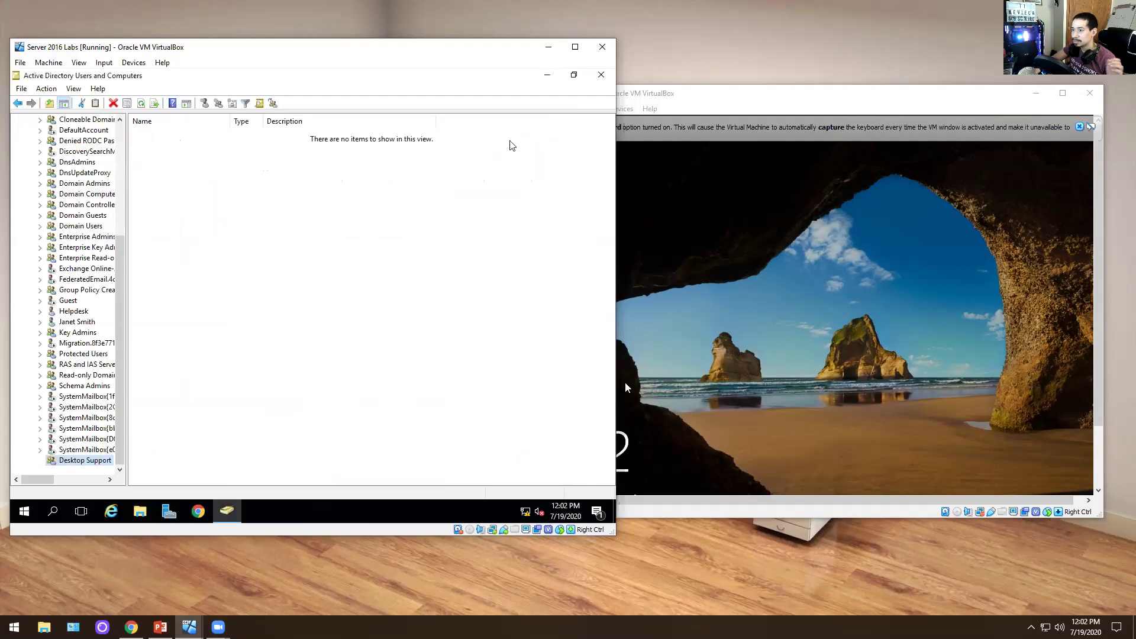
Locate the Helpdesk user in the Users container and open its properties
scroll(89, 284, "up", 5)
left_click(59, 247)
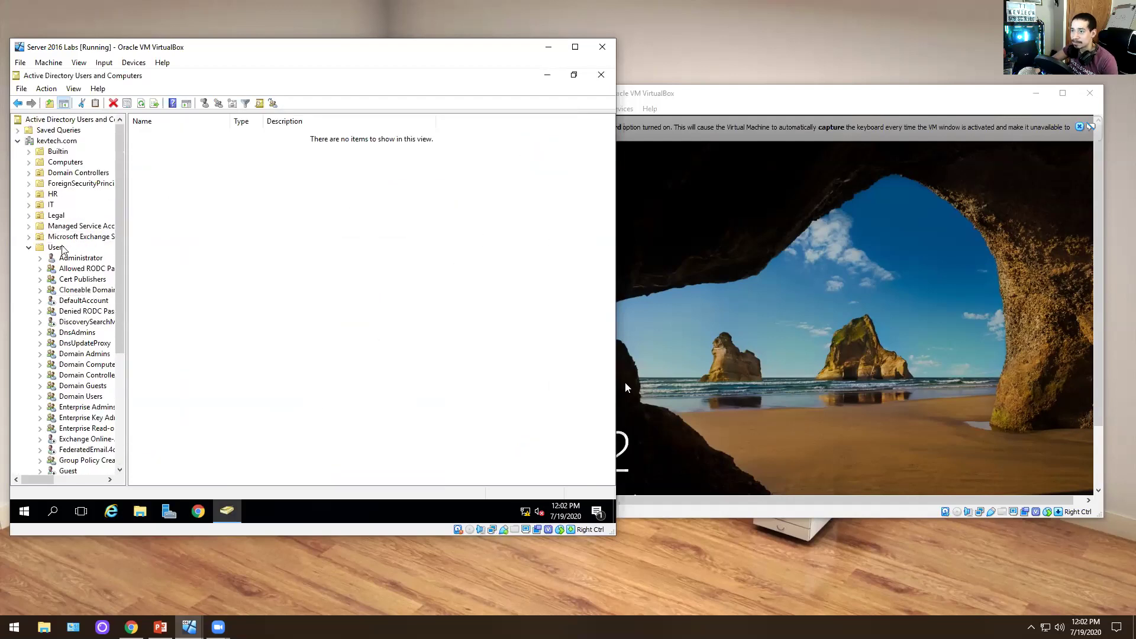
scroll(258, 298, "down", 2)
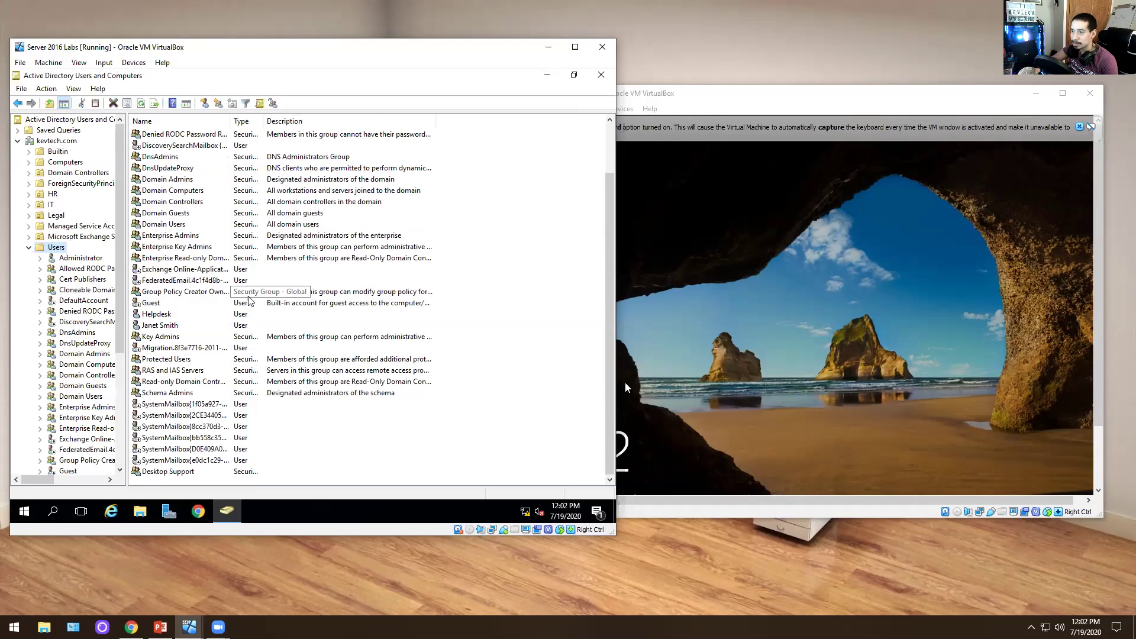
left_click(146, 315)
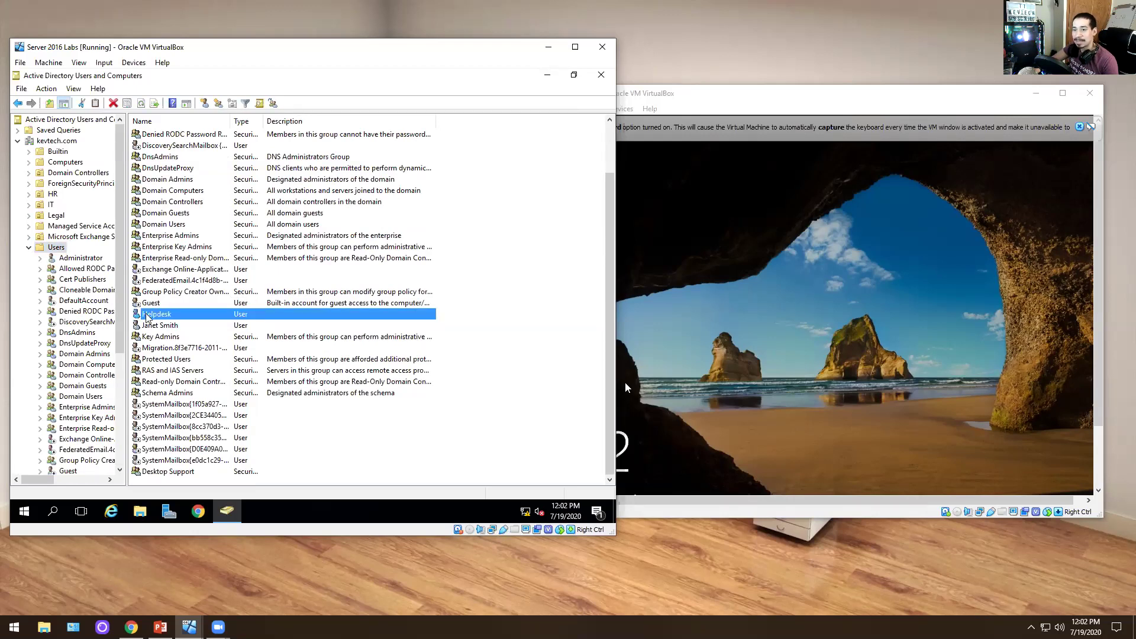
scroll(91, 320, "down", 5)
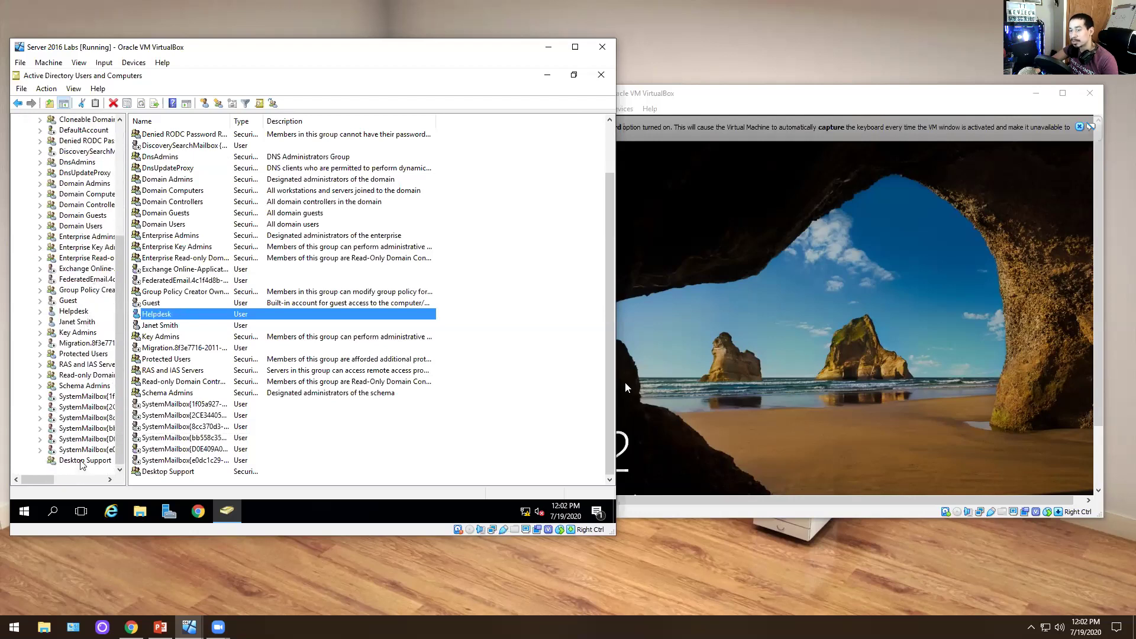
double_click(160, 315)
right_click(67, 314)
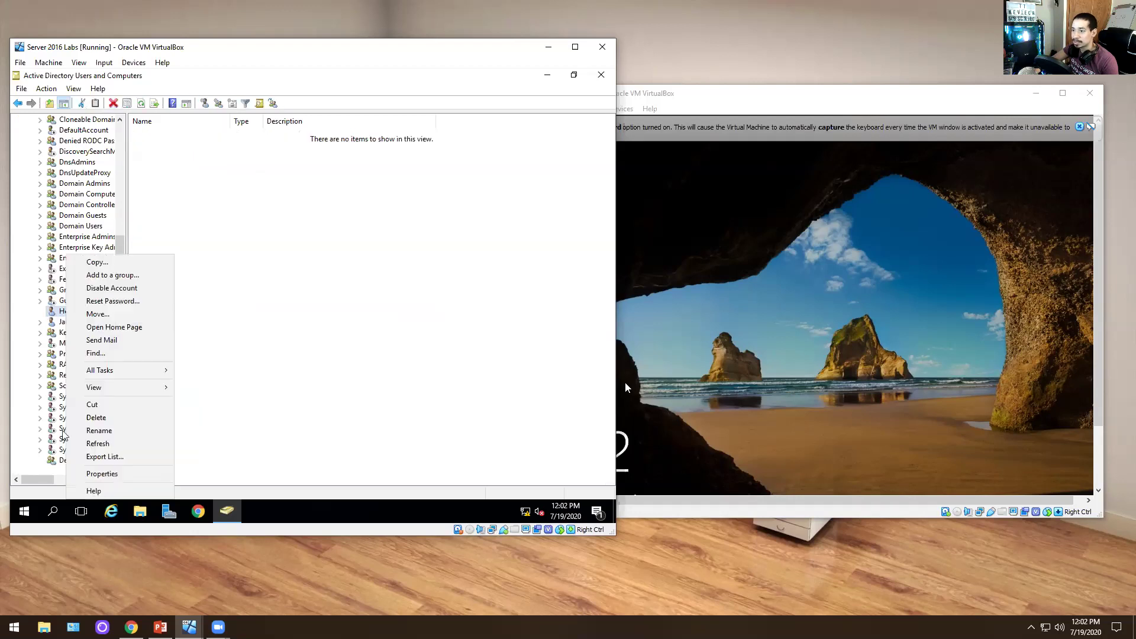
left_click(102, 473)
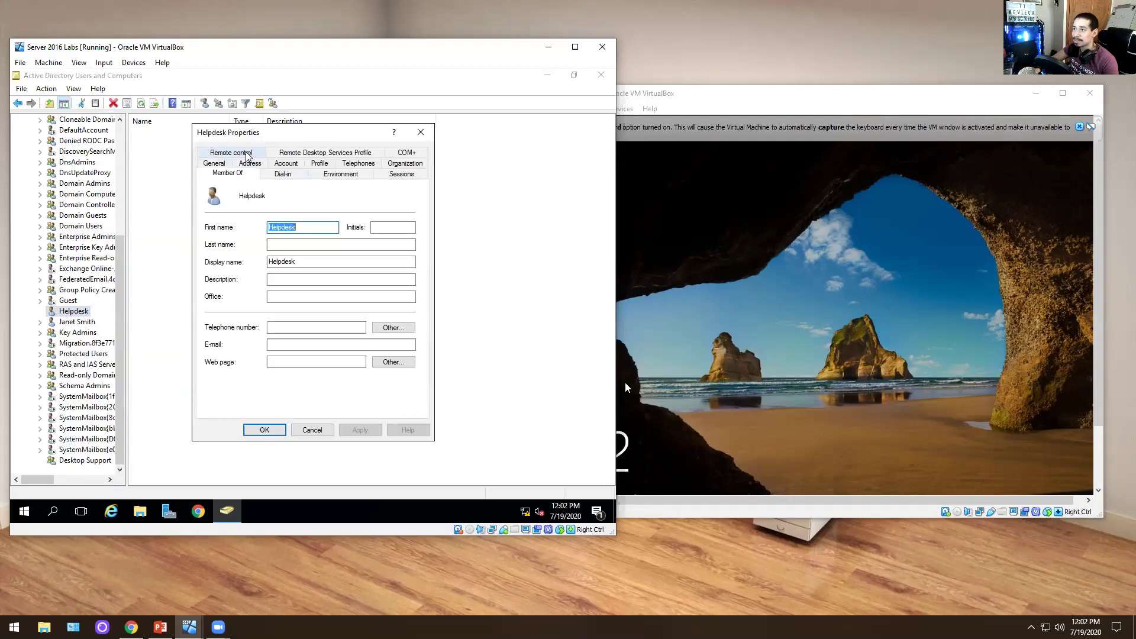
Add Helpdesk to the Desktop Support group and apply the membership
left_click(226, 318)
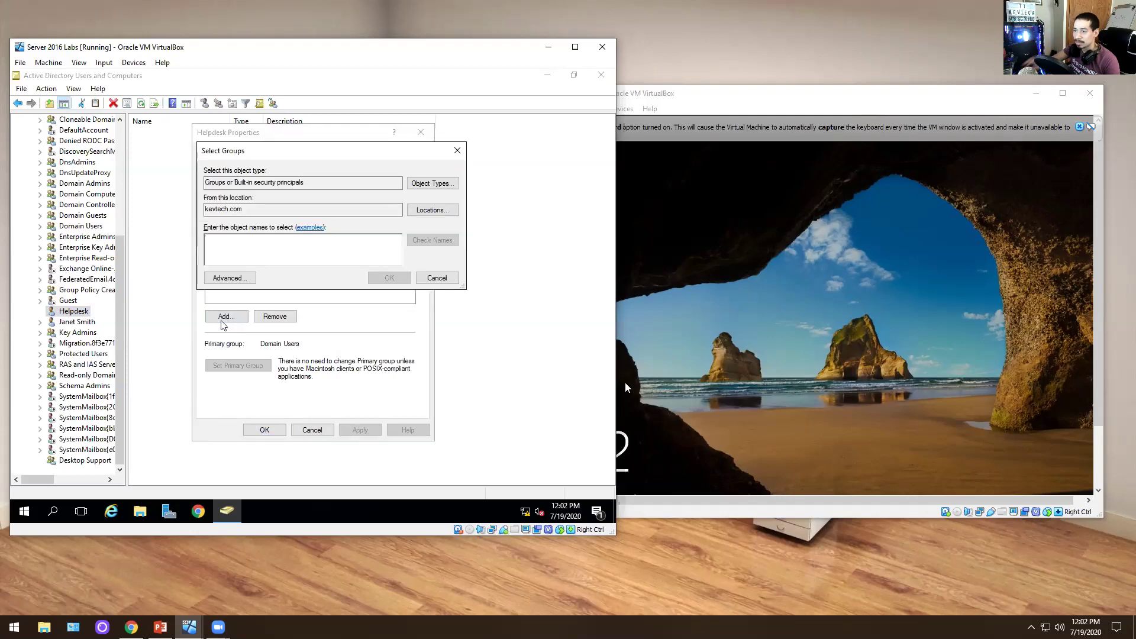
type("desk")
key("Return")
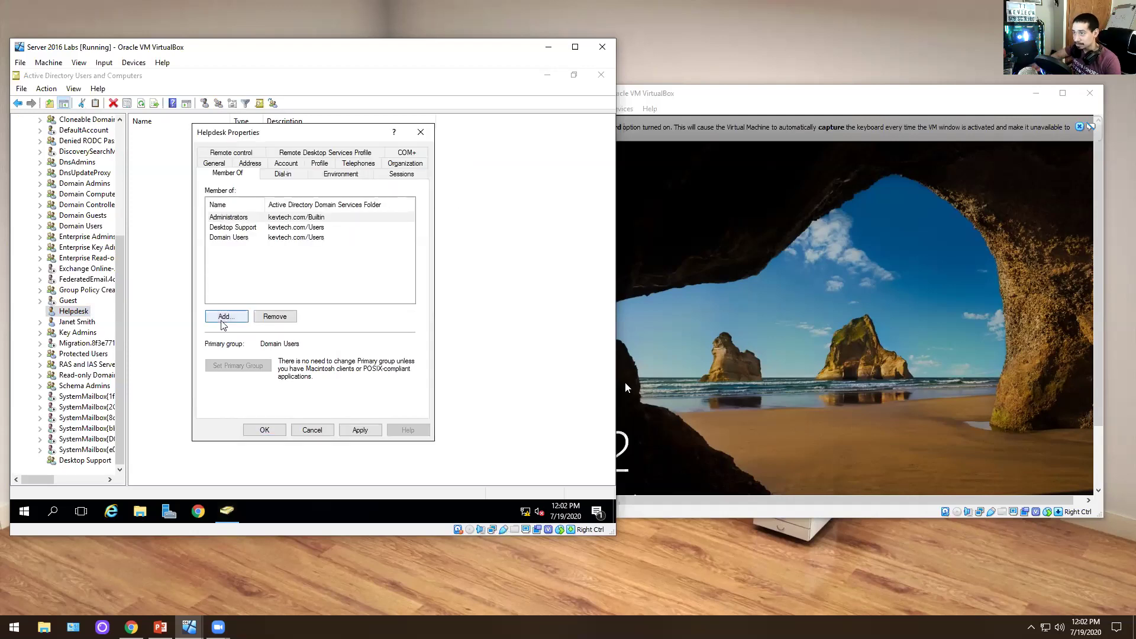
left_click(360, 429)
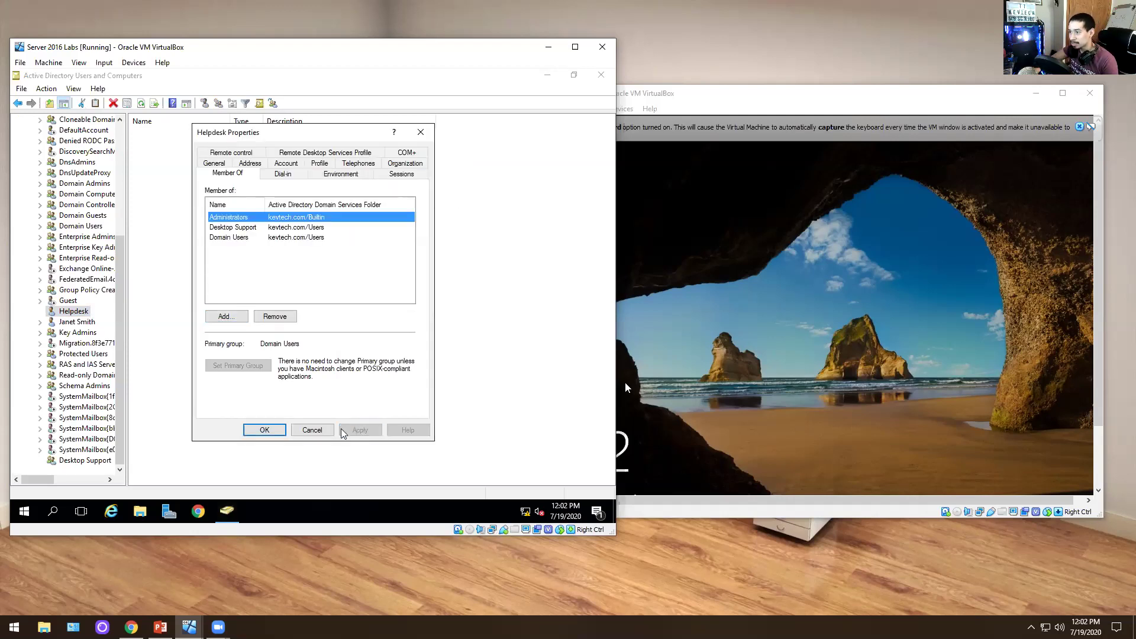
left_click(264, 430)
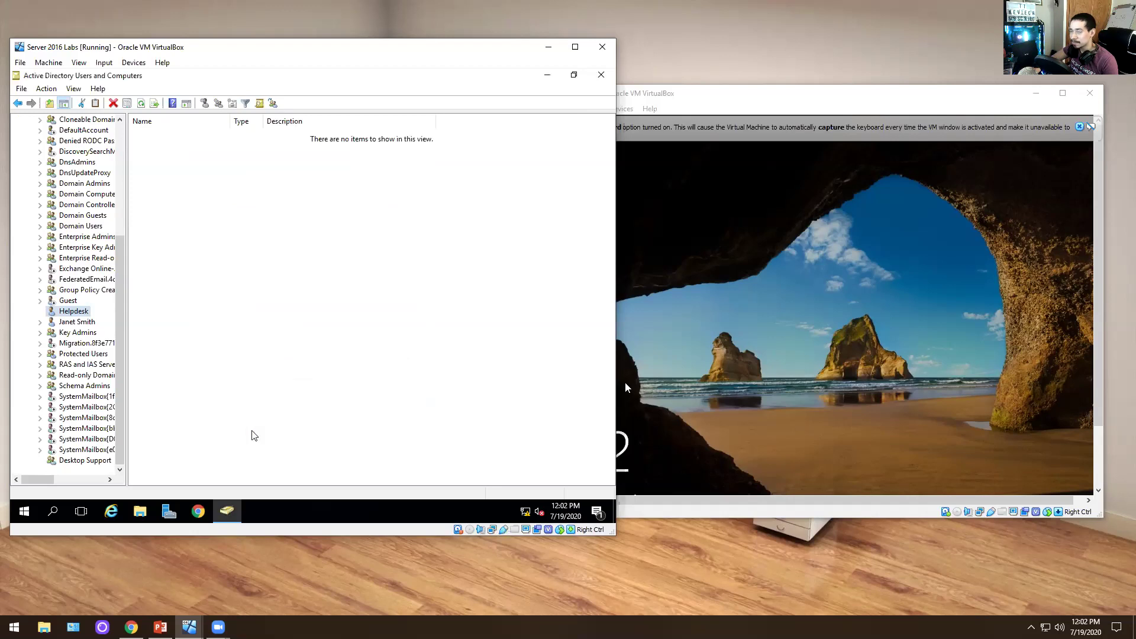
right_click(65, 313)
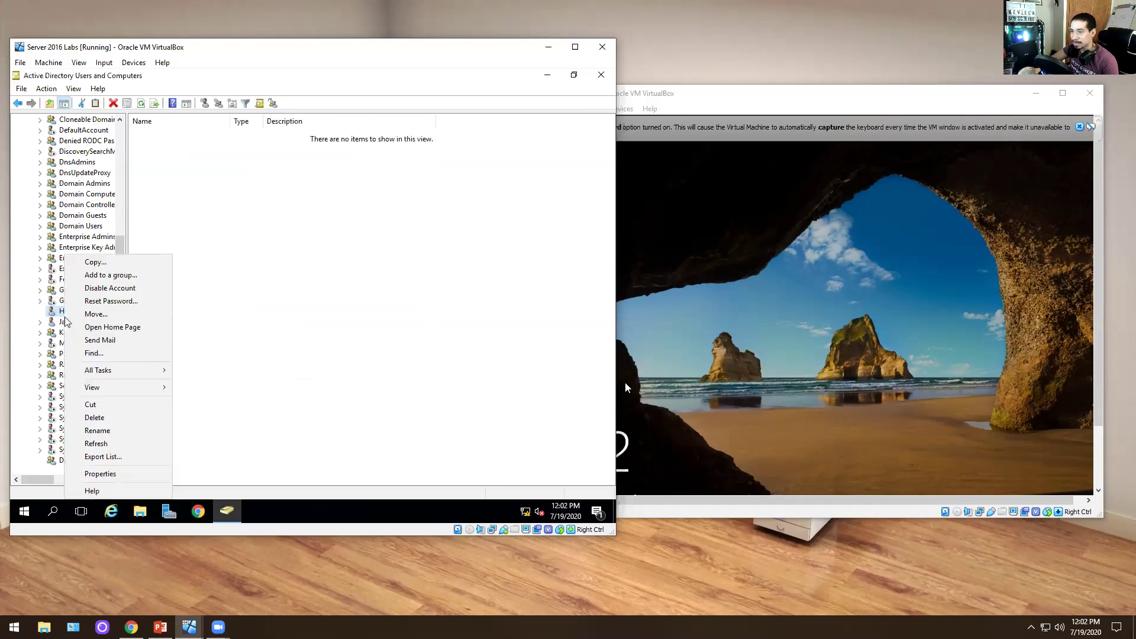
Reset the Helpdesk account's password, entering and confirming the new password
left_click(103, 302)
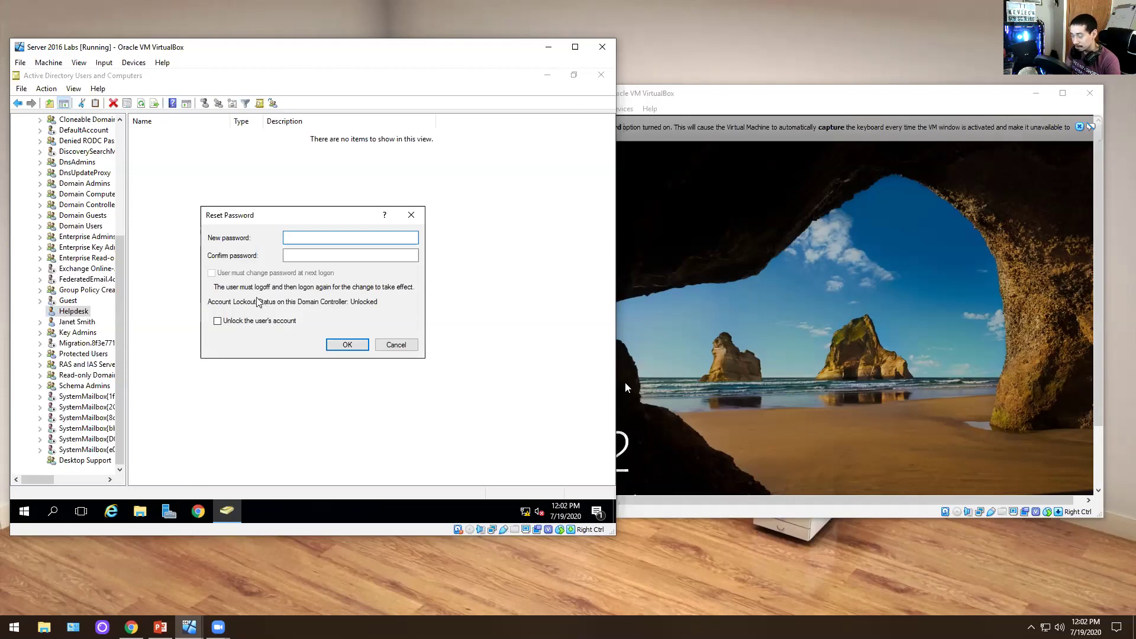
type("•••••••••••")
key("Tab")
type("••••")
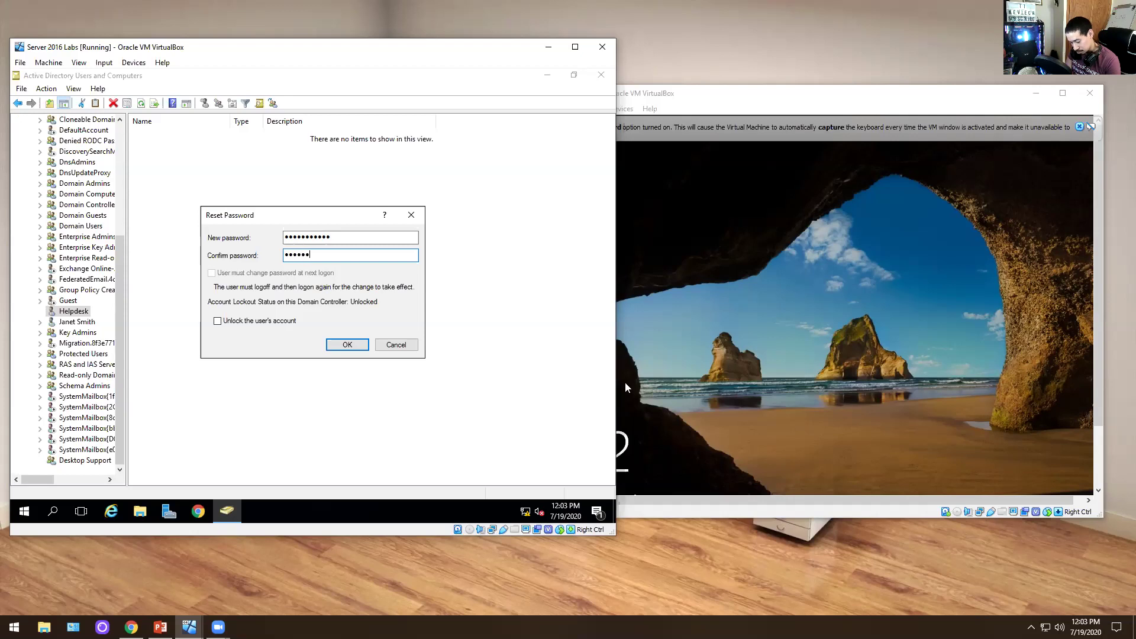
key("Return")
key("Return")
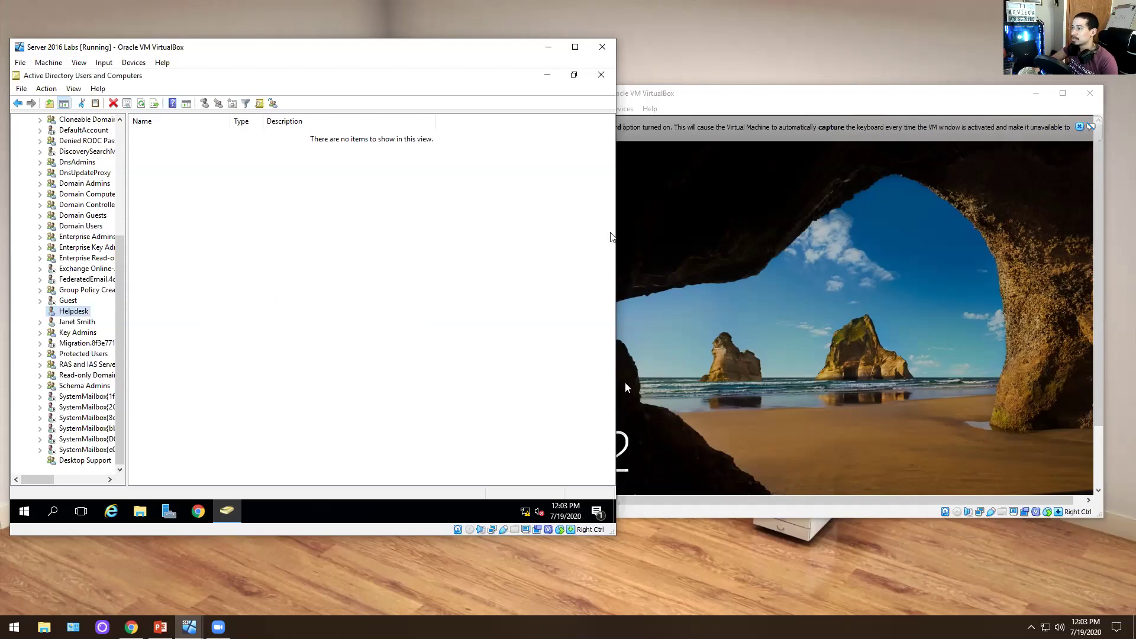
Send Ctrl+Alt+Del to the Windows 10 VM through the Input > Keyboard menu
left_click(634, 141)
left_click(592, 109)
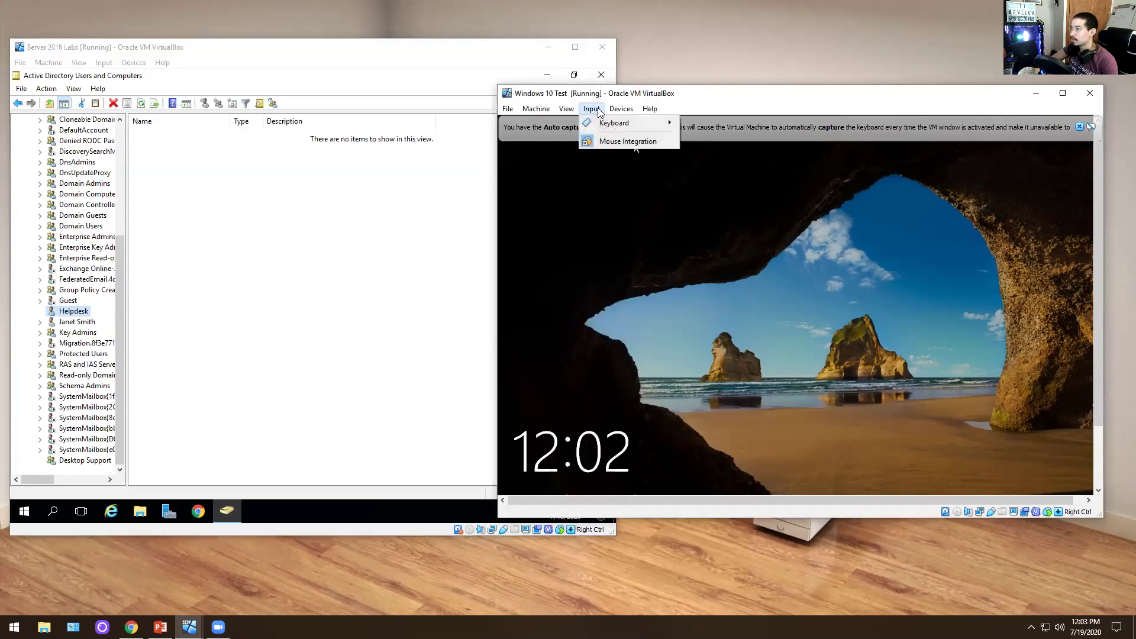
mouse_move(609, 123)
left_click(711, 142)
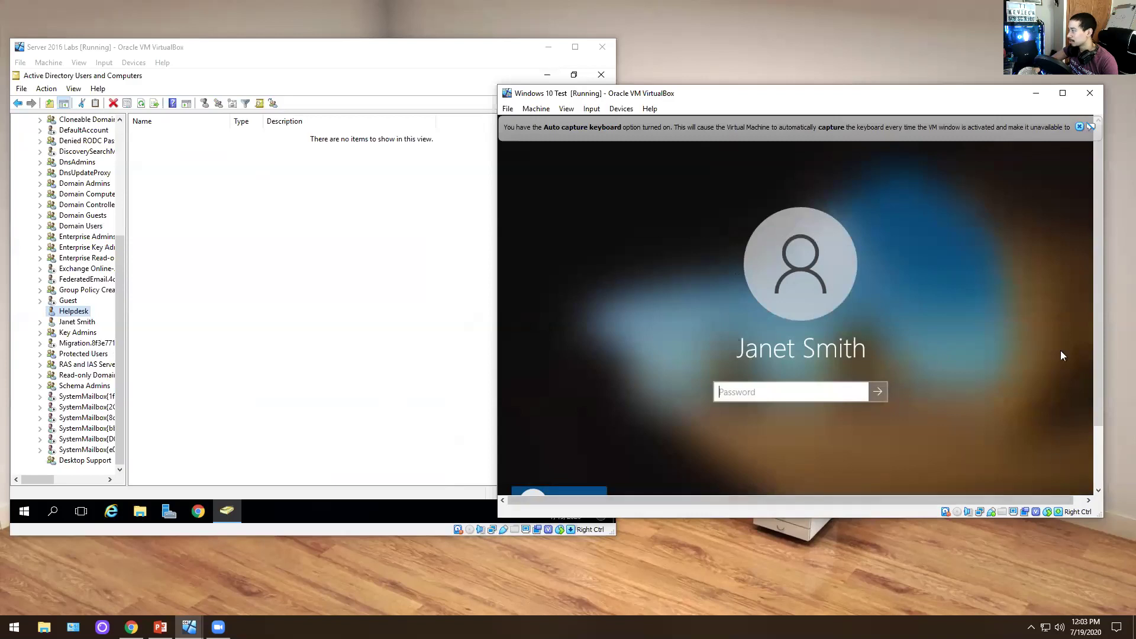
left_click_drag(1096, 279, 1085, 368)
Sign in as Other user 'helpdesk' with the account password
left_click(599, 461)
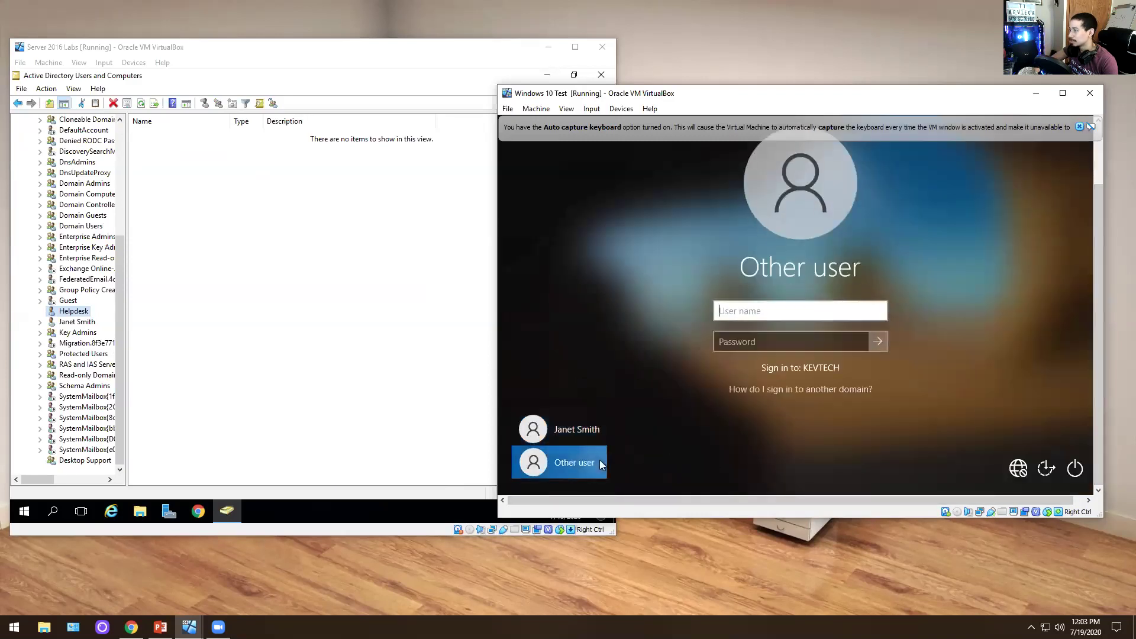
type("helpdesk")
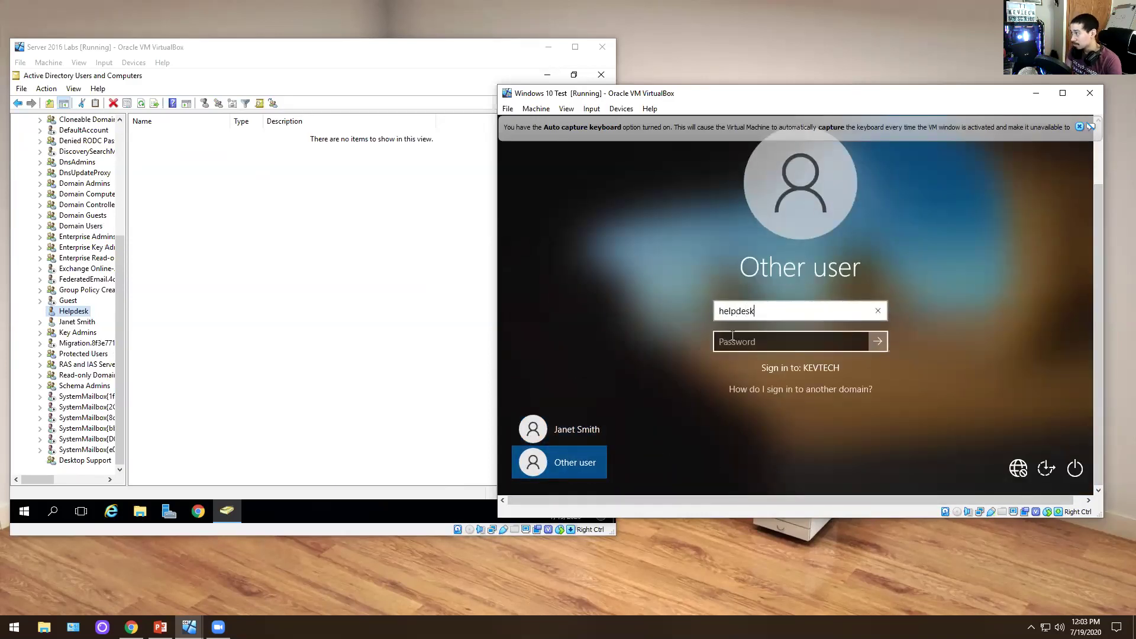
left_click(733, 335)
type("•")
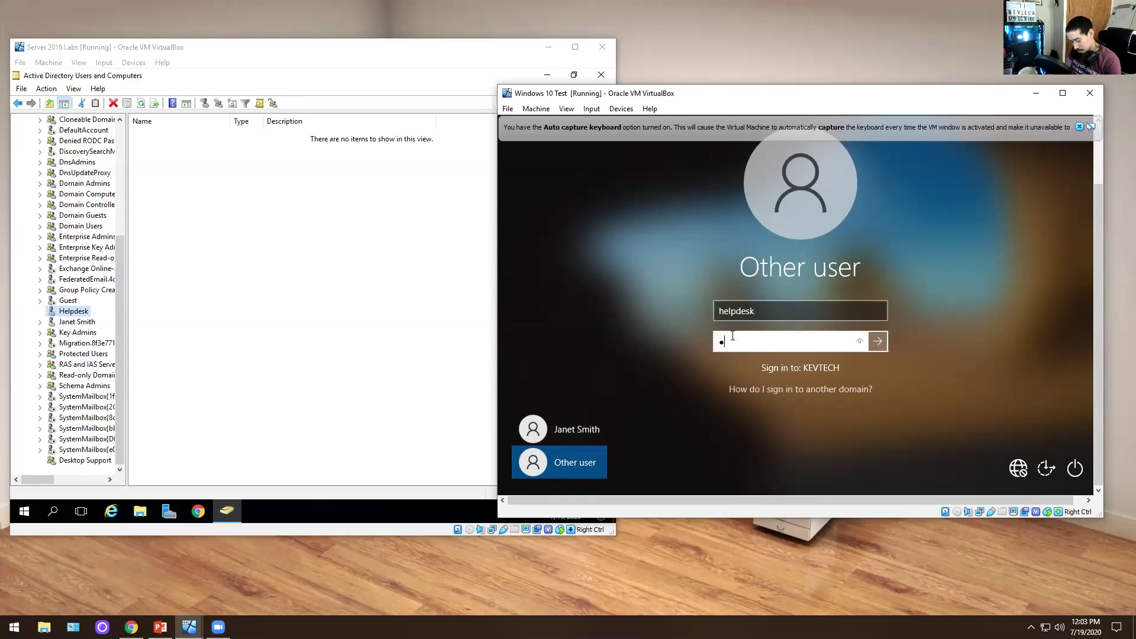
type("••••••••••")
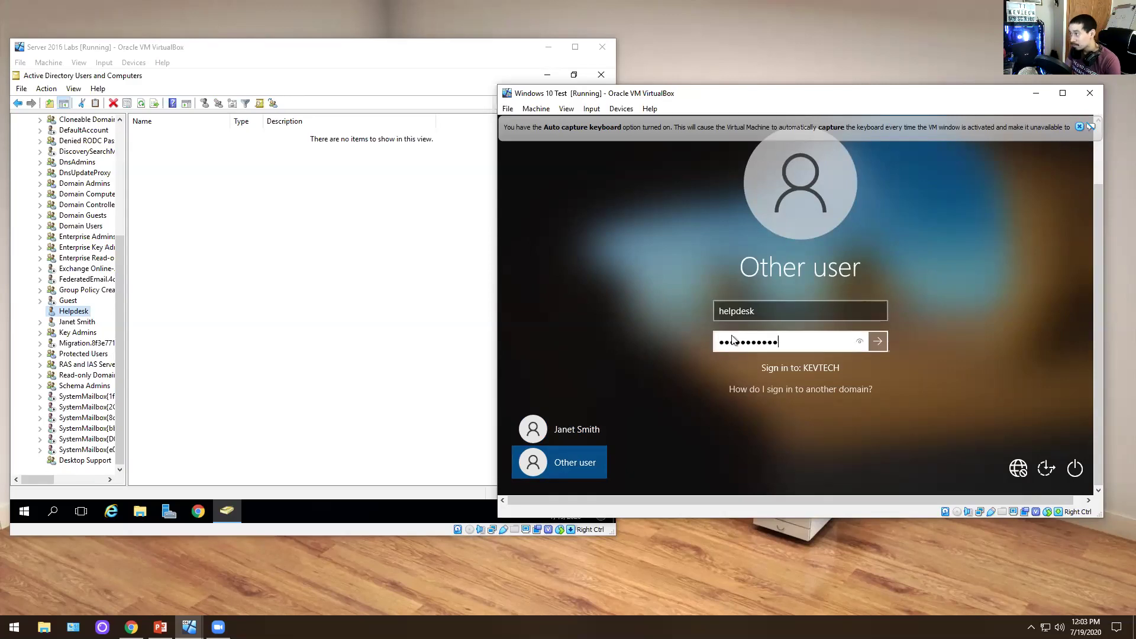
key("Return")
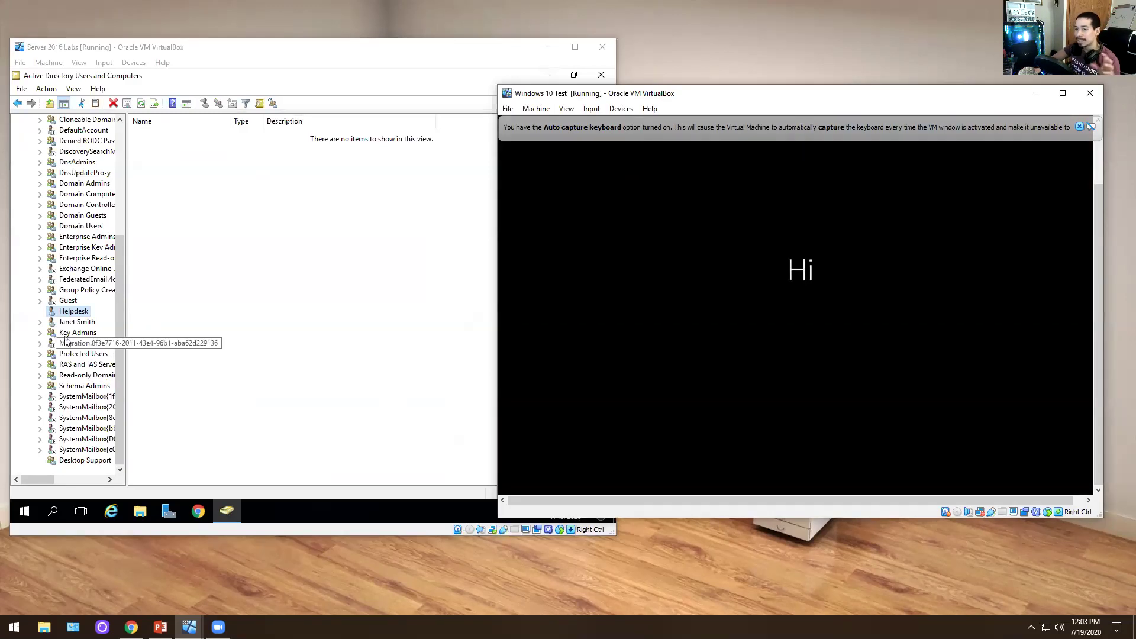
Open the Desktop Support group's properties, look at its description field, and close them unchanged
right_click(70, 461)
left_click(110, 435)
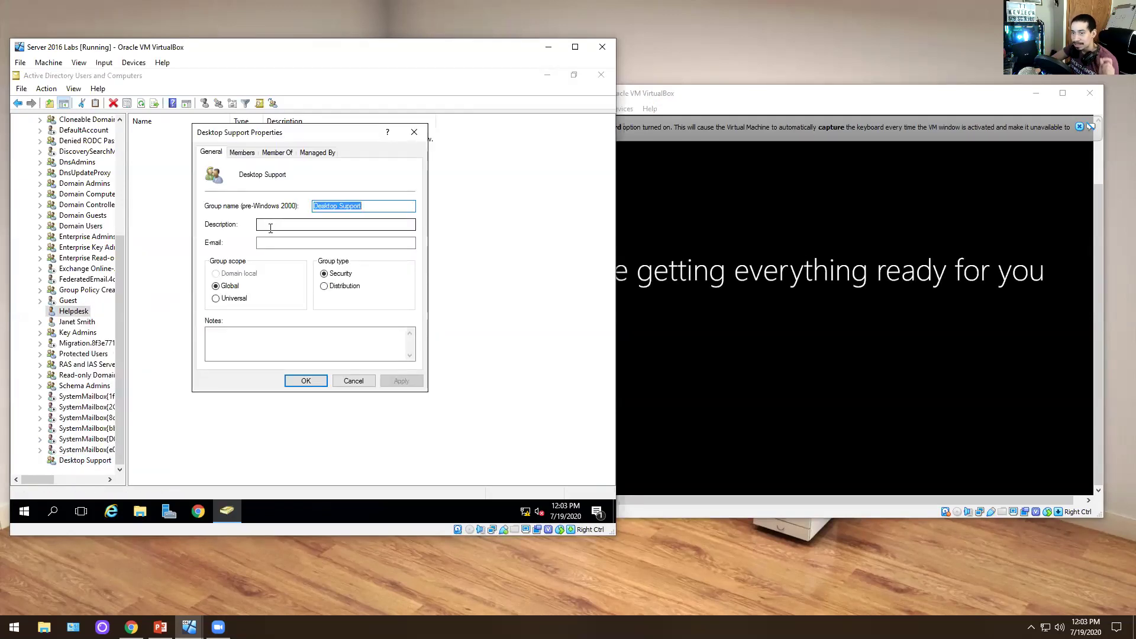
left_click(292, 225)
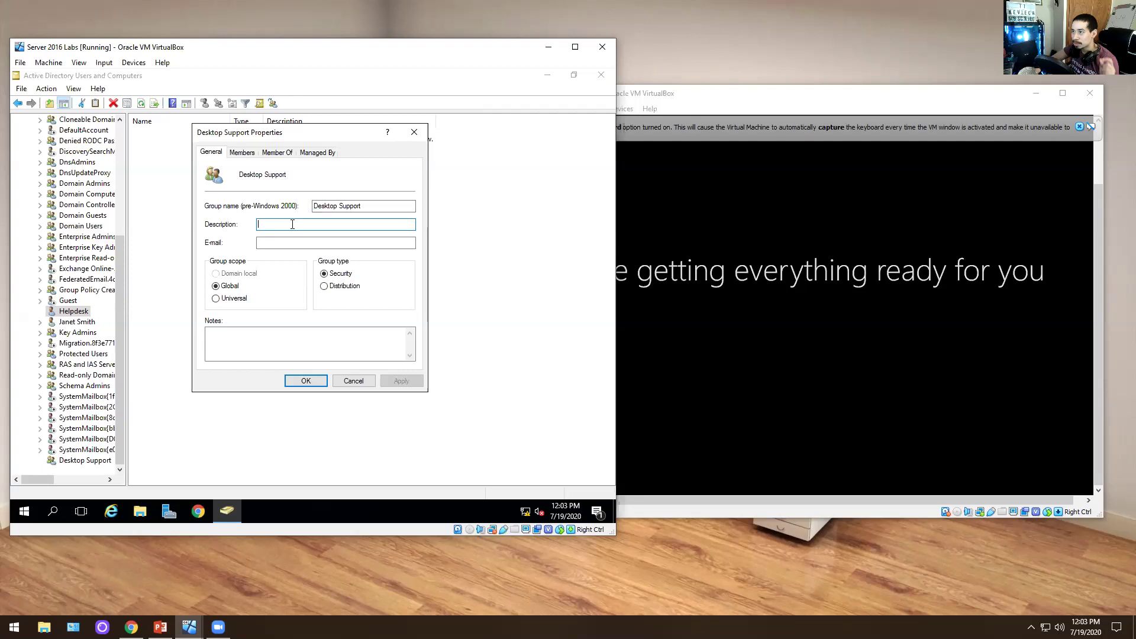
left_click(353, 381)
Copy the \\SERVER2016\kevtech.com\helpdesk path from File Explorer's address bar, then close Explorer
left_click(139, 511)
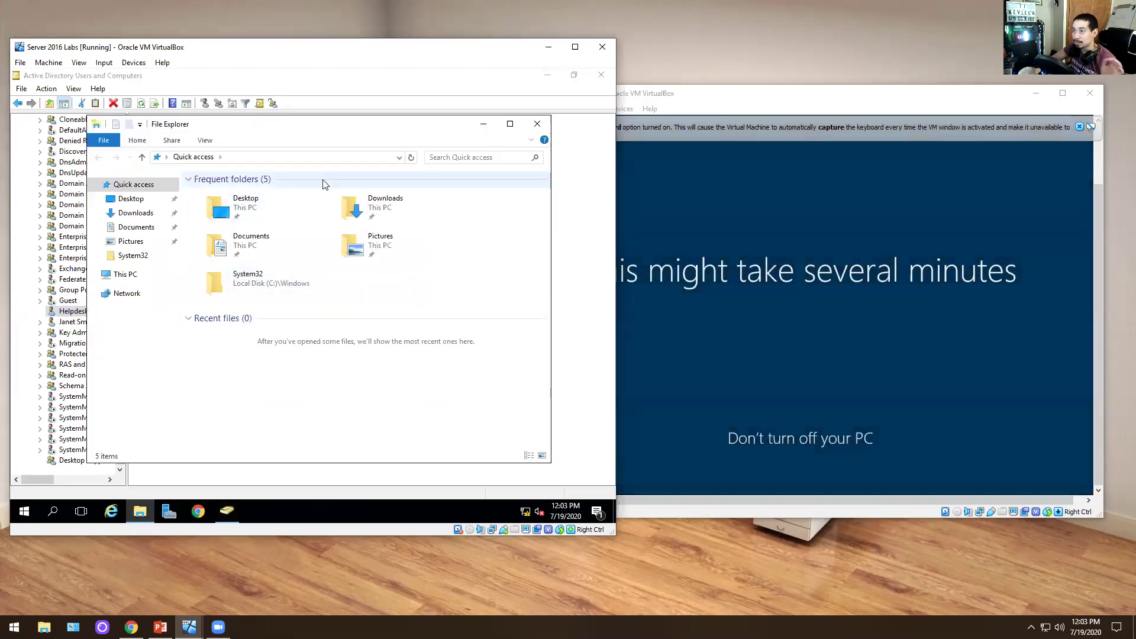
left_click(398, 158)
left_click(290, 170)
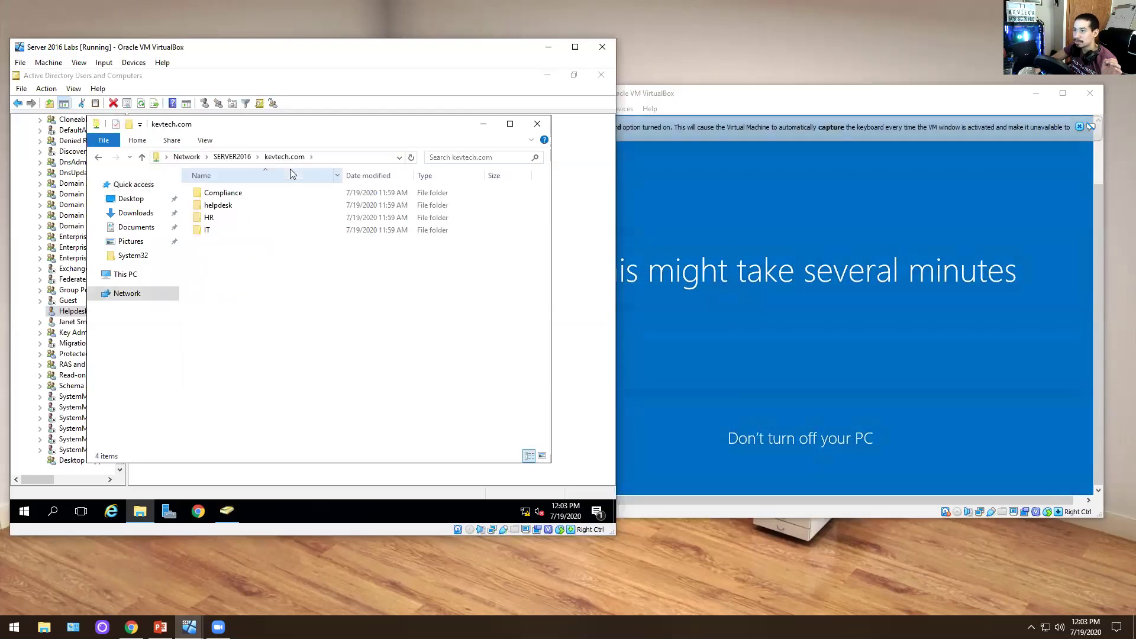
left_click(221, 207)
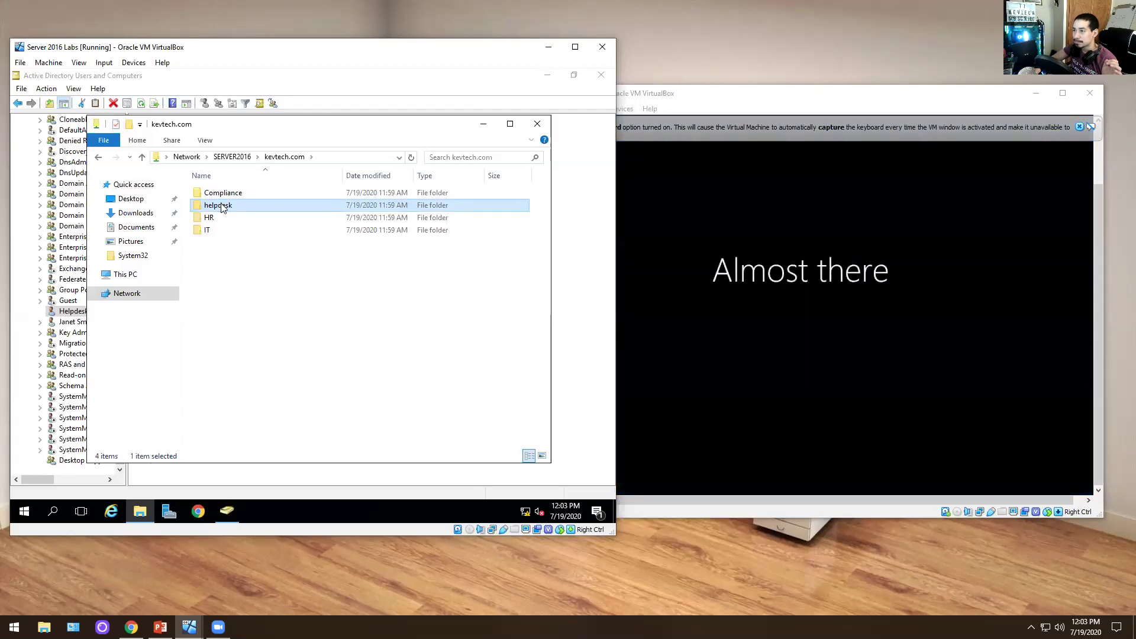
double_click(222, 207)
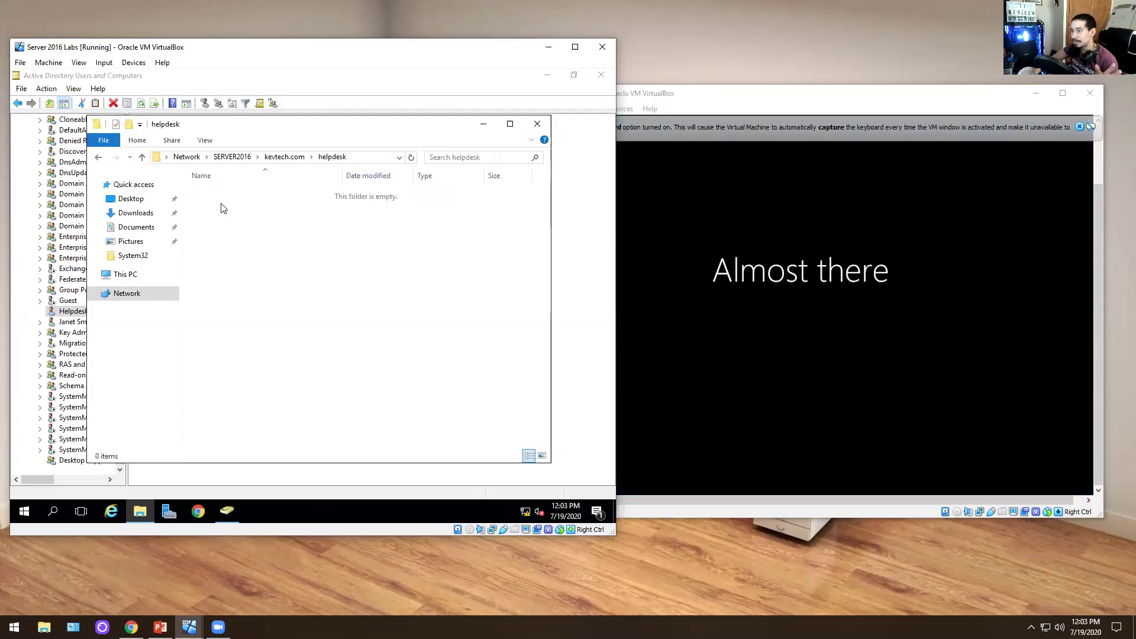
left_click(98, 157)
left_click(117, 157)
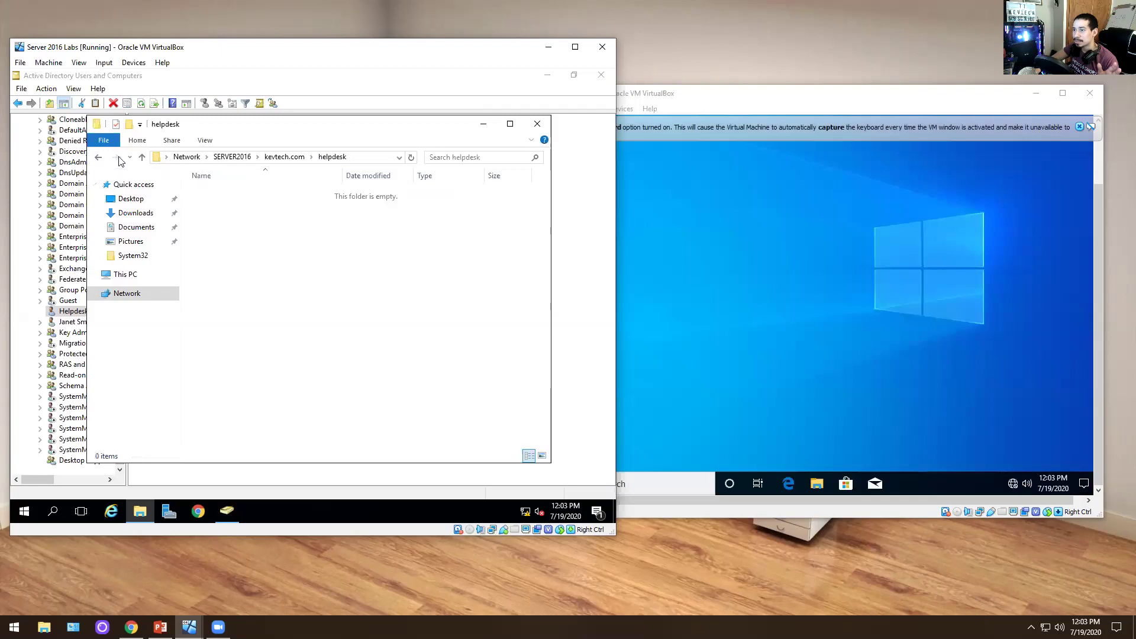
left_click(258, 159)
right_click(258, 159)
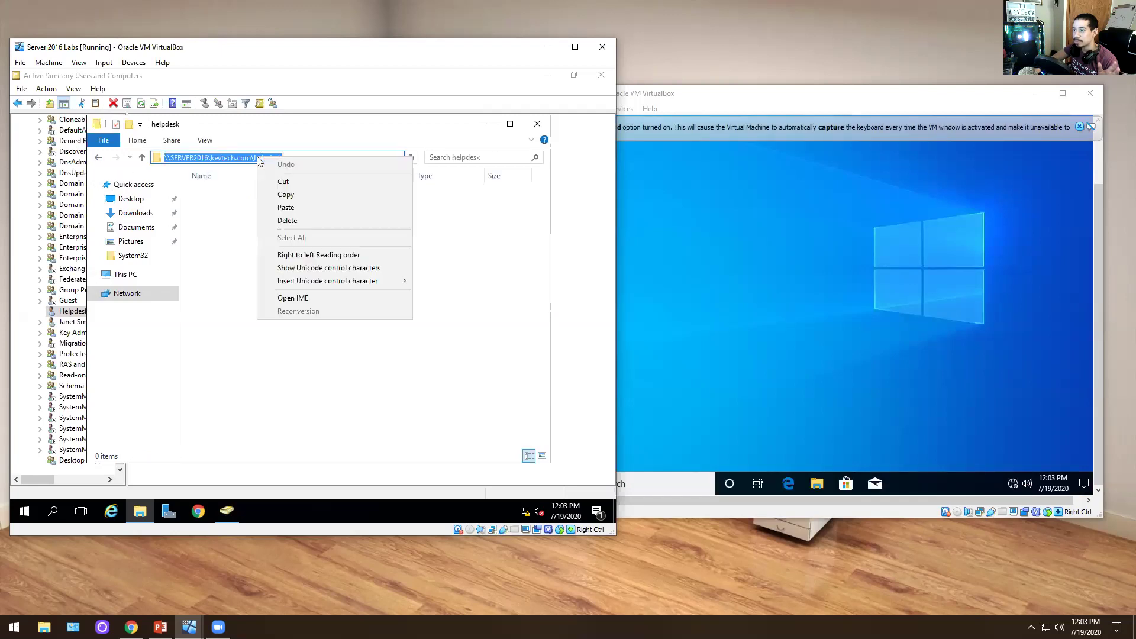
left_click(289, 188)
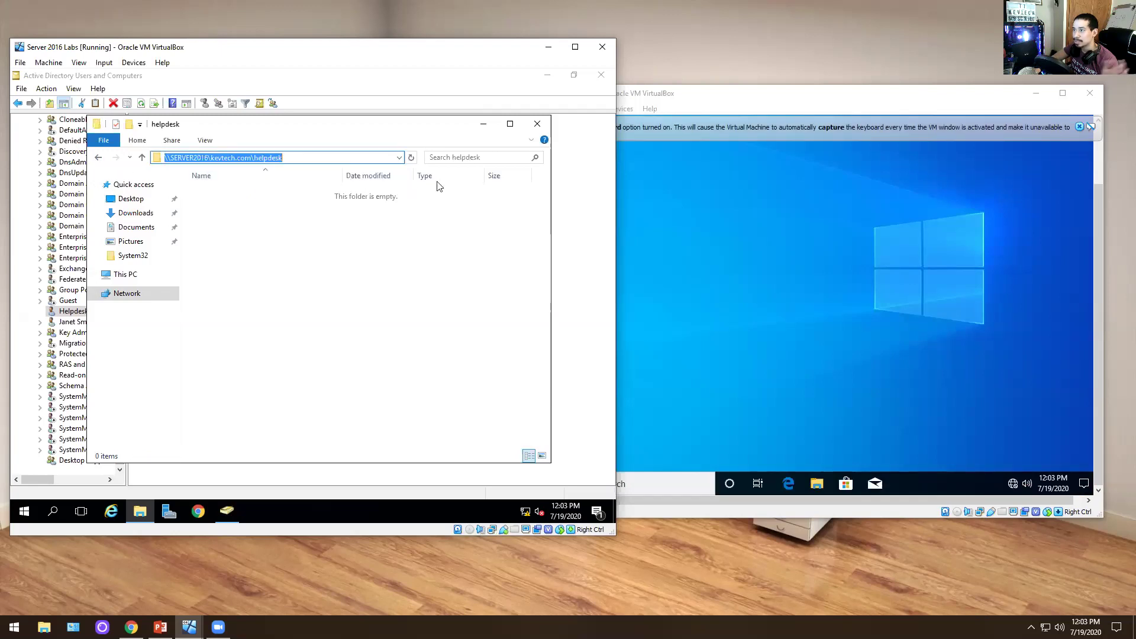
left_click(536, 122)
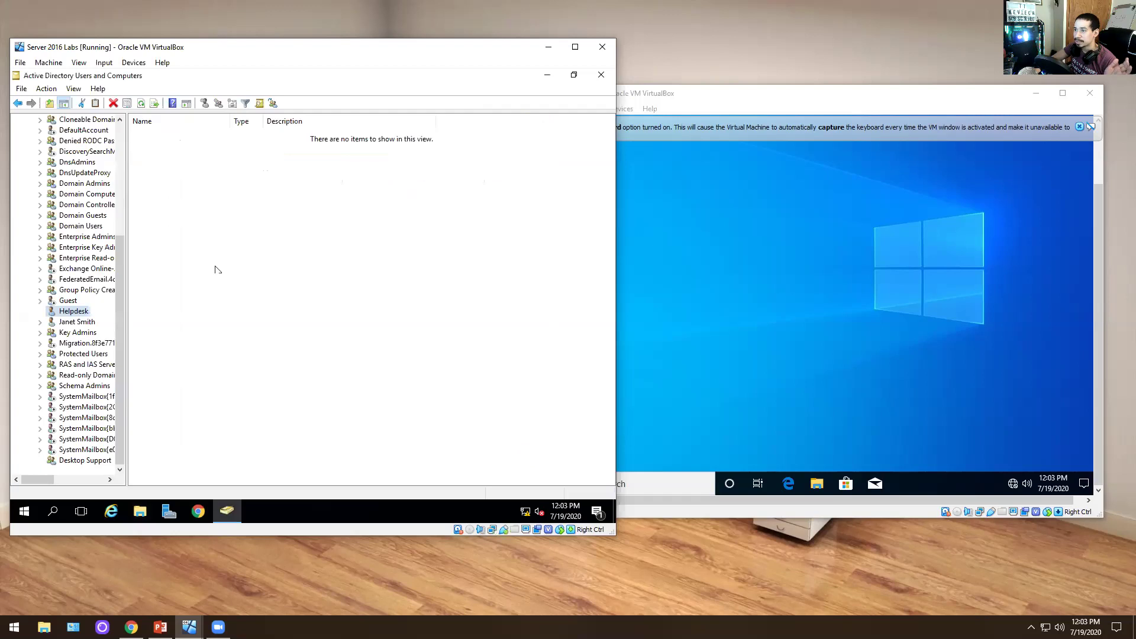
Set the Desktop Support description to 'follder Access to' plus the helpdesk share path, and apply it
right_click(78, 461)
left_click(112, 438)
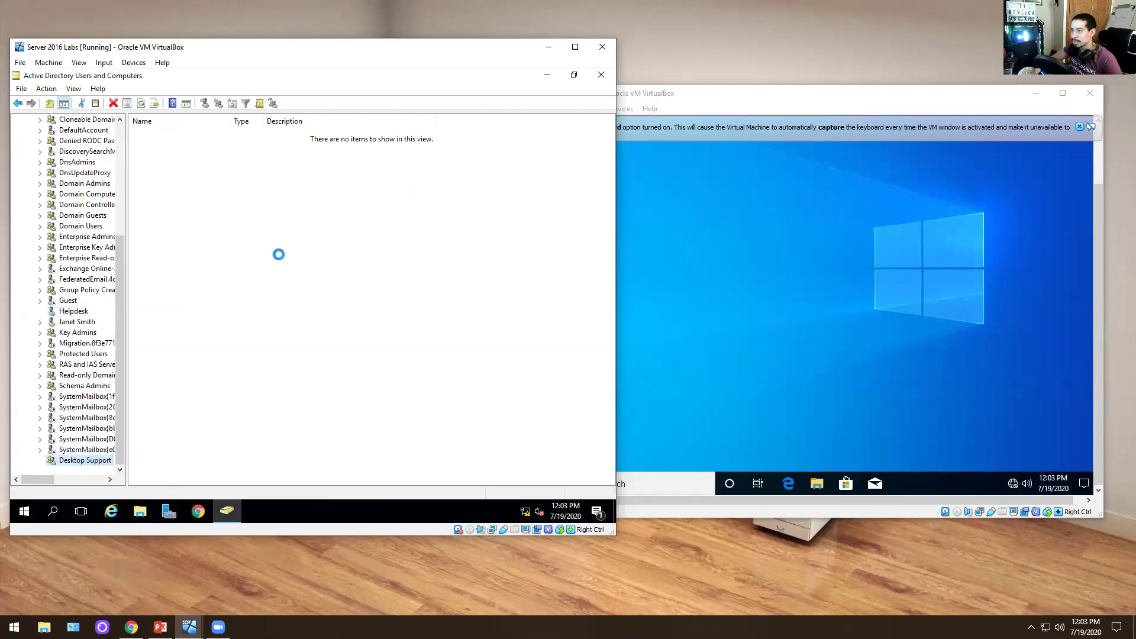
left_click(289, 224)
key("ctrl+v")
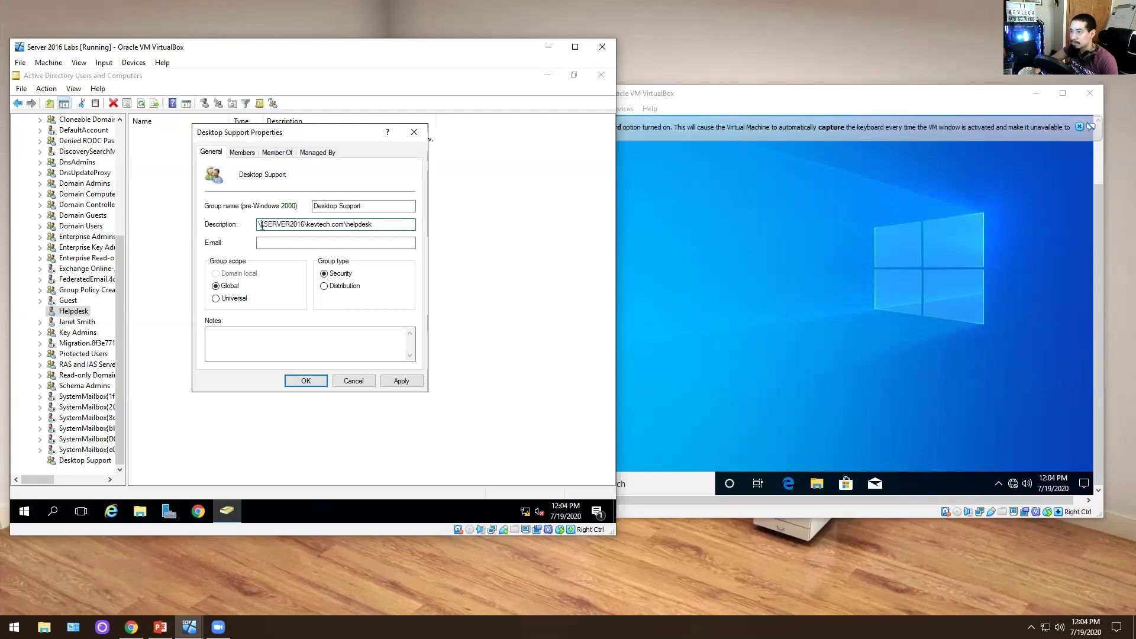
key("Home")
type("foll")
type("der ")
type("Access to")
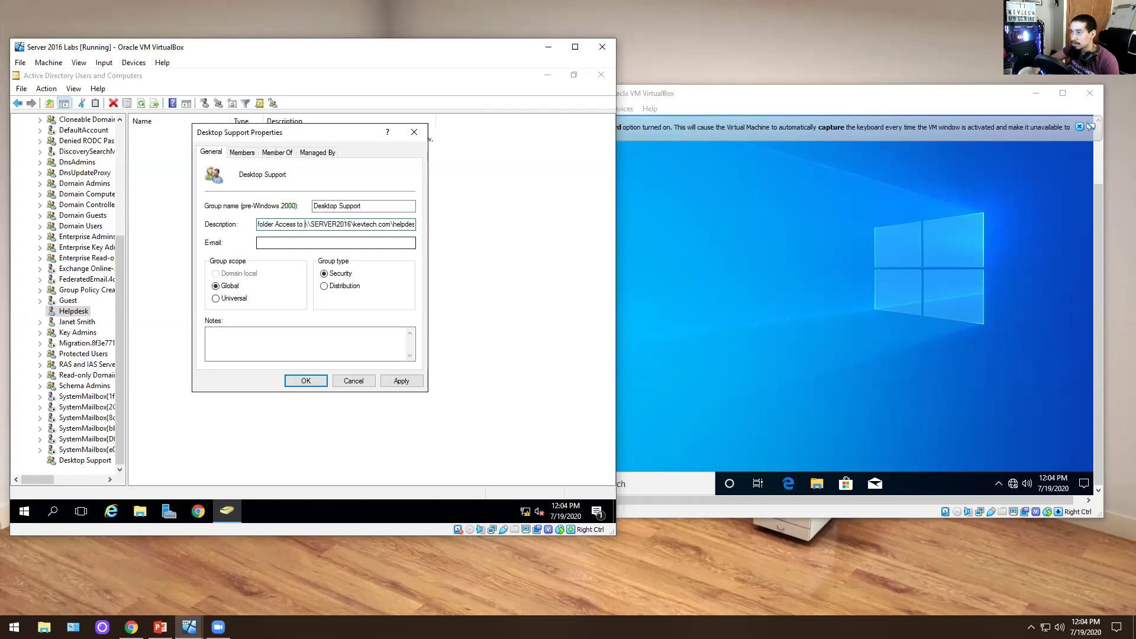
left_click_drag(345, 224, 414, 225)
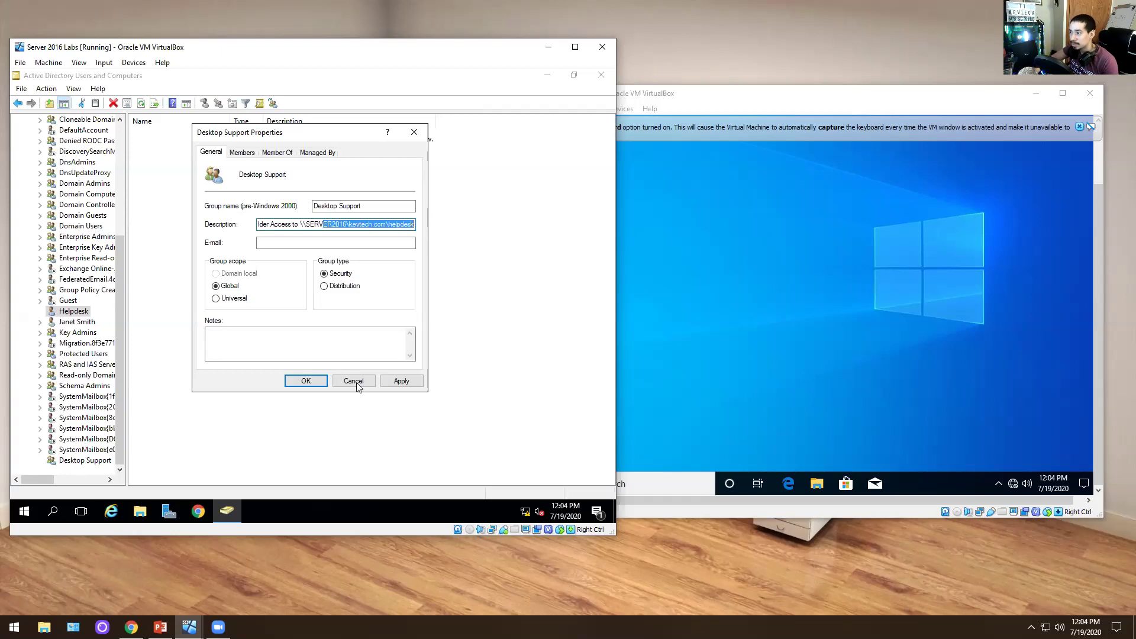
left_click(400, 381)
left_click(301, 382)
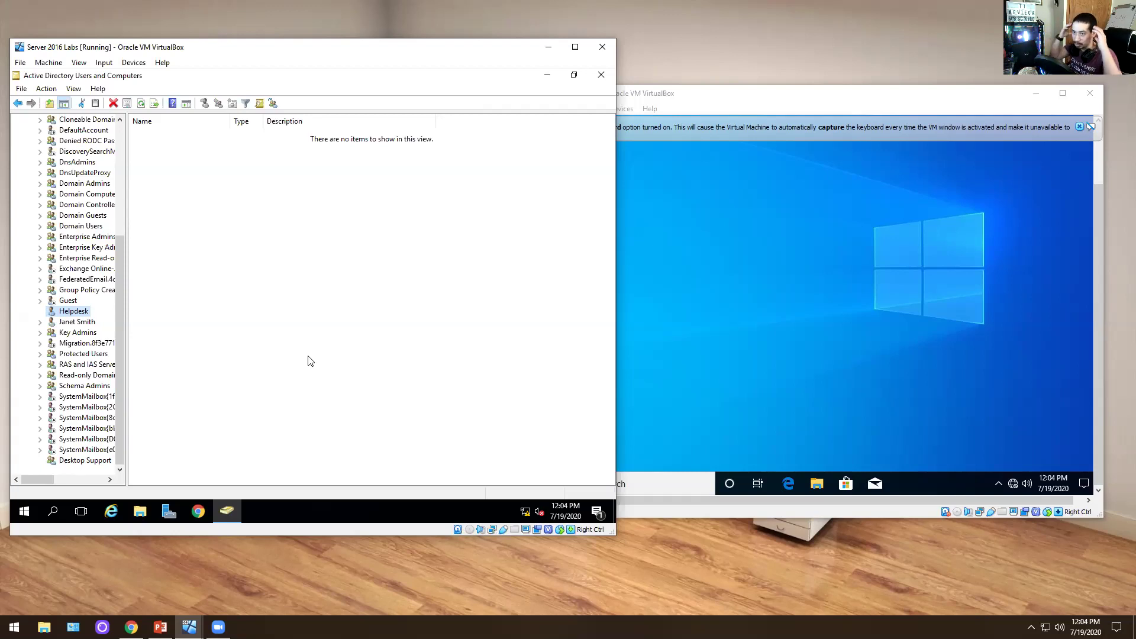
Bring the Windows 10 client VM forward and enlarge its window so the taskbar shows
left_click(735, 412)
left_click(1079, 127)
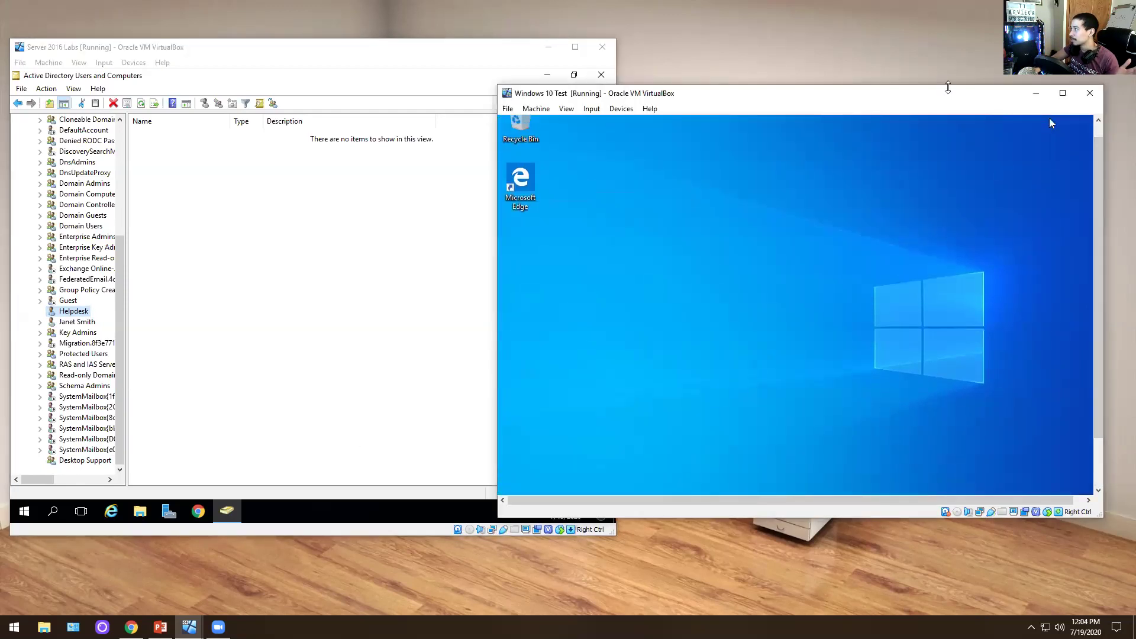
left_click_drag(949, 86, 949, 29)
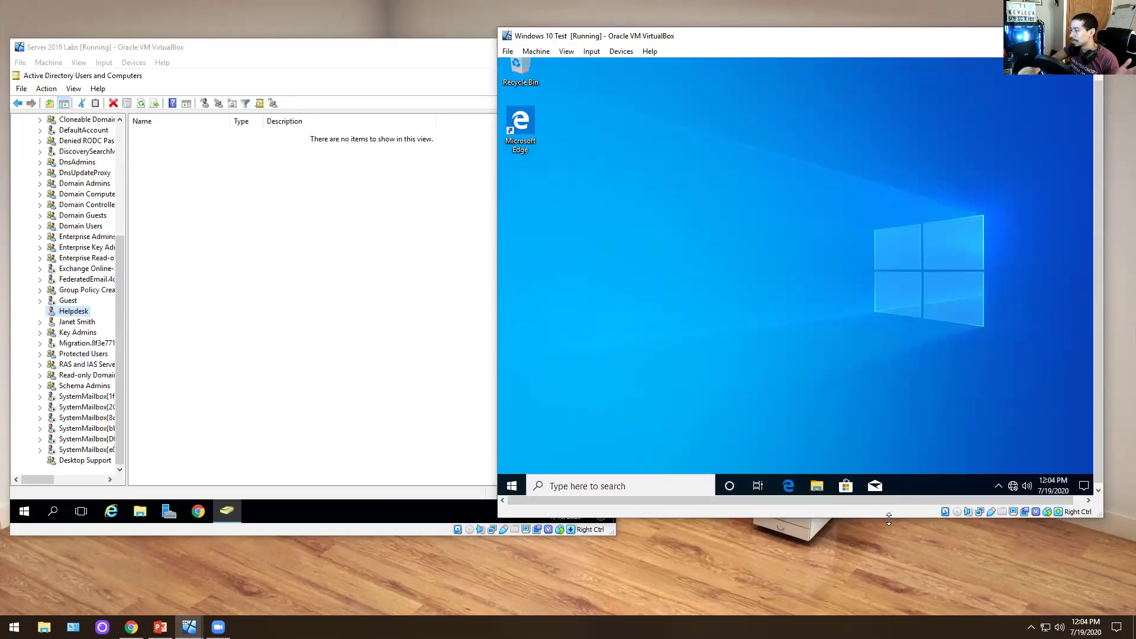
left_click_drag(888, 519, 888, 526)
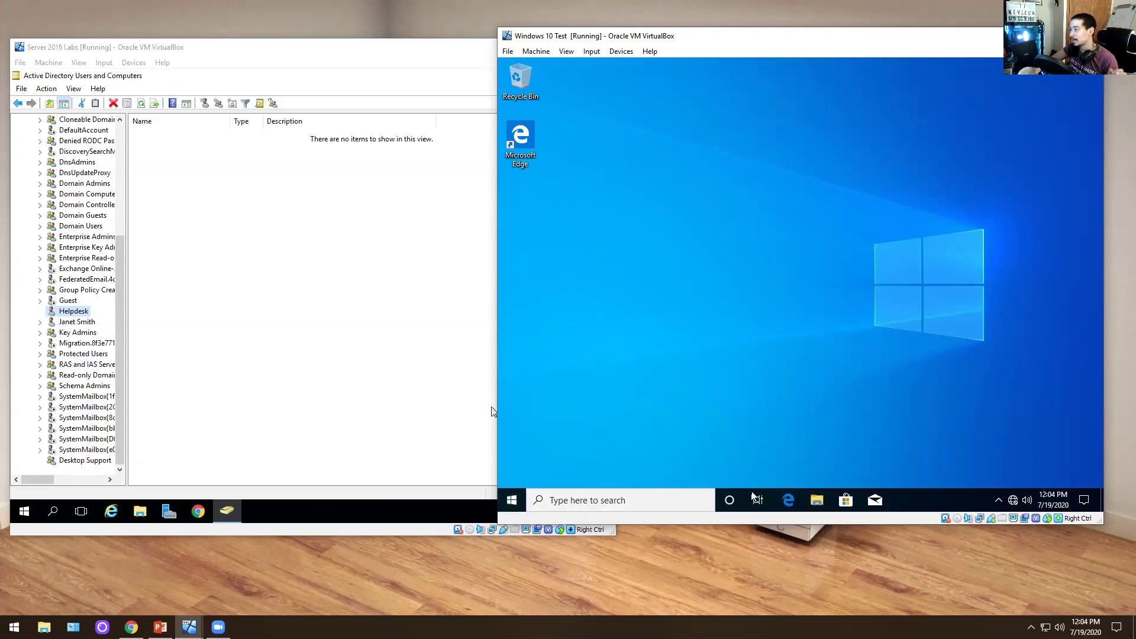
Start mapping a network drive from This PC, keeping Z: as the drive letter
left_click(816, 500)
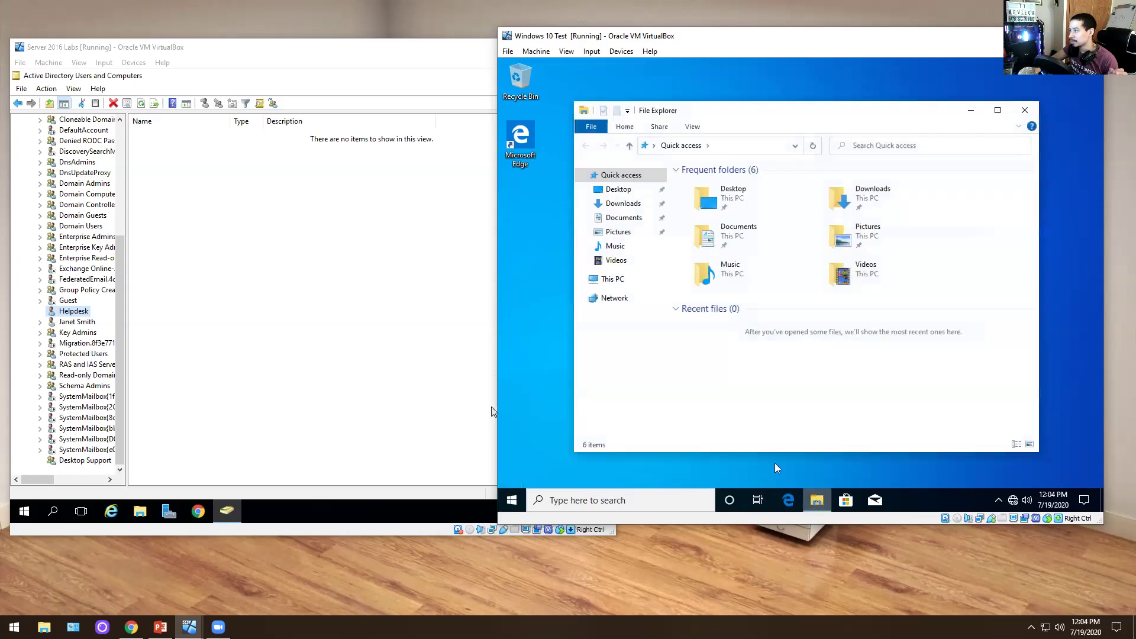
left_click(605, 283)
right_click(608, 282)
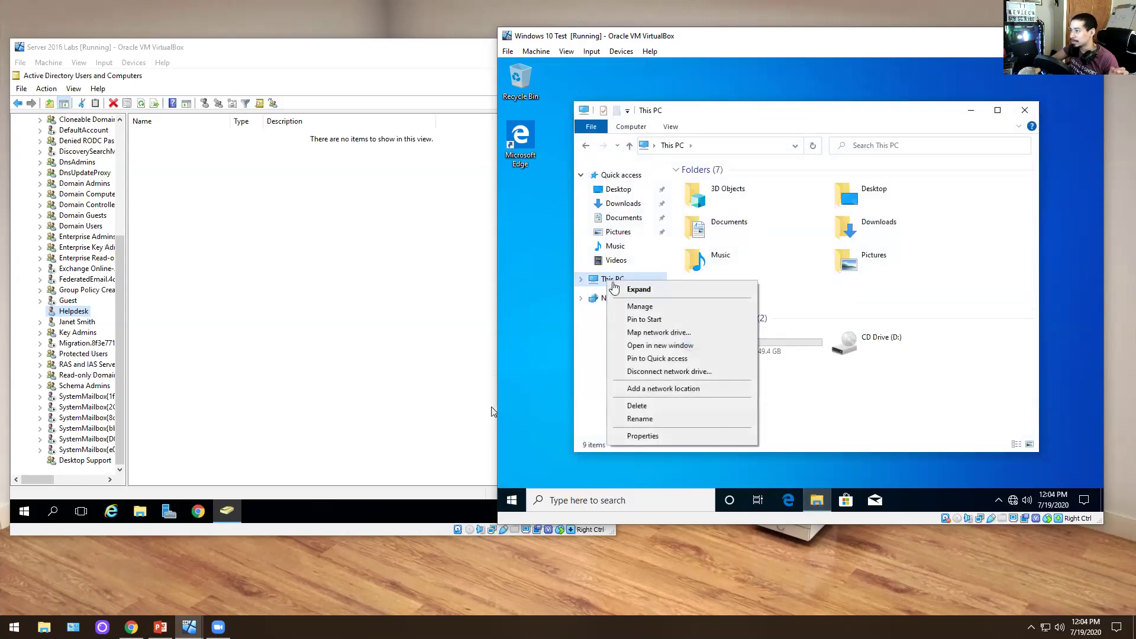
left_click(649, 333)
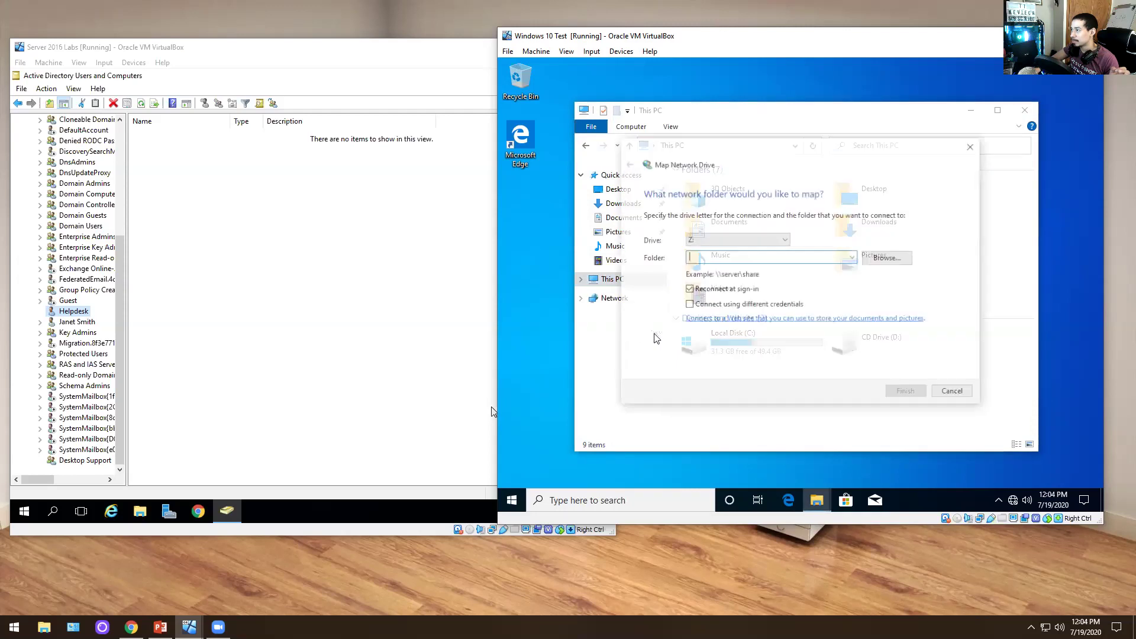
left_click(715, 243)
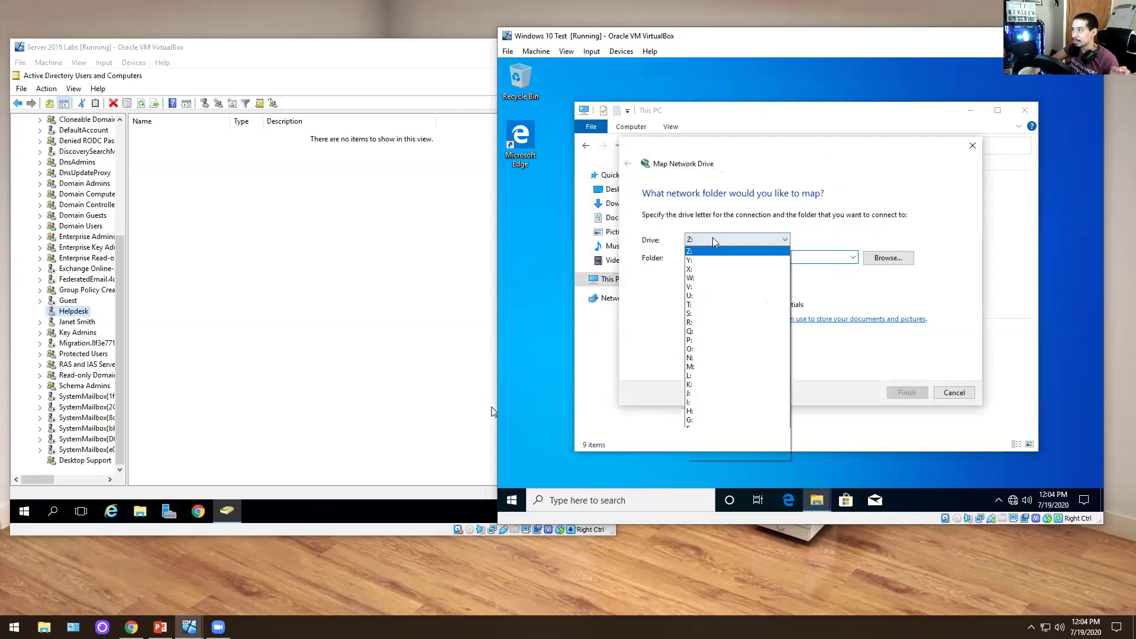
left_click(805, 258)
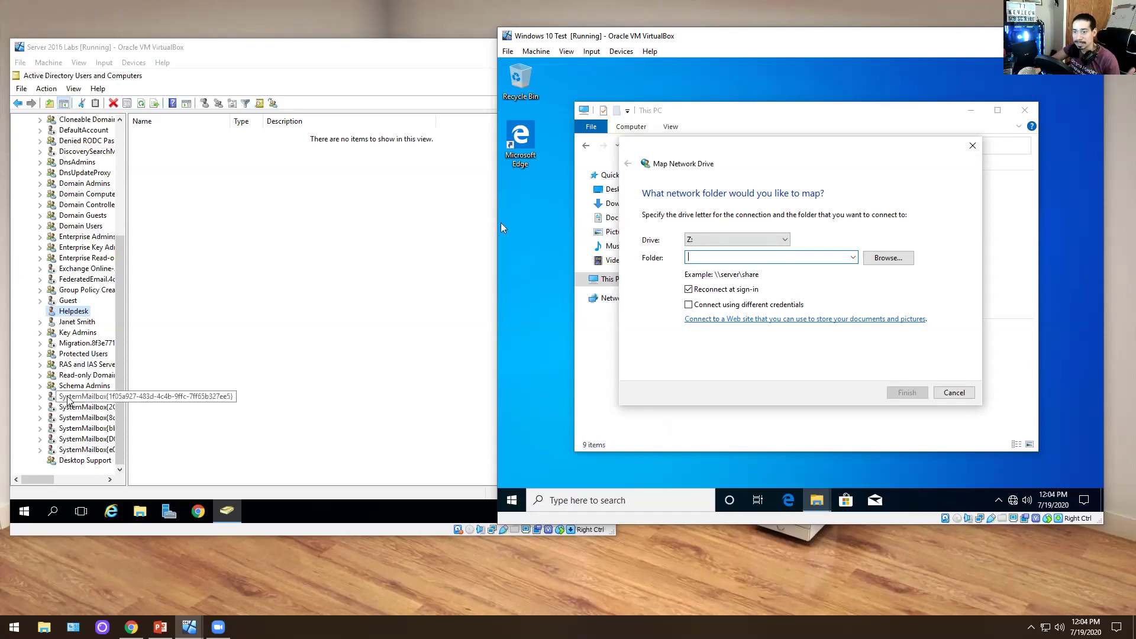
Copy the helpdesk share path from the server's Desktop Support group description
left_click(81, 461)
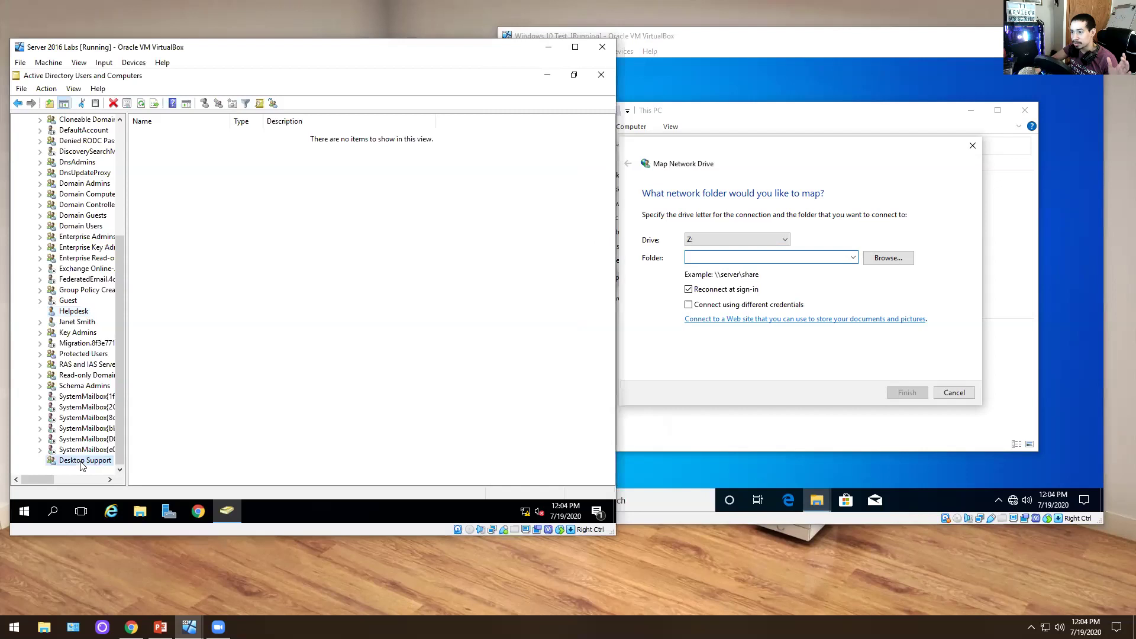
right_click(81, 466)
left_click(116, 439)
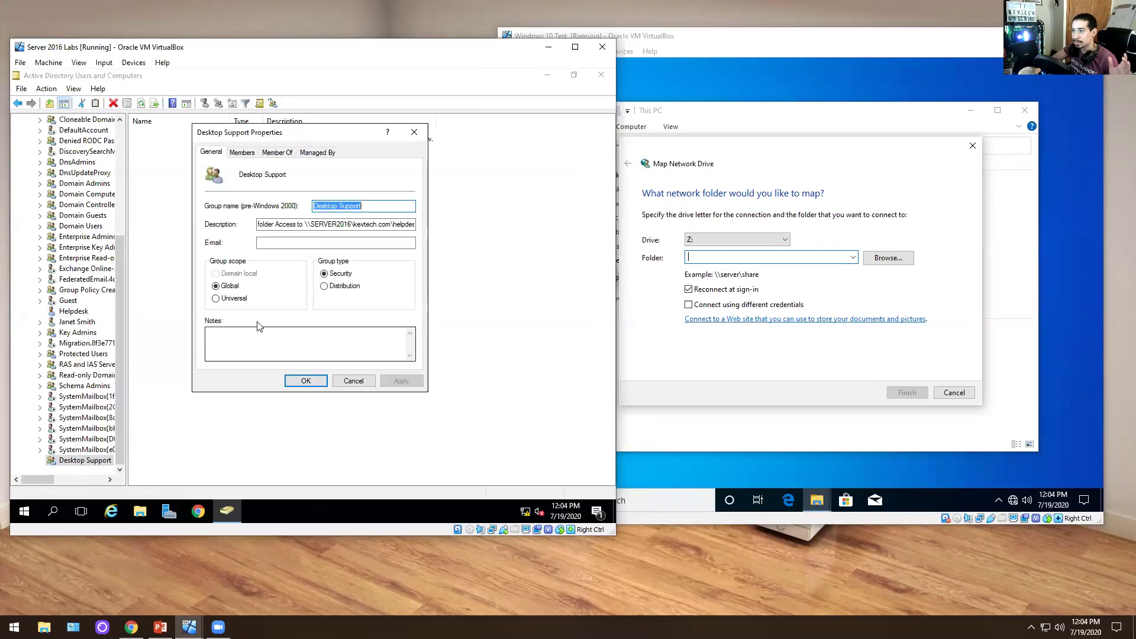
left_click_drag(305, 224, 449, 231)
right_click(401, 224)
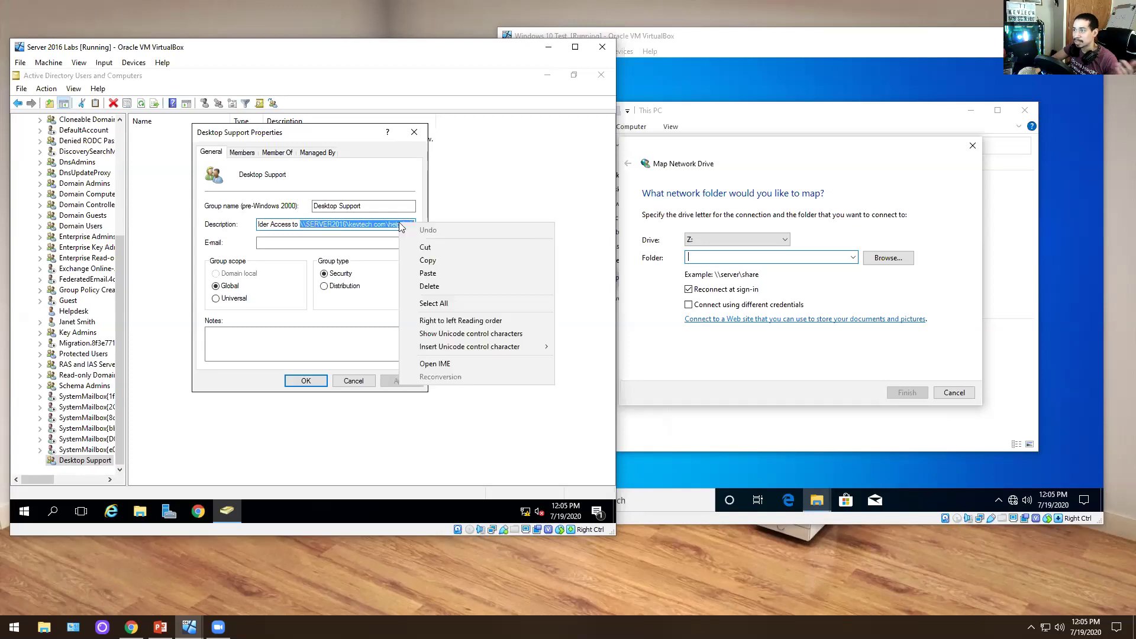
left_click(427, 259)
Enter the \\SERVER2016\kevtech.com\helpdesk path as the folder and finish mapping it as Z:
left_click(736, 256)
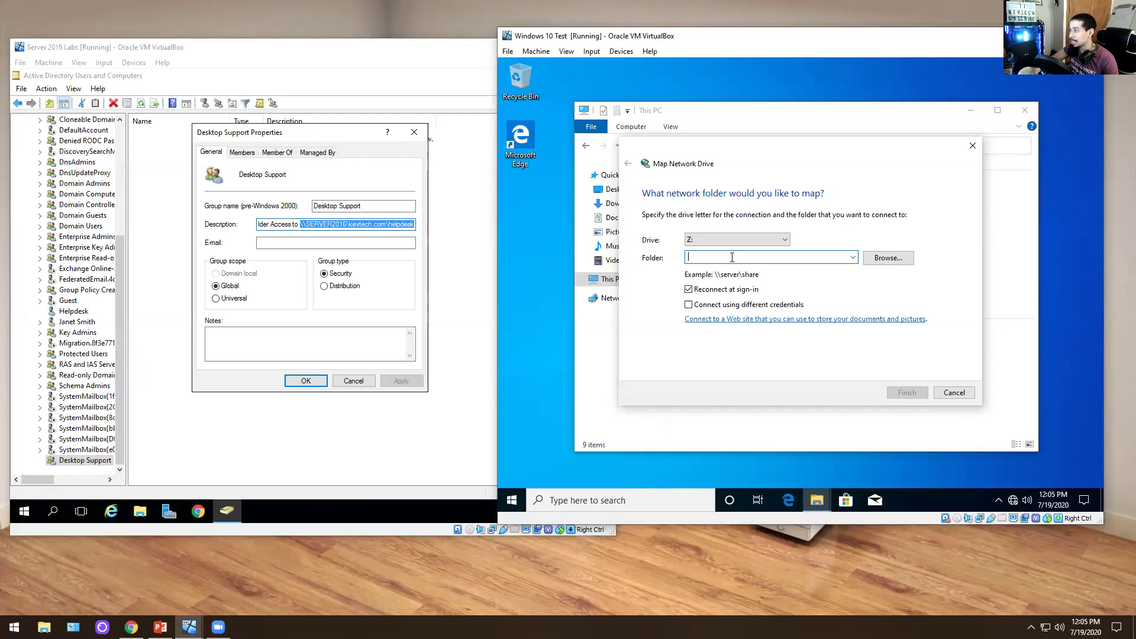
right_click(731, 257)
left_click(700, 259)
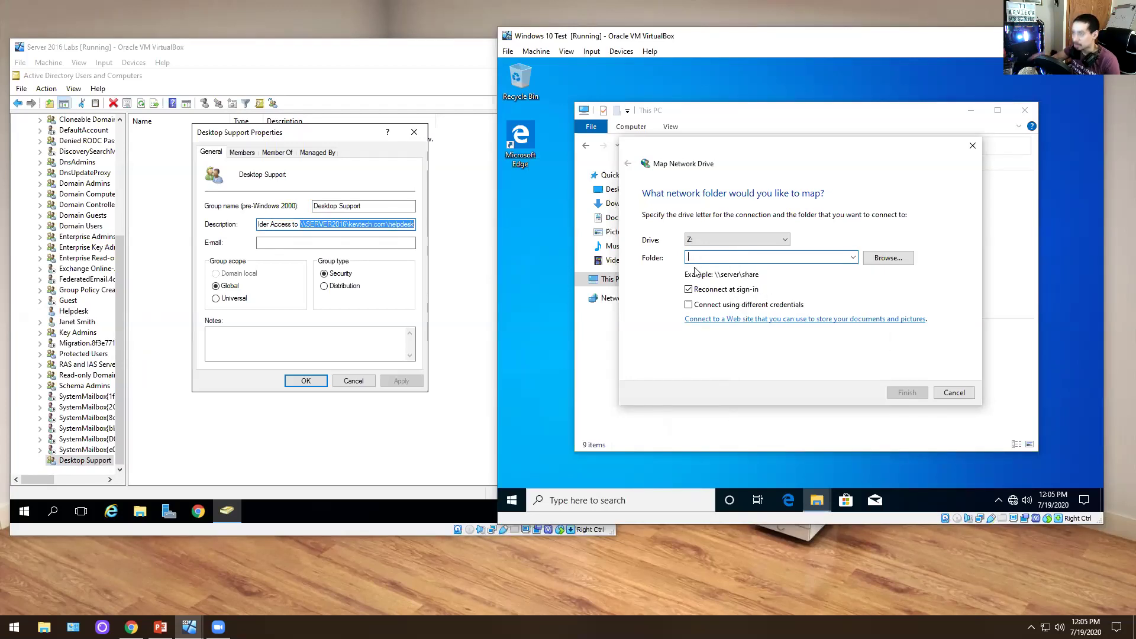
type("\\\\server2016\\kevtech.com\\helpdesk")
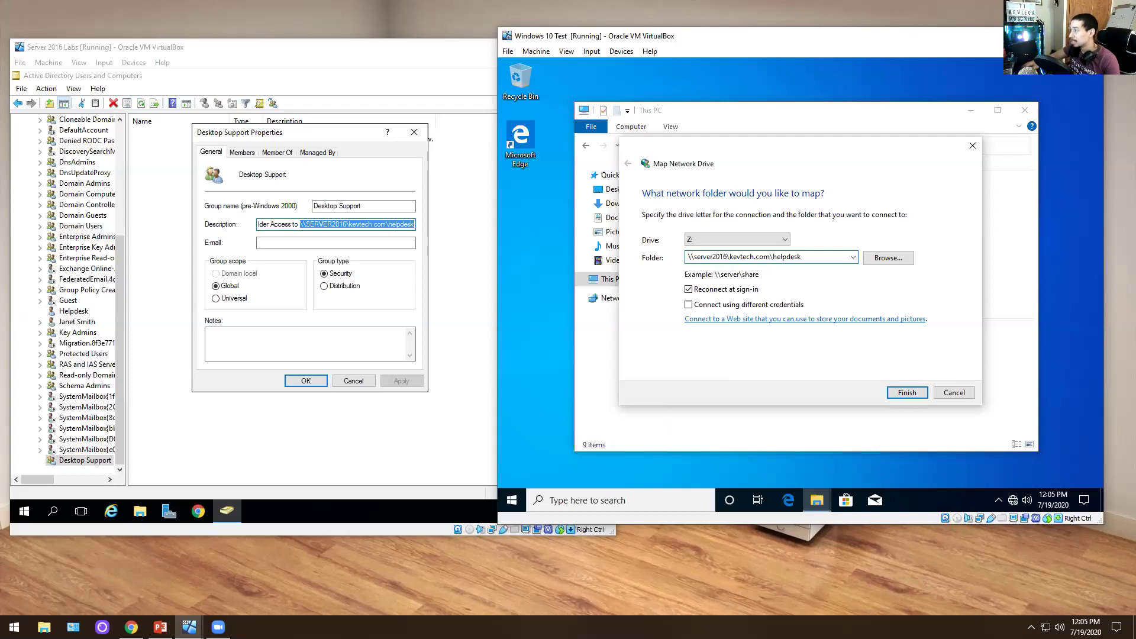
left_click(891, 390)
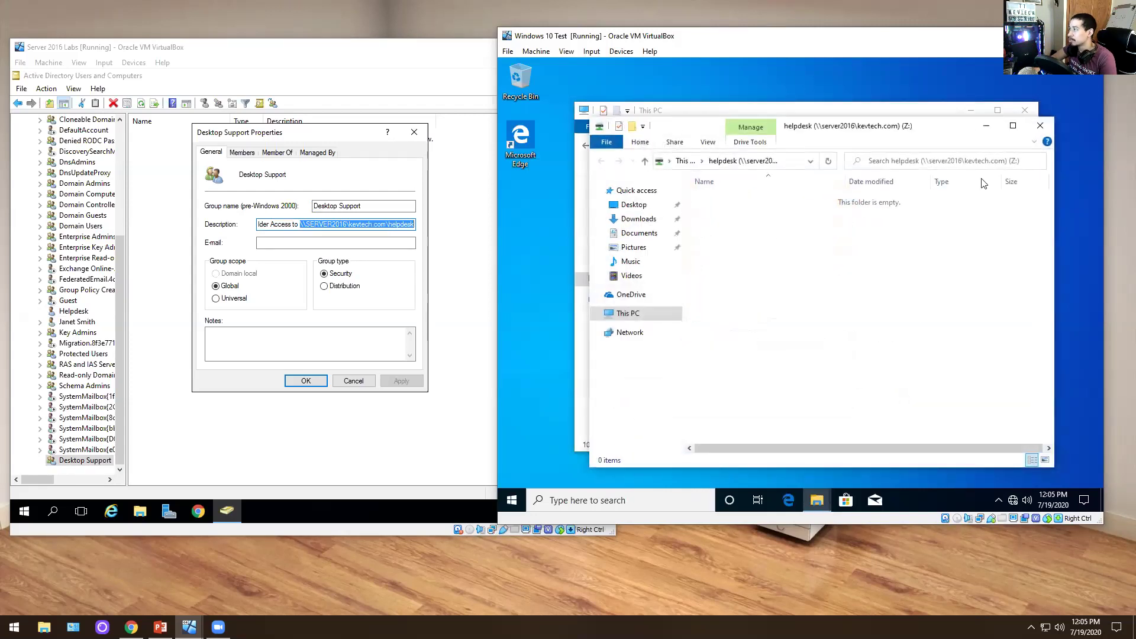
Open the mapped helpdesk (Z:) drive to confirm it is empty, then close it
left_click(1040, 125)
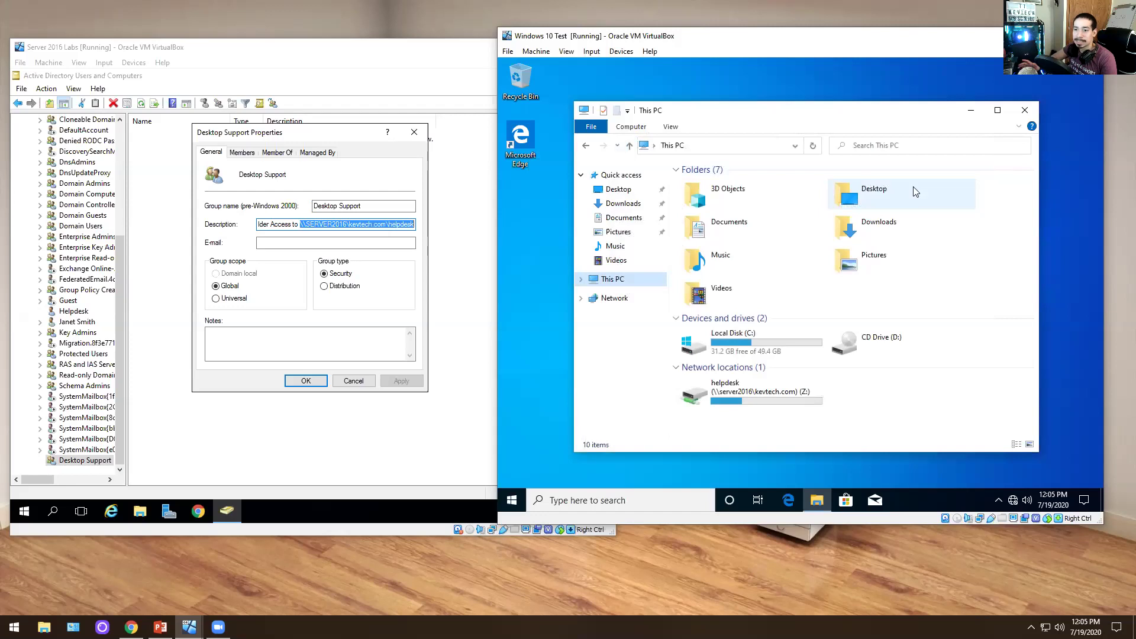
left_click(743, 391)
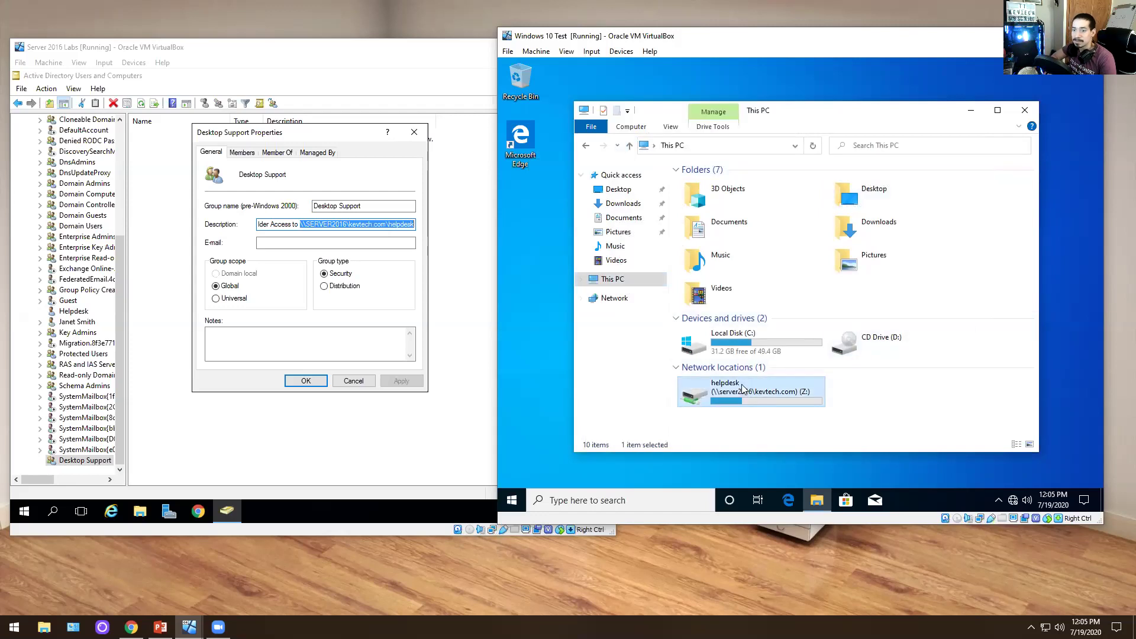
mouse_move(743, 389)
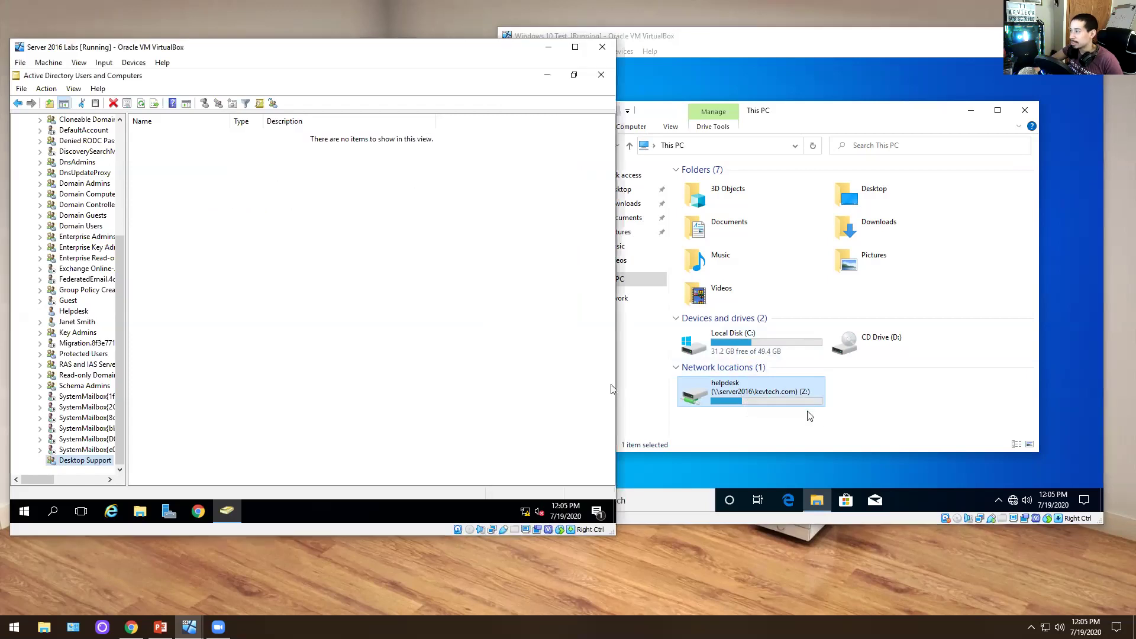
left_click(768, 395)
double_click(769, 395)
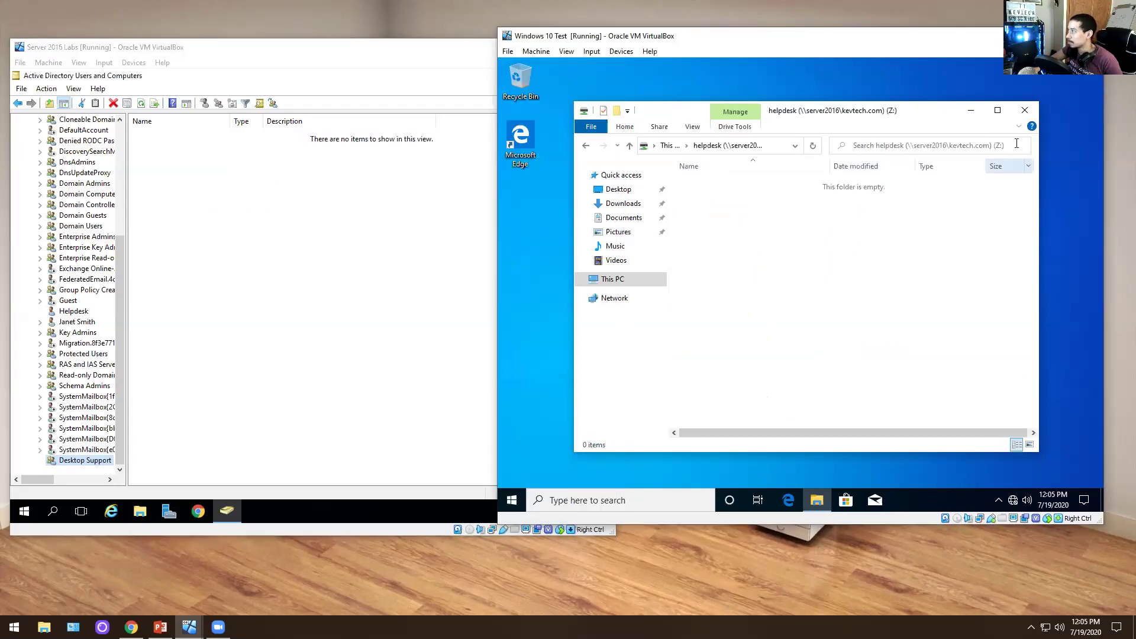
left_click(1023, 110)
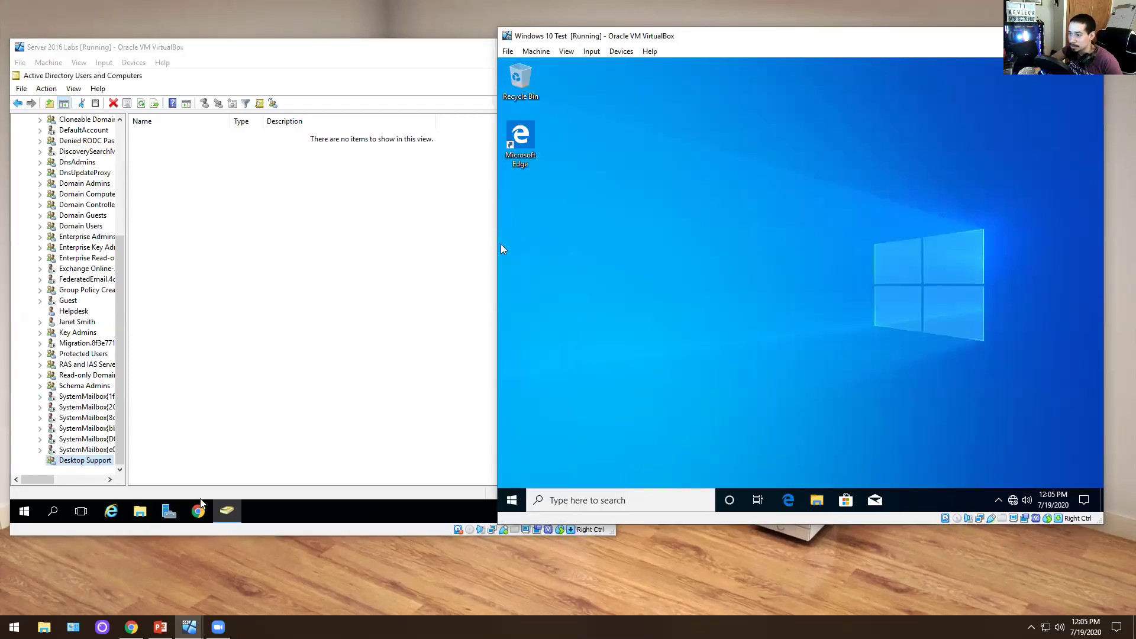
Browse to \\server2016\kevtech.com in File Explorer and open the HR folder's Properties
left_click(140, 511)
left_click(124, 274)
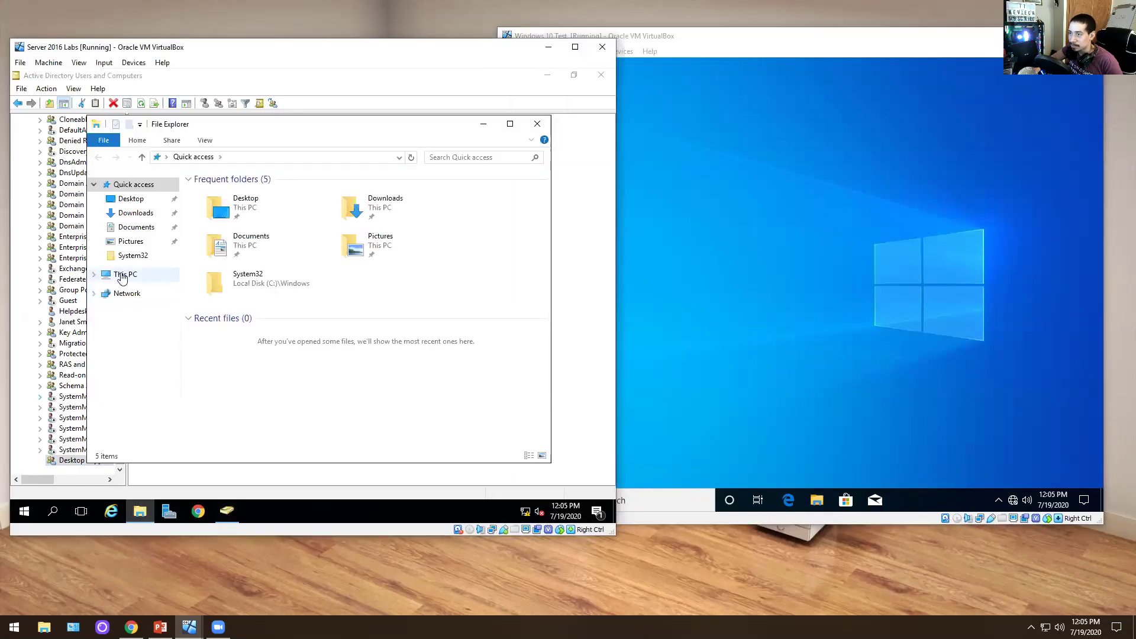
left_click(387, 157)
type("\\\\server2016\\kevtech.com")
key("Return")
left_click(211, 218)
left_click(210, 208)
left_click(216, 193)
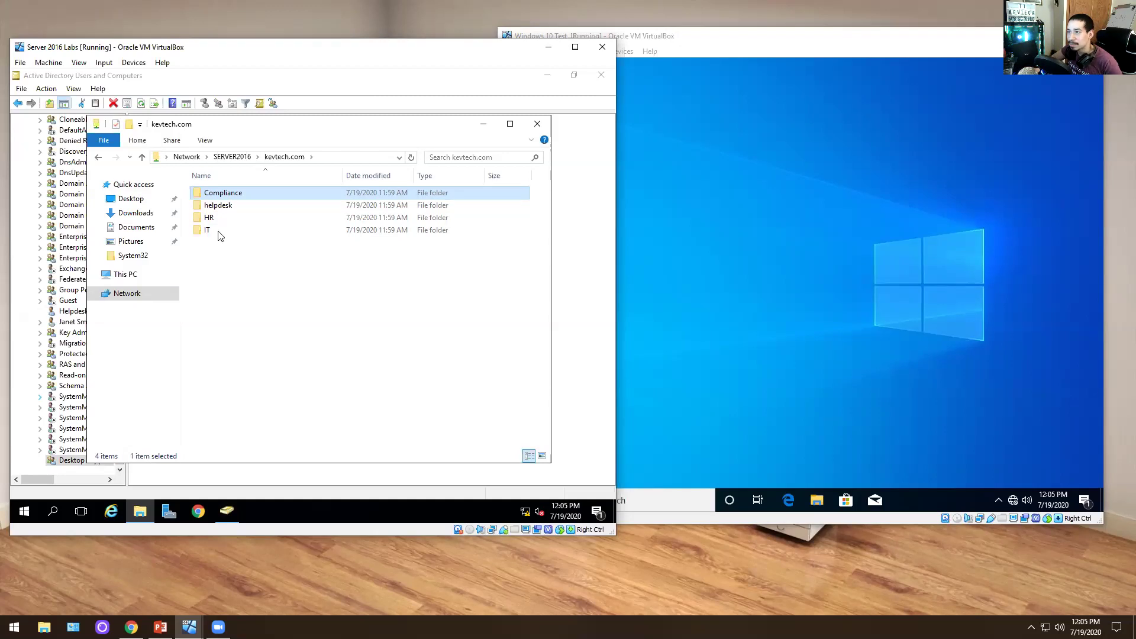
right_click(214, 207)
left_click(205, 219)
right_click(204, 220)
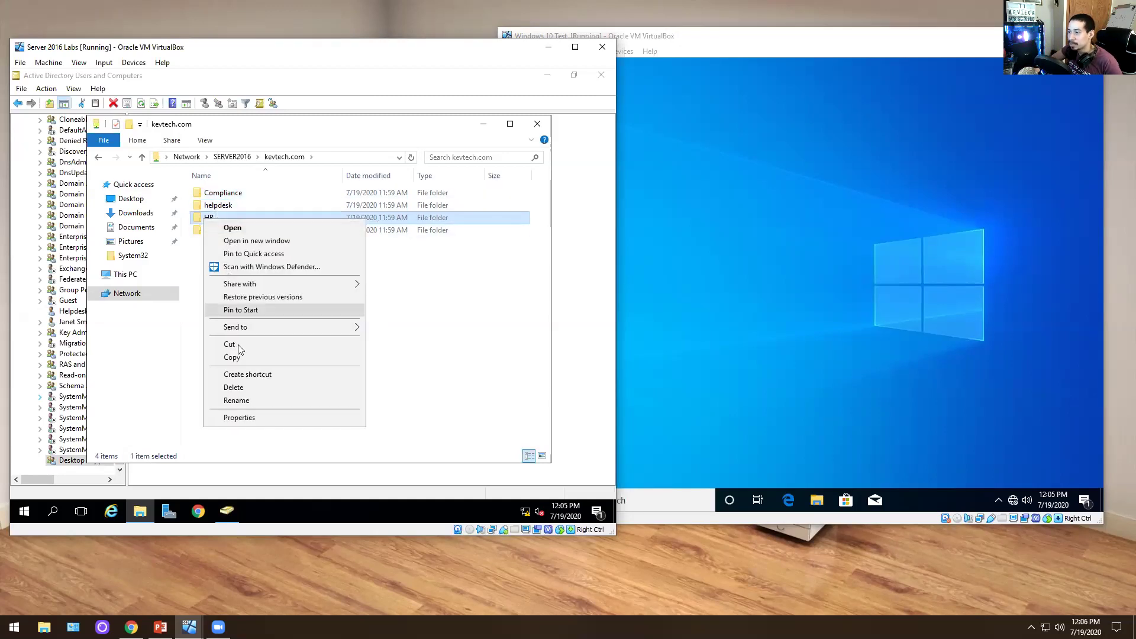
left_click(254, 426)
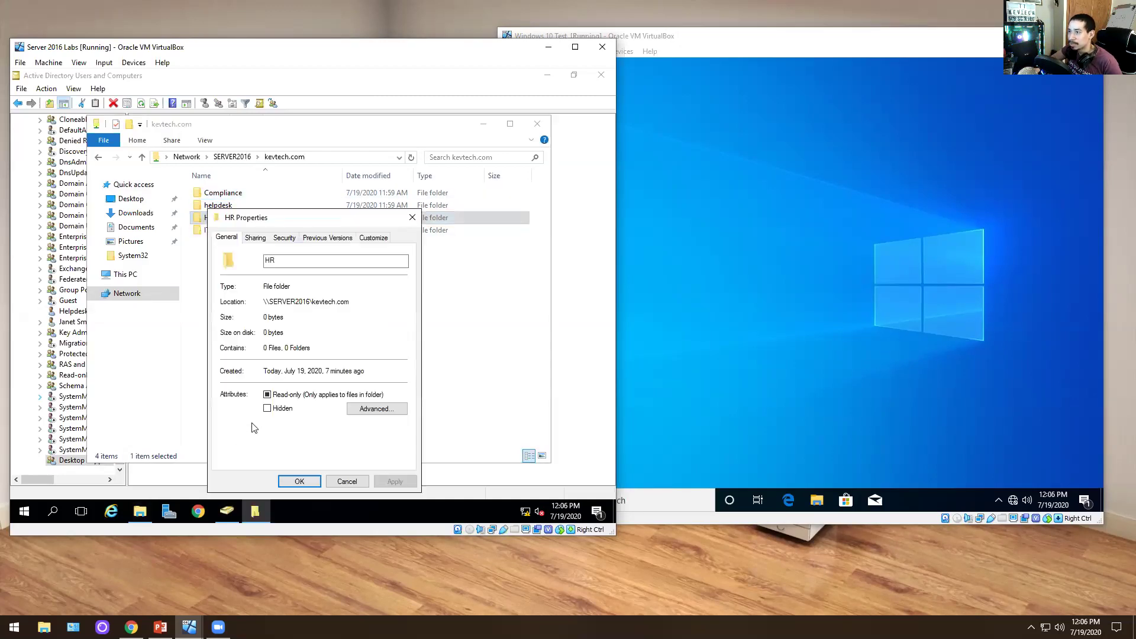
From HR's Security tab, start adding a user and browse the domain account list, then cancel the search
left_click(284, 238)
left_click(377, 342)
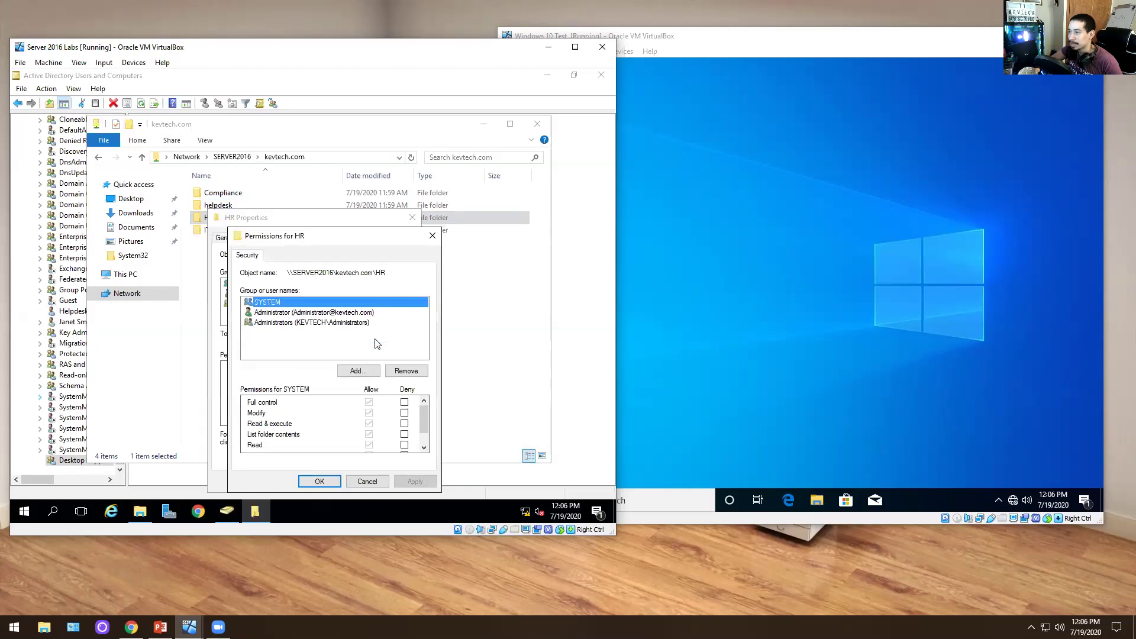
left_click(365, 372)
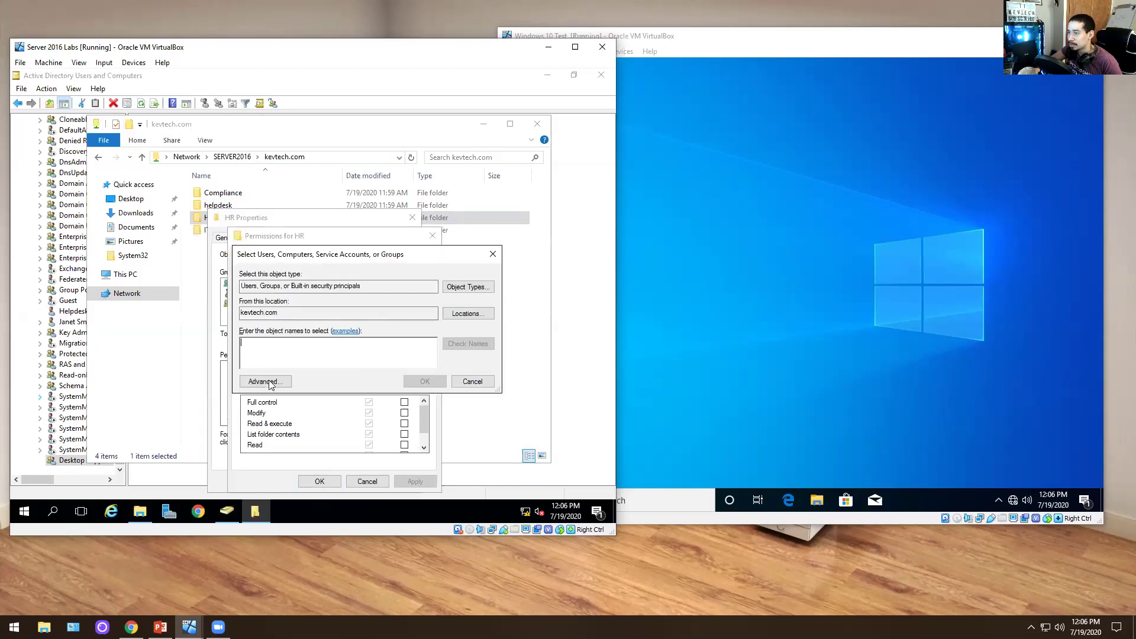
left_click(264, 381)
left_click(512, 273)
scroll(404, 393, "down", 10)
scroll(404, 394, "down", 15)
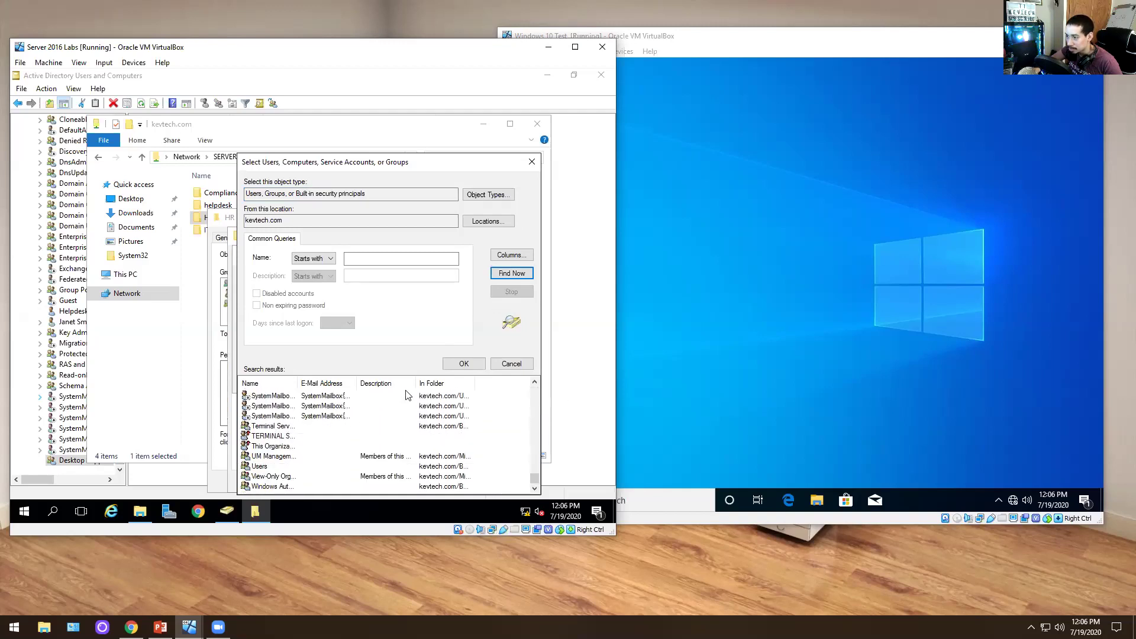
scroll(372, 420, "up", 3)
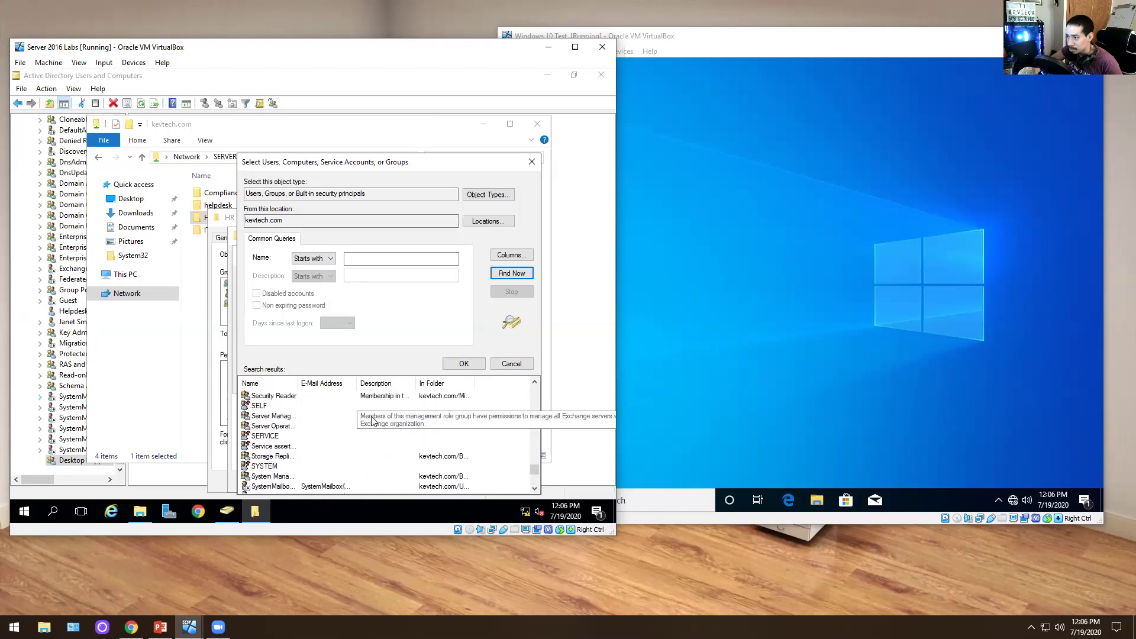
scroll(372, 420, "up", 6)
scroll(372, 420, "up", 4)
scroll(372, 420, "up", 10)
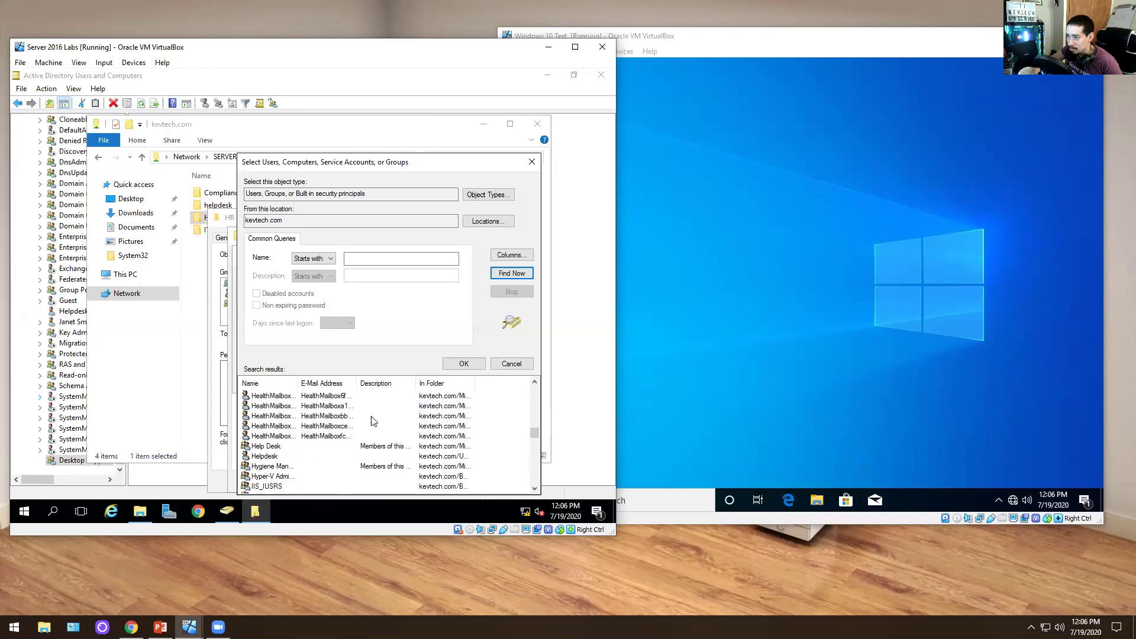
scroll(372, 420, "up", 6)
scroll(299, 422, "up", 2)
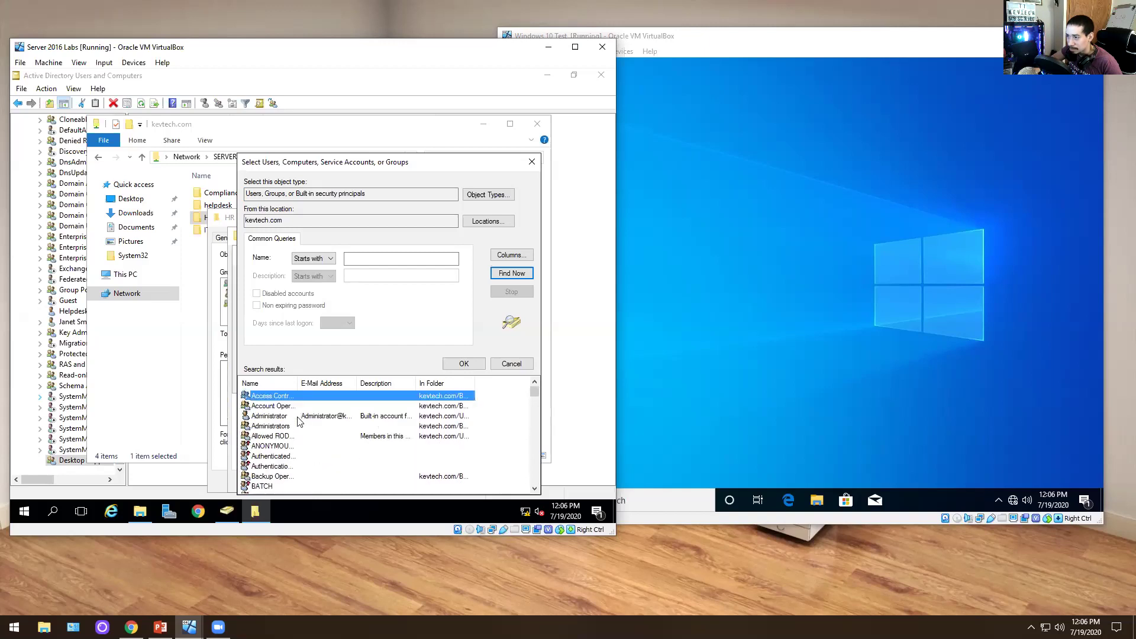
left_click(509, 363)
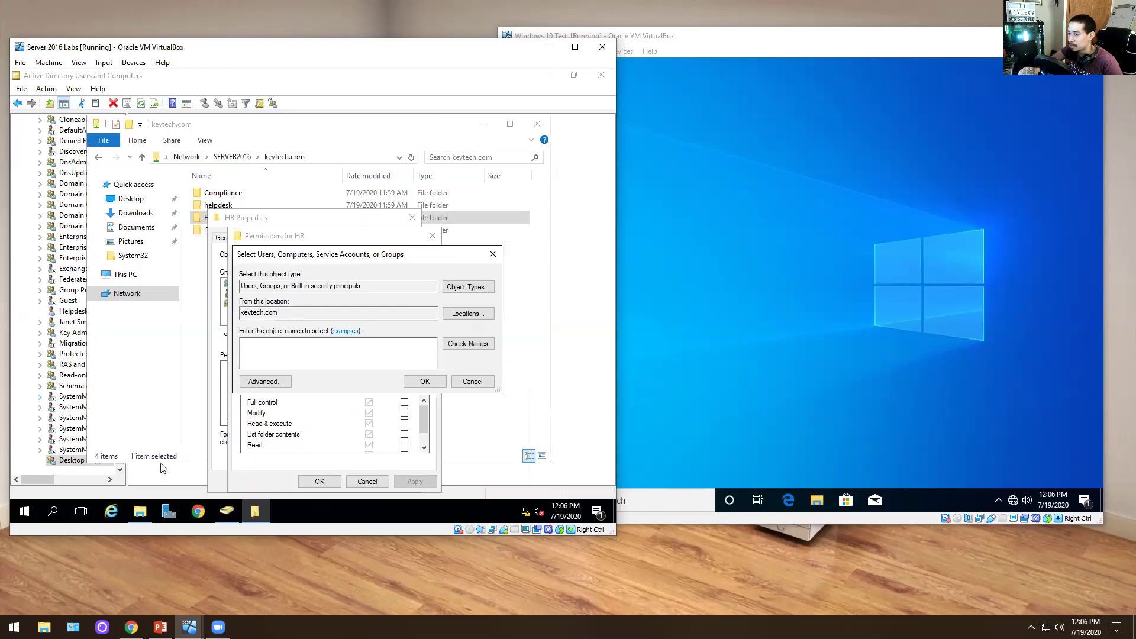
Look up the user's logon name in Active Directory Users and Computers and add it to HR's permissions
left_click(225, 515)
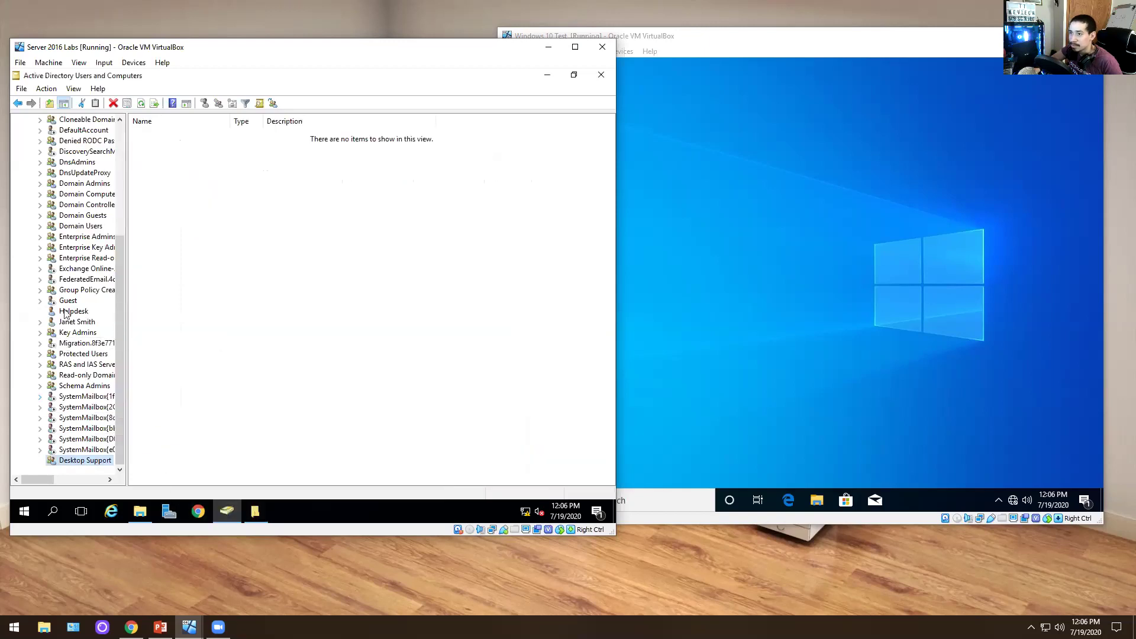
scroll(116, 335, "up", 5)
scroll(116, 335, "down", 1)
scroll(116, 335, "down", 1)
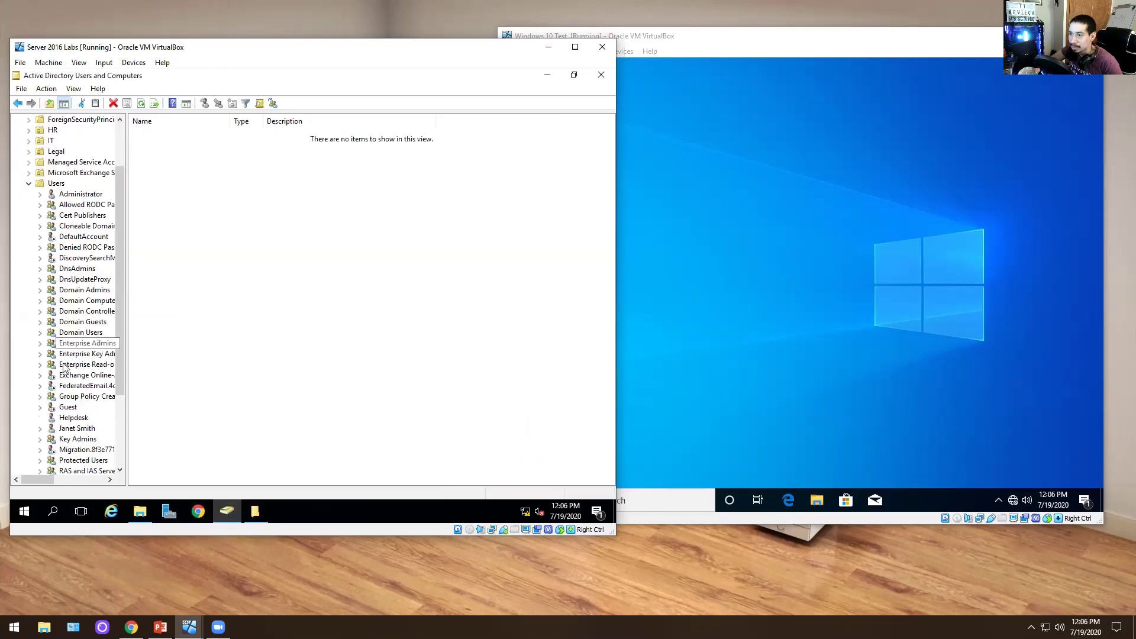
left_click(547, 74)
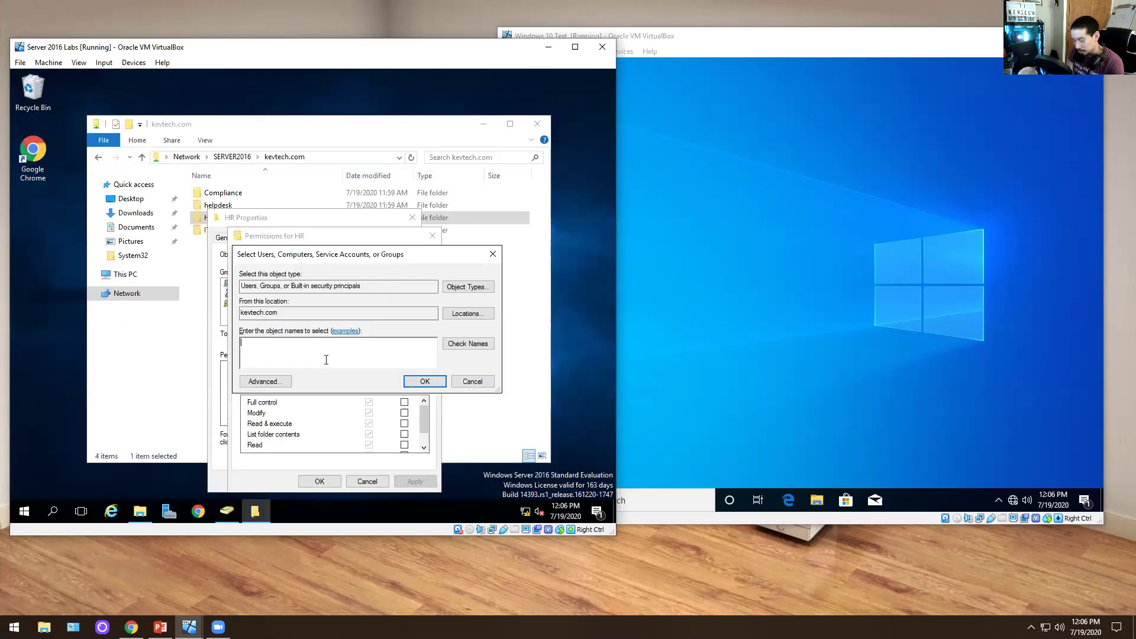
type("jsmui")
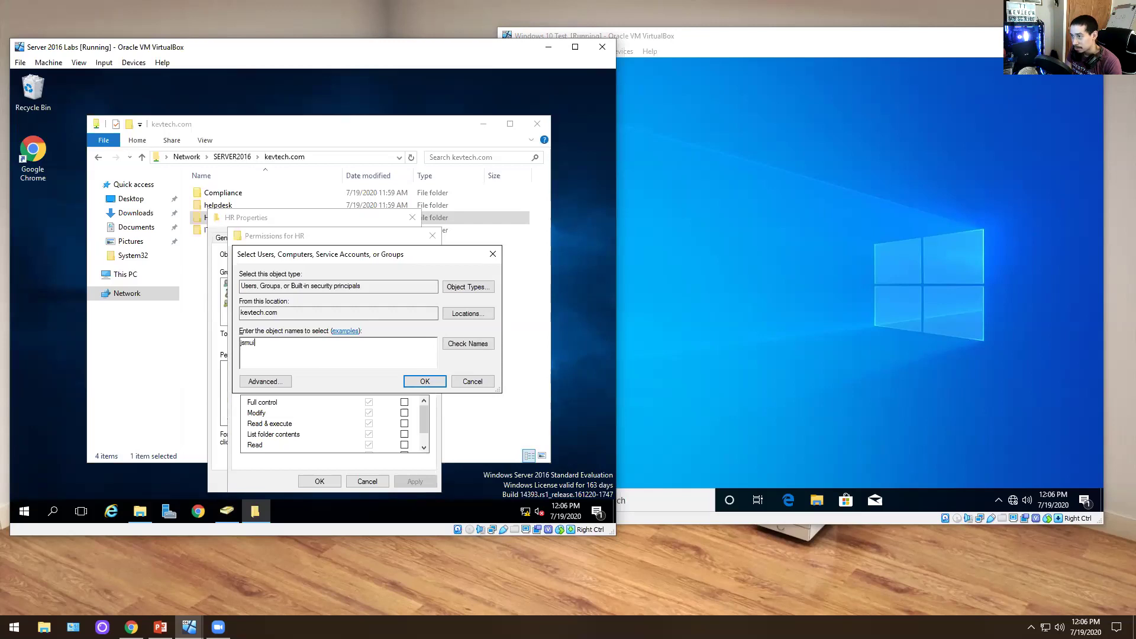
type("h")
key("Return")
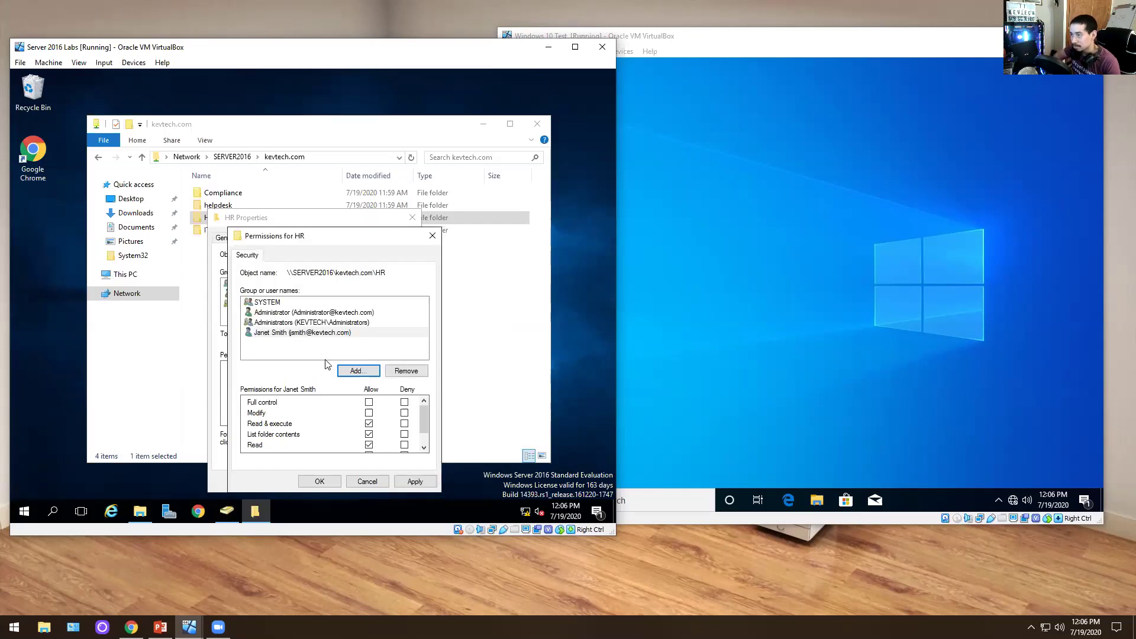
In HR's Advanced security settings, edit the new user's entry to allow Modify and confirm every dialog
left_click(320, 481)
left_click(376, 437)
left_click(376, 436)
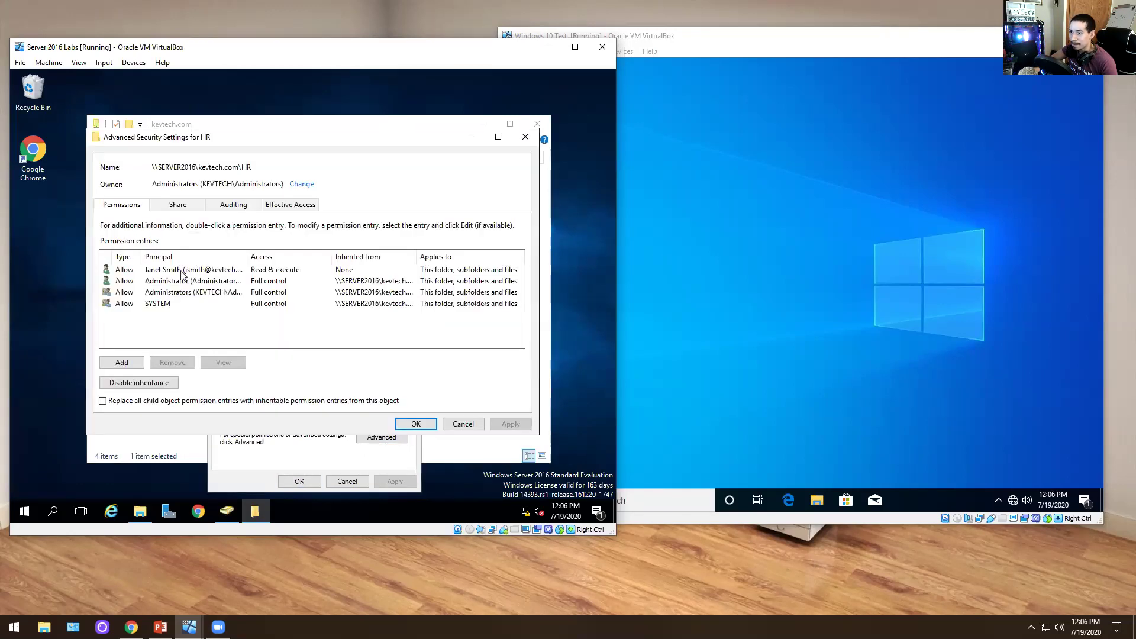
left_click(183, 271)
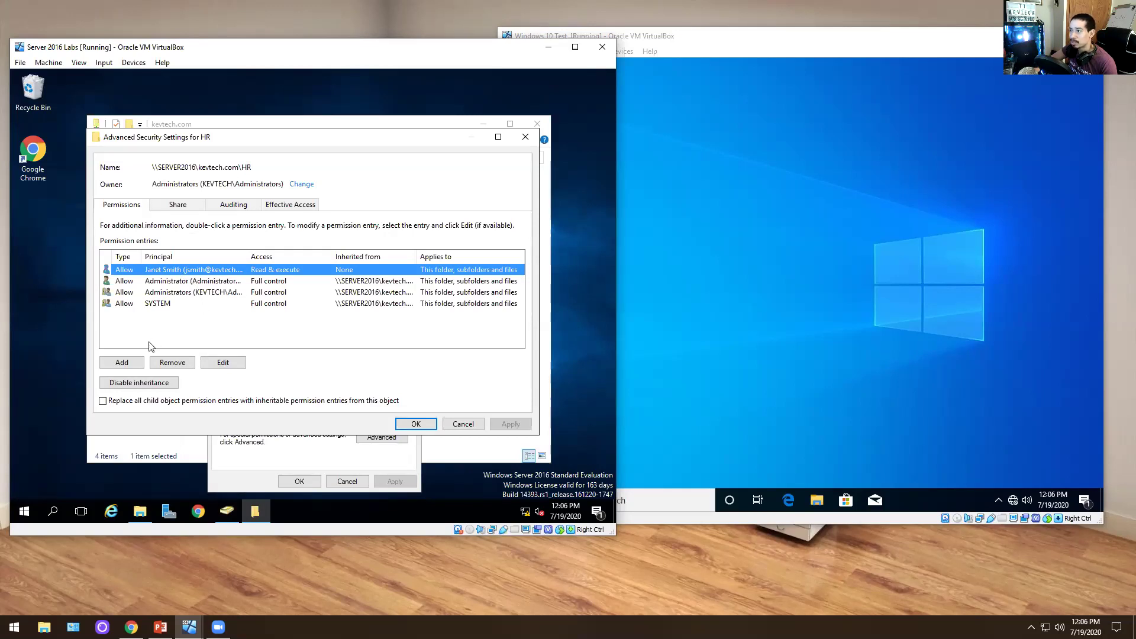
left_click(222, 364)
left_click(115, 248)
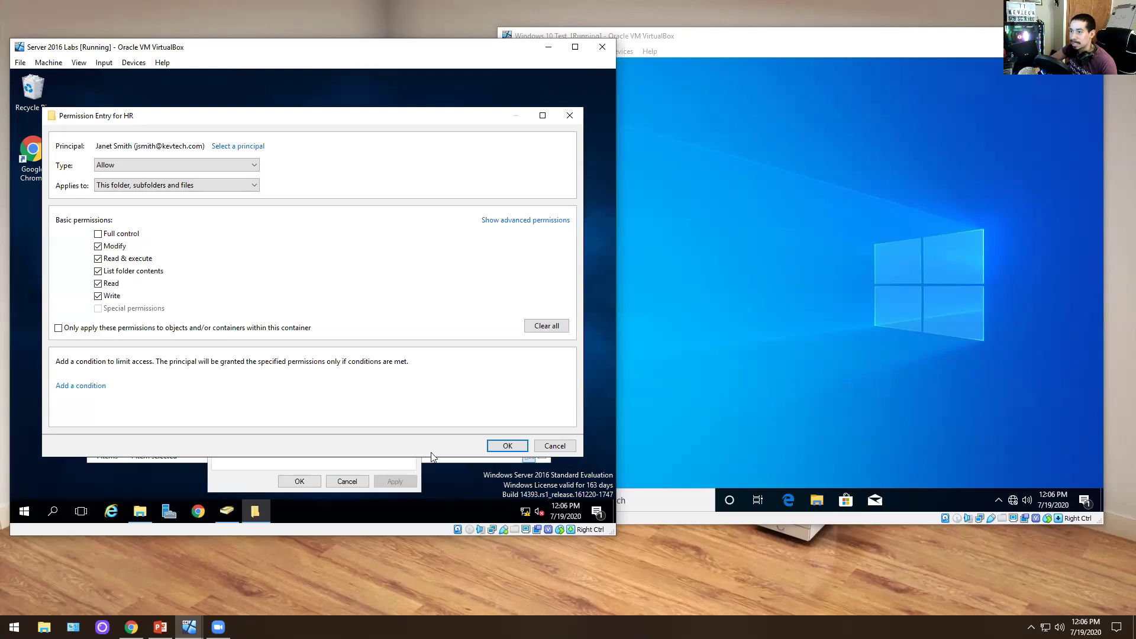
left_click(507, 446)
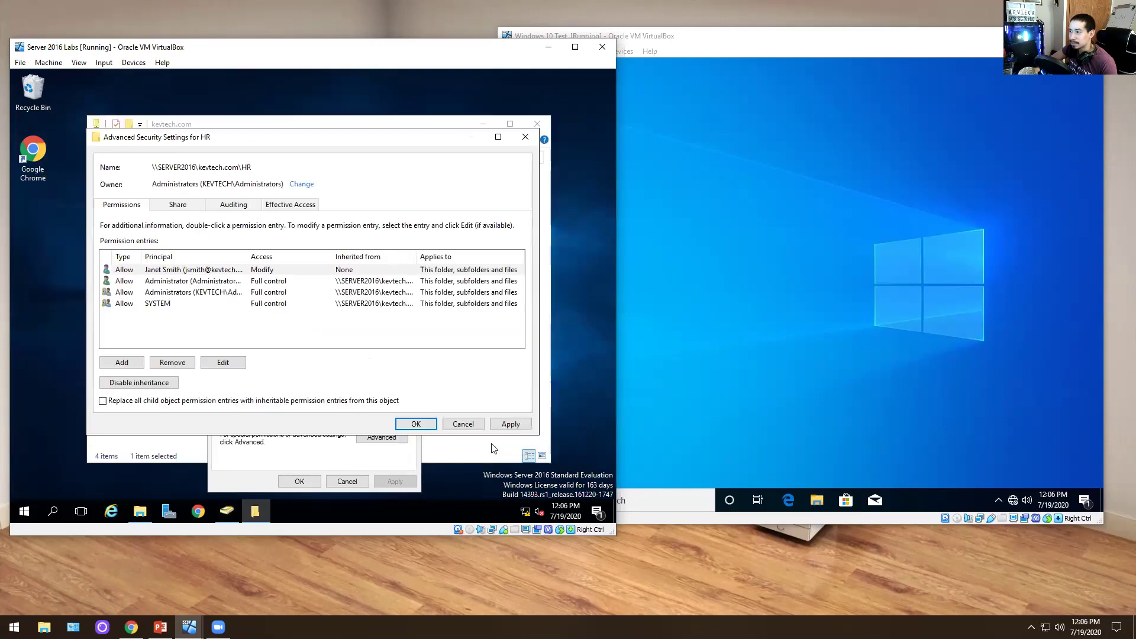
left_click(422, 427)
left_click(299, 481)
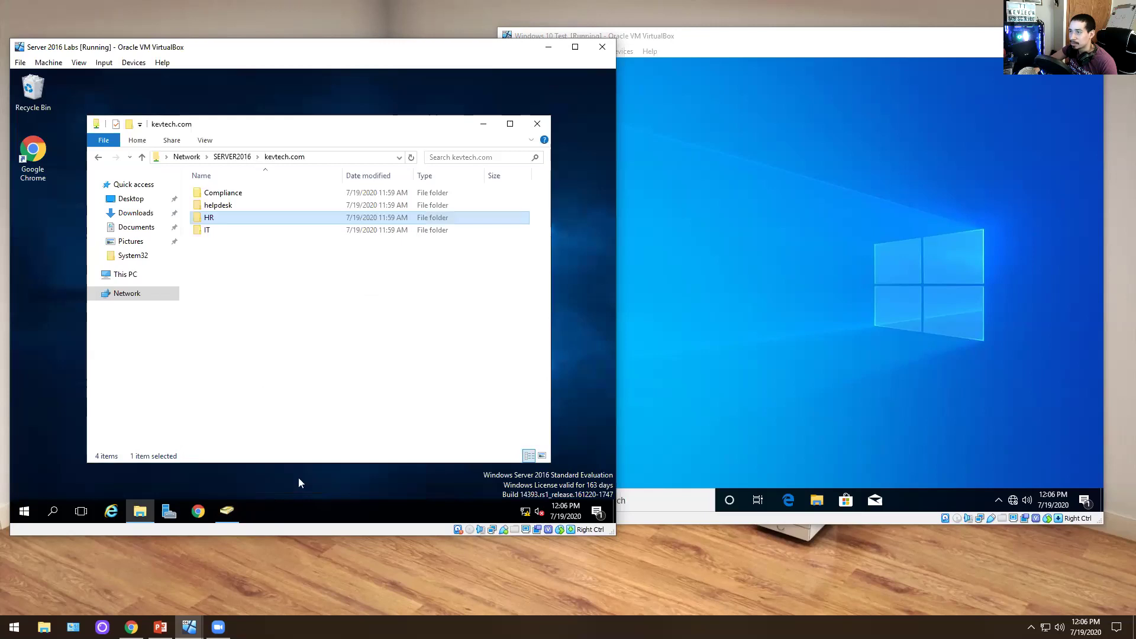
right_click(216, 217)
left_click(277, 410)
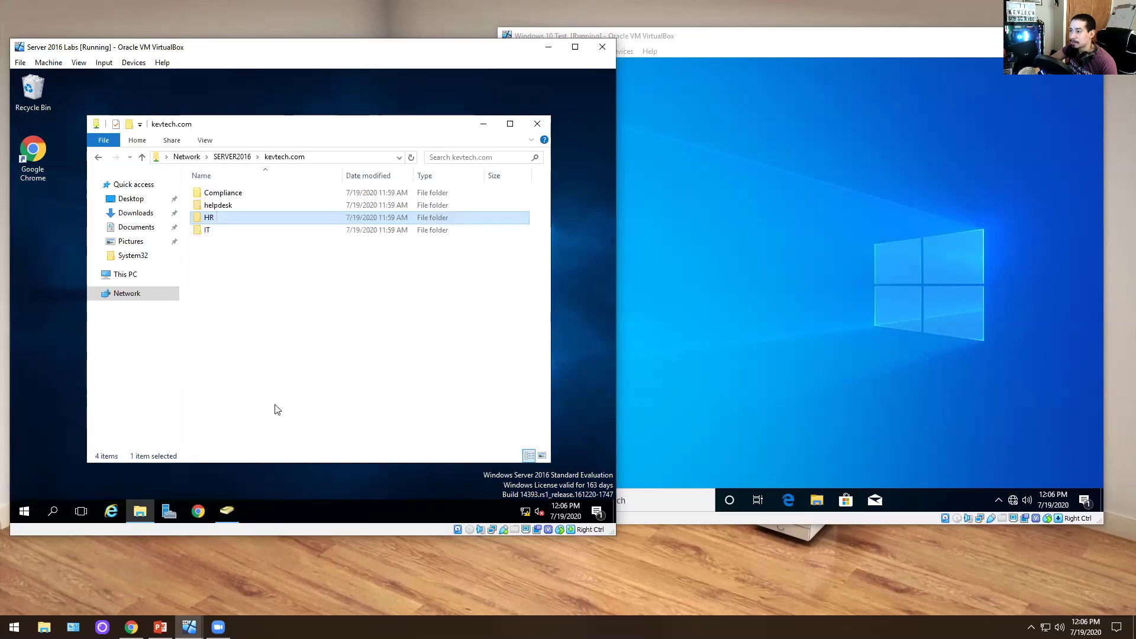
left_click(269, 237)
left_click(298, 237)
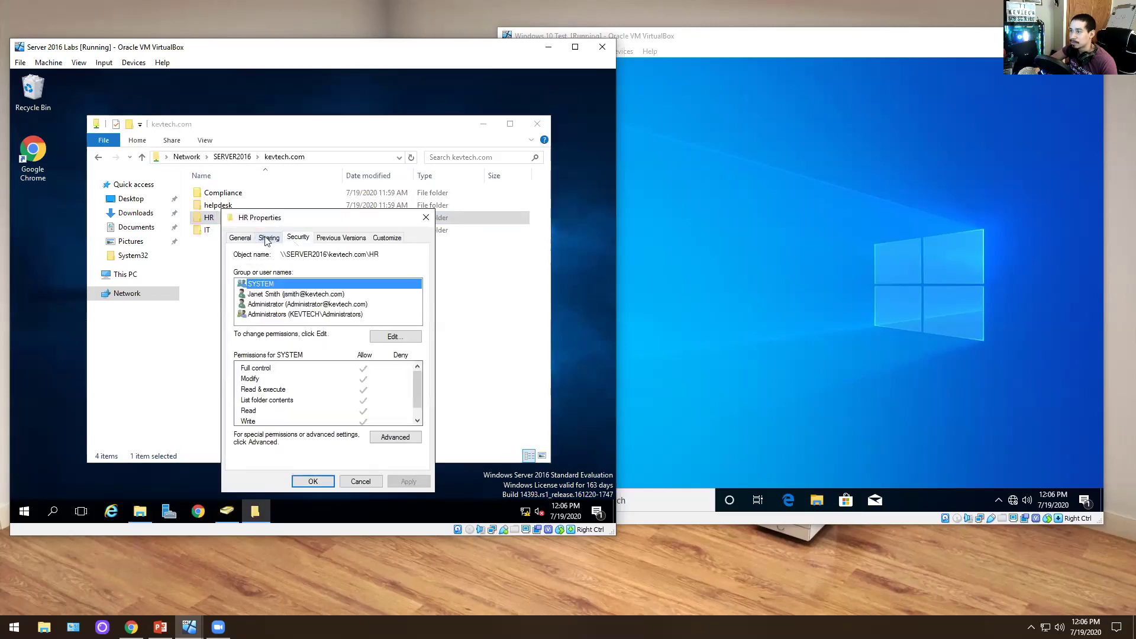
left_click(297, 294)
left_click(385, 441)
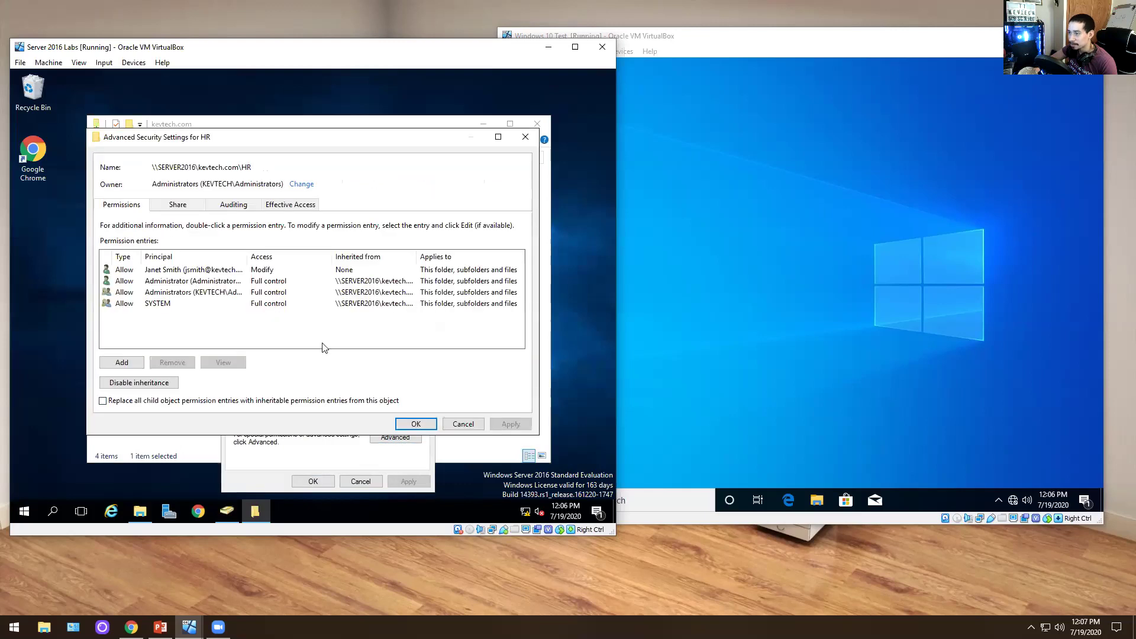
left_click(277, 271)
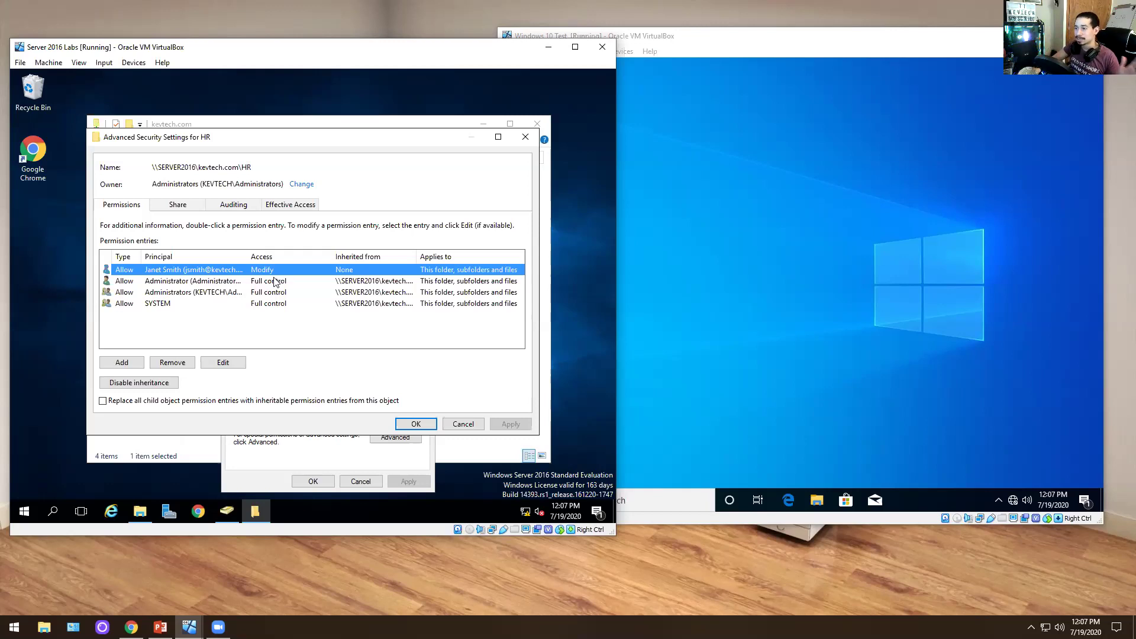
left_click(416, 424)
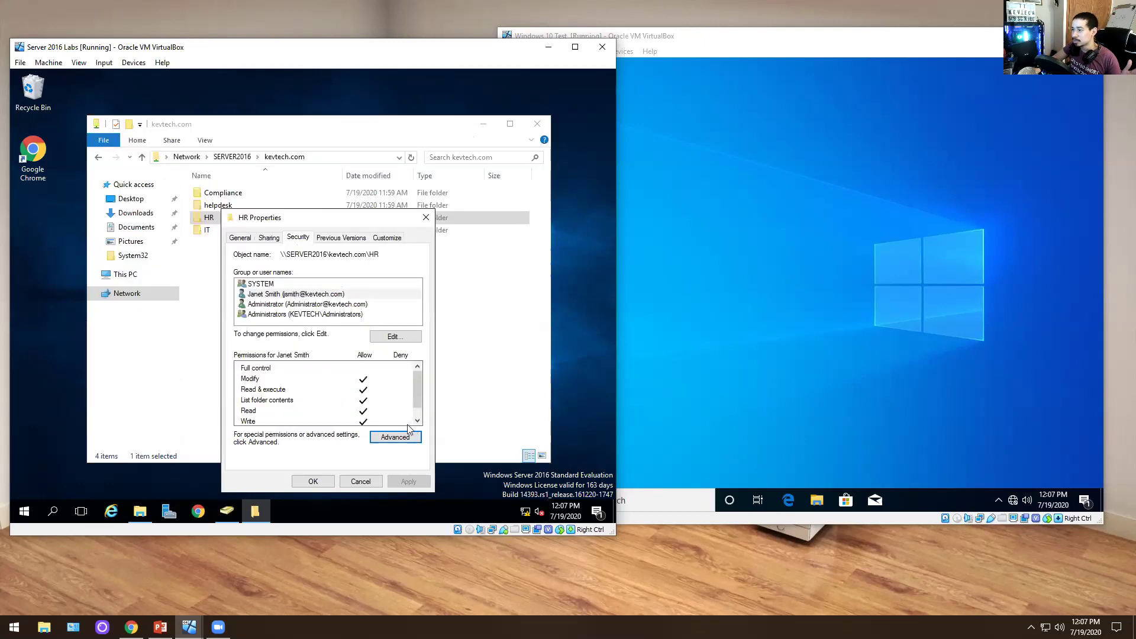
left_click(299, 481)
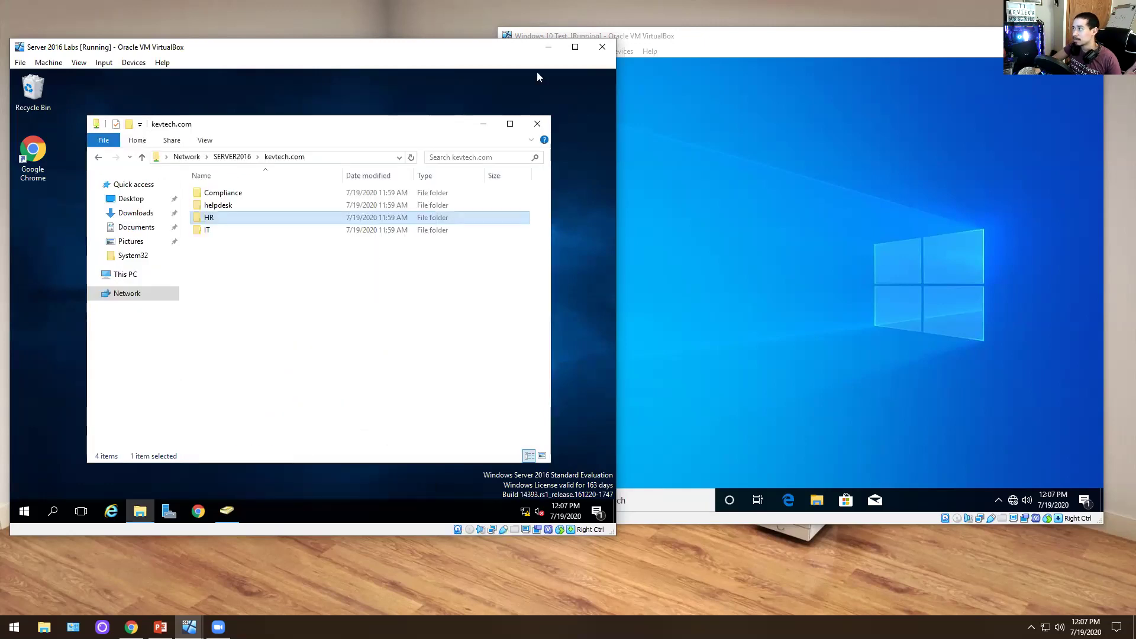